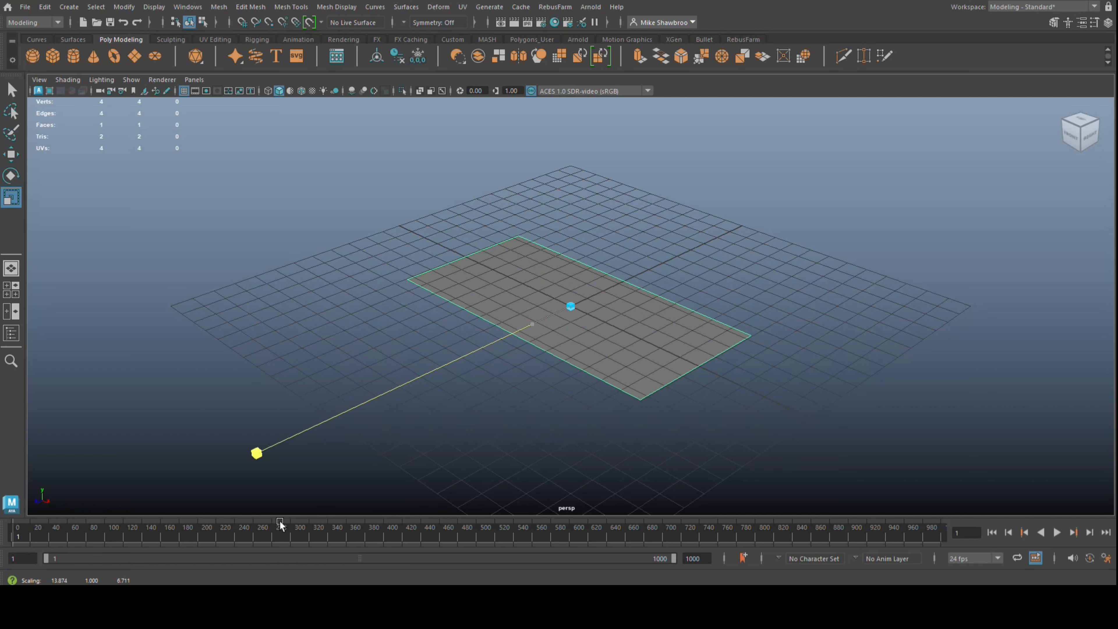
Insert two edge loops across the plane, shift them towards one end and bring them closer together.
{"action": "key", "text": "g"}
{"action": "left_click", "coordinate": [536, 346]}
{"action": "left_click", "coordinate": [876, 133]}
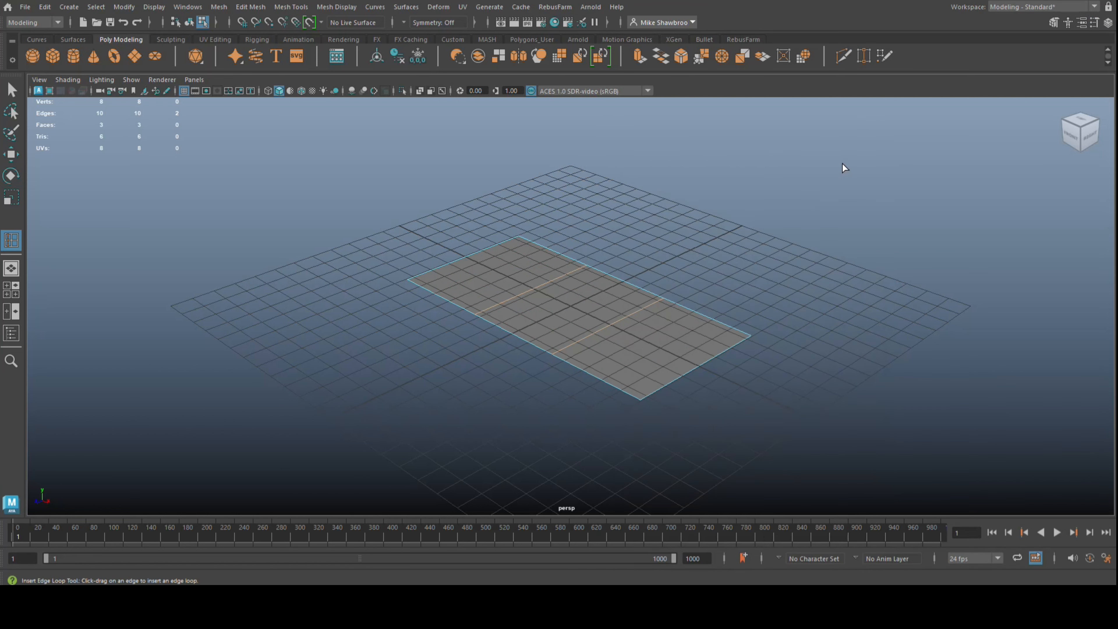
{"action": "left_click_drag", "start_coordinate": [699, 400], "coordinate": [781, 405], "text": "alt"}
{"action": "key", "text": "w"}
{"action": "left_click_drag", "start_coordinate": [629, 311], "coordinate": [677, 356]}
{"action": "key", "text": "r"}
{"action": "left_click_drag", "start_coordinate": [679, 311], "coordinate": [674, 312]}
Extrude the plane's long side edge between the two loops outward to form a T-shaped floor plan.
{"action": "right_click", "coordinate": [610, 341]}
{"action": "left_click", "coordinate": [611, 350]}
{"action": "key", "text": "ctrl+e"}
{"action": "key", "text": "w"}
{"action": "left_click_drag", "start_coordinate": [610, 349], "coordinate": [382, 411], "text": "alt"}
{"action": "left_click_drag", "start_coordinate": [528, 388], "coordinate": [567, 368], "text": "alt"}
{"action": "right_click_drag", "start_coordinate": [642, 304], "coordinate": [598, 304]}
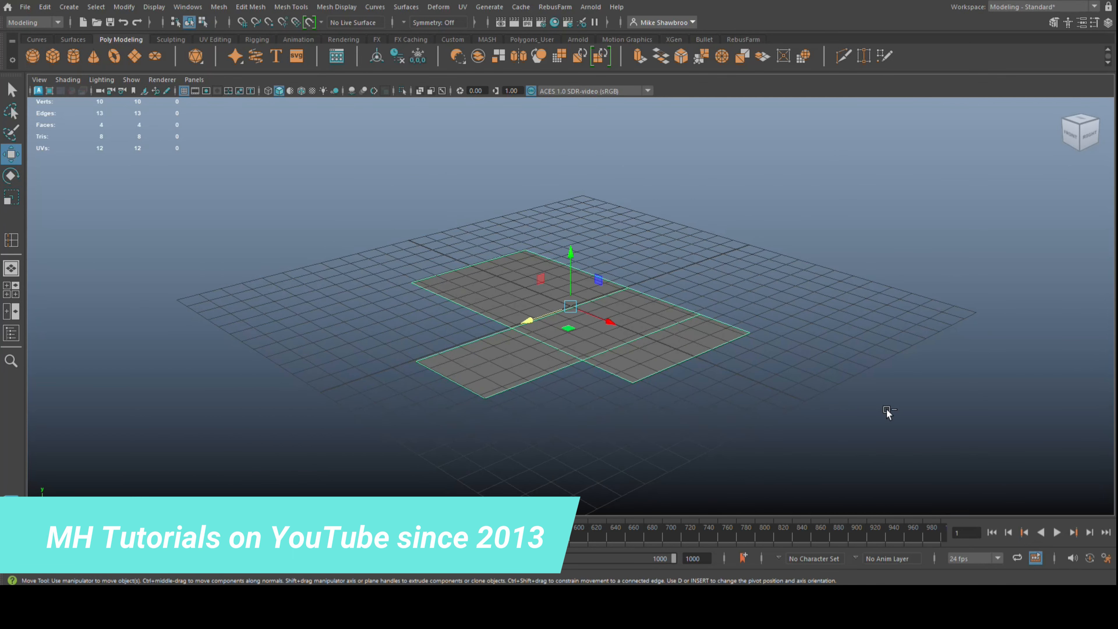
Extrude the T-shaped floor plan upward into a solid block.
{"action": "key", "text": "ctrl+e"}
{"action": "key", "text": "r"}
{"action": "left_click_drag", "start_coordinate": [530, 267], "coordinate": [527, 173]}
Delete the block's four top faces to leave open walls, and remove the whole trial mesh.
{"action": "key", "text": "w"}
{"action": "right_click_drag", "start_coordinate": [482, 195], "coordinate": [513, 208]}
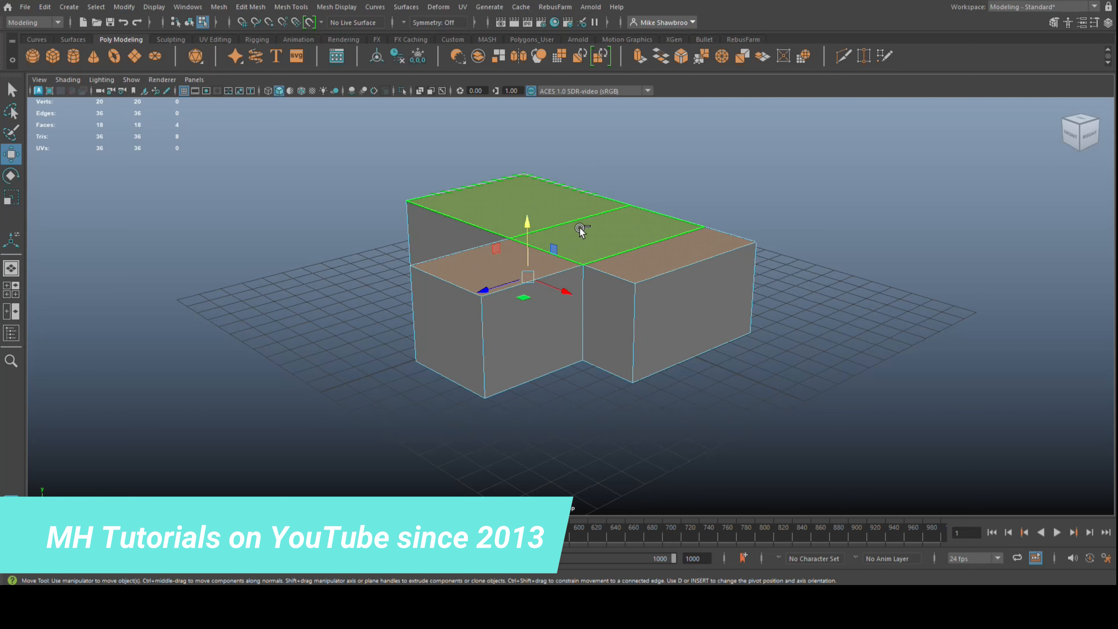
{"action": "left_click_drag", "start_coordinate": [580, 228], "coordinate": [494, 262], "text": "ctrl"}
{"action": "key", "text": "ctrl+z"}
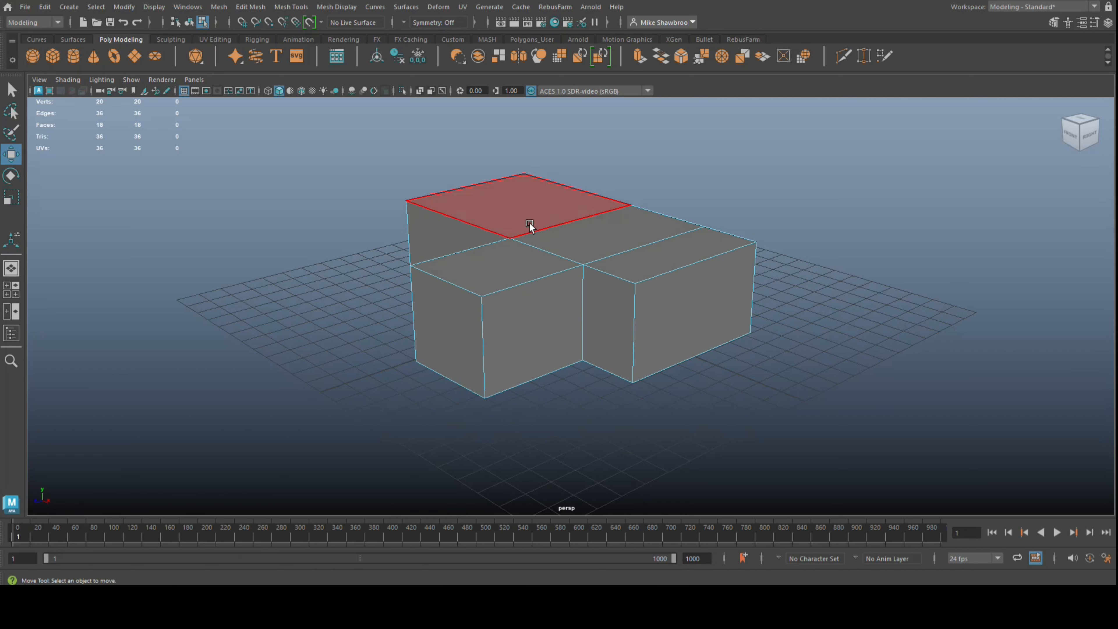
{"action": "left_click_drag", "start_coordinate": [529, 222], "coordinate": [508, 265]}
{"action": "key", "text": "Delete"}
{"action": "right_click_drag", "start_coordinate": [618, 212], "coordinate": [667, 191]}
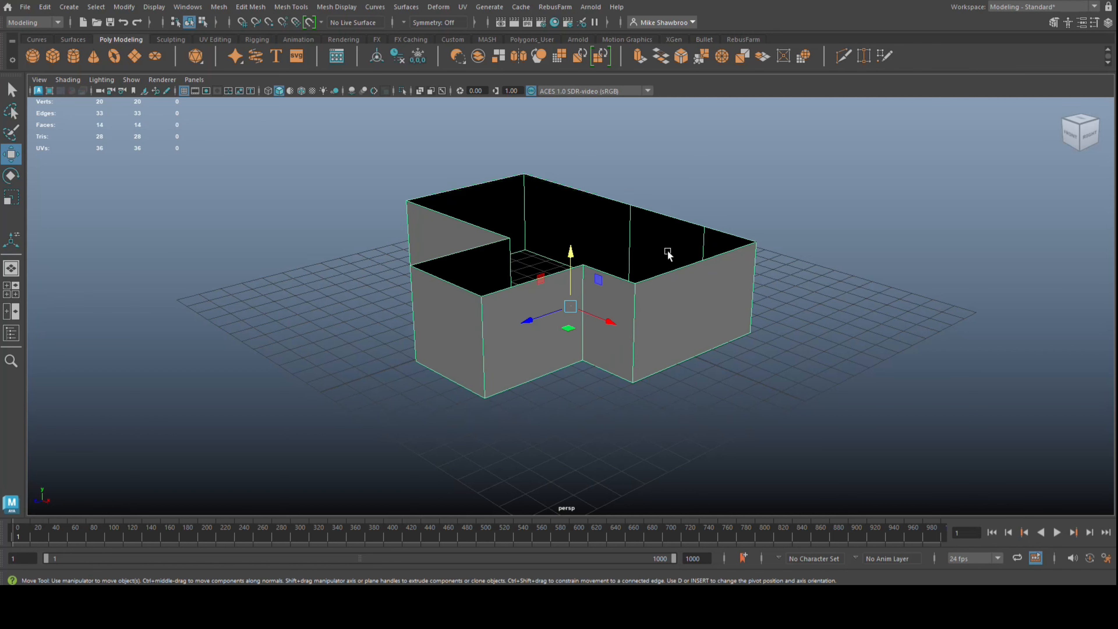
{"action": "key", "text": "Delete"}
Create a polygon cube and scale it into a long, wide and low building block.
{"action": "left_click", "coordinate": [53, 56]}
{"action": "key", "text": "r"}
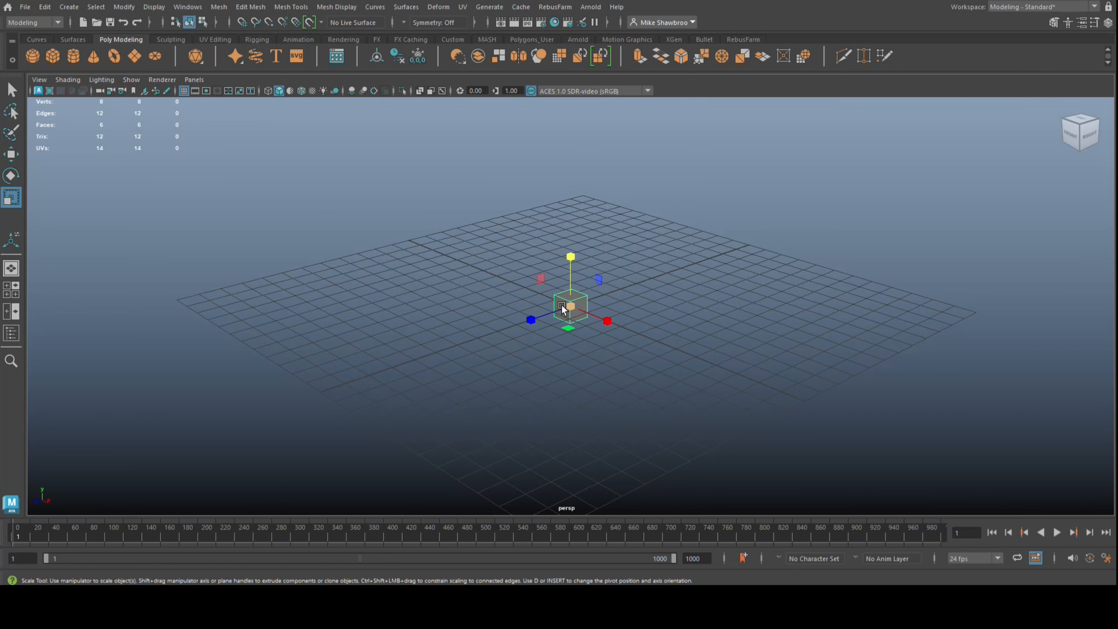
{"action": "left_click_drag", "start_coordinate": [569, 307], "coordinate": [704, 307]}
{"action": "left_click_drag", "start_coordinate": [607, 321], "coordinate": [679, 350]}
{"action": "left_click_drag", "start_coordinate": [573, 256], "coordinate": [573, 277]}
{"action": "left_click_drag", "start_coordinate": [530, 320], "coordinate": [597, 365]}
Insert two edge loops across the block's length and shift them towards one end.
{"action": "right_click_drag", "start_coordinate": [597, 365], "coordinate": [583, 328], "text": "shift"}
{"action": "left_click", "coordinate": [584, 329]}
{"action": "left_click", "coordinate": [822, 133]}
{"action": "key", "text": "w"}
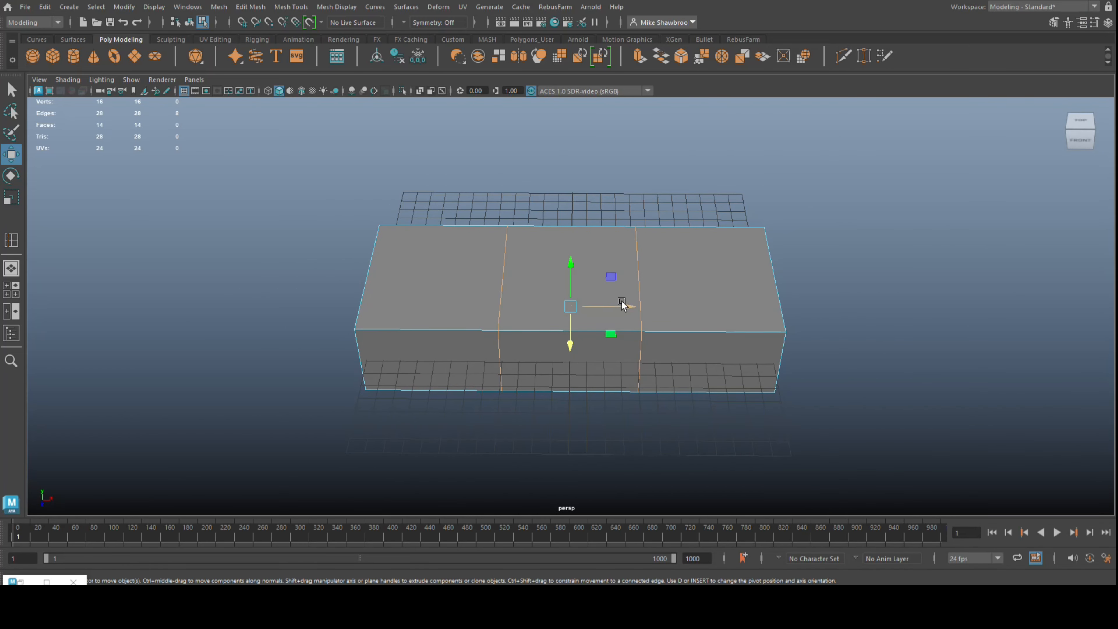
{"action": "left_click_drag", "start_coordinate": [621, 302], "coordinate": [693, 304]}
{"action": "scroll", "coordinate": [700, 342], "scroll_direction": "down", "scroll_amount": 1}
Extrude the long side's face between the two edge loops outward to form a T-shaped building.
{"action": "key", "text": "q"}
{"action": "left_click_drag", "start_coordinate": [700, 343], "coordinate": [381, 366], "text": "alt"}
{"action": "left_click", "coordinate": [535, 330]}
{"action": "key", "text": "ctrl+e"}
{"action": "key", "text": "w"}
Delete the four top faces of the T-shaped building.
{"action": "left_click_drag", "start_coordinate": [387, 367], "coordinate": [534, 414], "text": "alt"}
{"action": "right_click_drag", "start_coordinate": [519, 255], "coordinate": [521, 292]}
{"action": "left_click", "coordinate": [506, 276]}
{"action": "left_click", "coordinate": [608, 296], "text": "shift"}
{"action": "left_click", "coordinate": [679, 317], "text": "shift"}
{"action": "left_click", "coordinate": [567, 340], "text": "shift"}
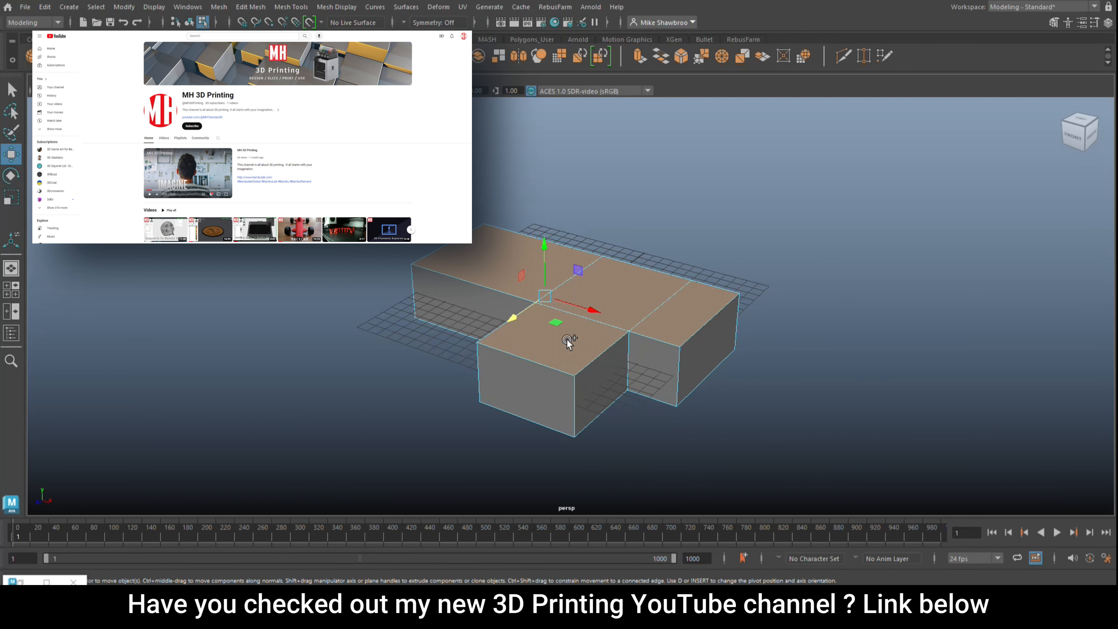
{"action": "key", "text": "Delete"}
Extrude the whole open building mesh with a thickness of 0.1 to give the walls depth.
{"action": "left_click_drag", "start_coordinate": [669, 394], "coordinate": [647, 352], "text": "alt"}
{"action": "right_click_drag", "start_coordinate": [686, 257], "coordinate": [732, 241]}
{"action": "key", "text": "ctrl+e"}
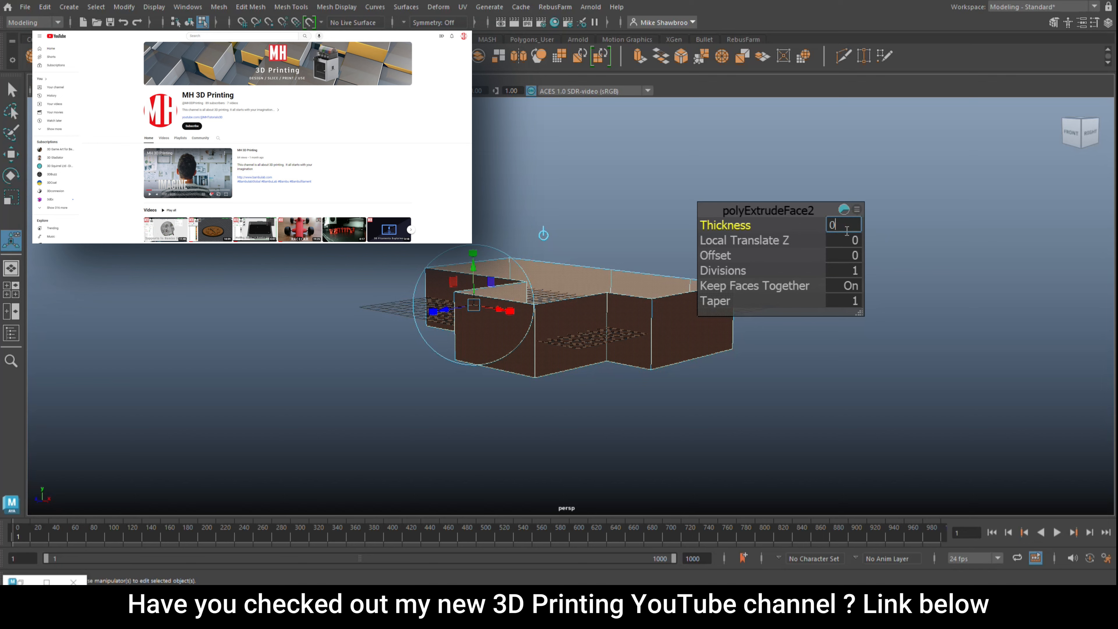
{"action": "type", "text": ".1"}
{"action": "key", "text": "Return"}
{"action": "left_click_drag", "start_coordinate": [823, 388], "coordinate": [819, 385], "text": "alt"}
{"action": "key", "text": "q"}
Assign a Blinn material to the building and increase its transparency until the walls are see-through.
{"action": "right_click_drag", "start_coordinate": [701, 258], "coordinate": [685, 559]}
{"action": "left_click", "coordinate": [462, 266]}
{"action": "left_click_drag", "start_coordinate": [904, 220], "coordinate": [982, 237]}
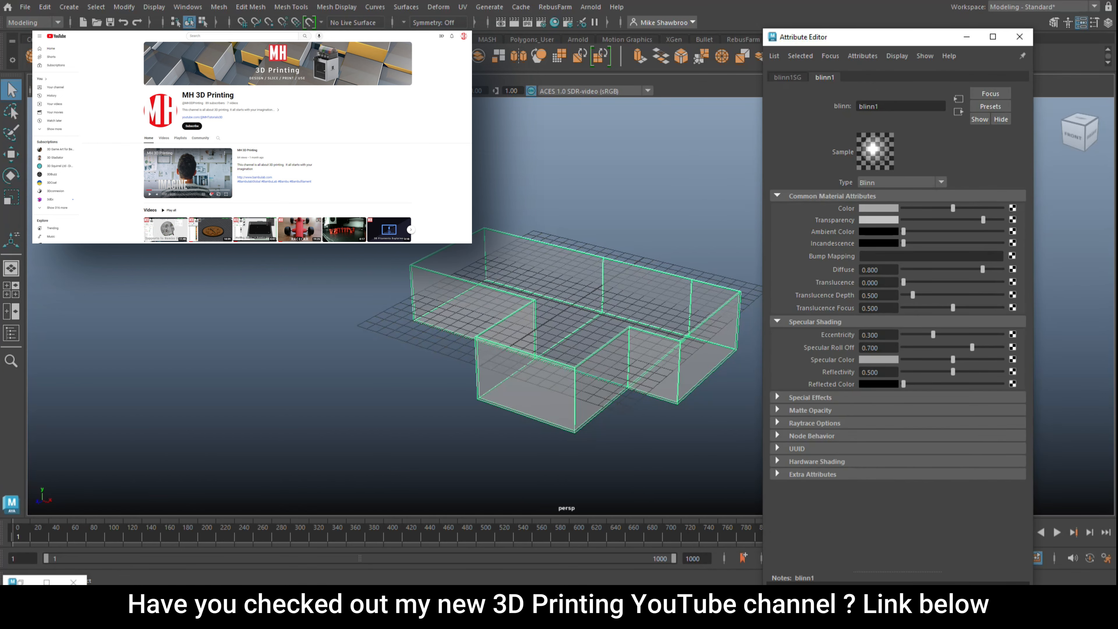
{"action": "left_click", "coordinate": [965, 36]}
{"action": "left_click", "coordinate": [924, 175]}
Create a cube, scale it into a narrow beam slightly longer than the building and place it along the back long wall.
{"action": "scroll", "coordinate": [923, 175], "scroll_direction": "down", "scroll_amount": 3}
{"action": "key", "text": "r"}
{"action": "left_click_drag", "start_coordinate": [606, 322], "coordinate": [625, 326]}
{"action": "key", "text": "space"}
{"action": "key", "text": "space"}
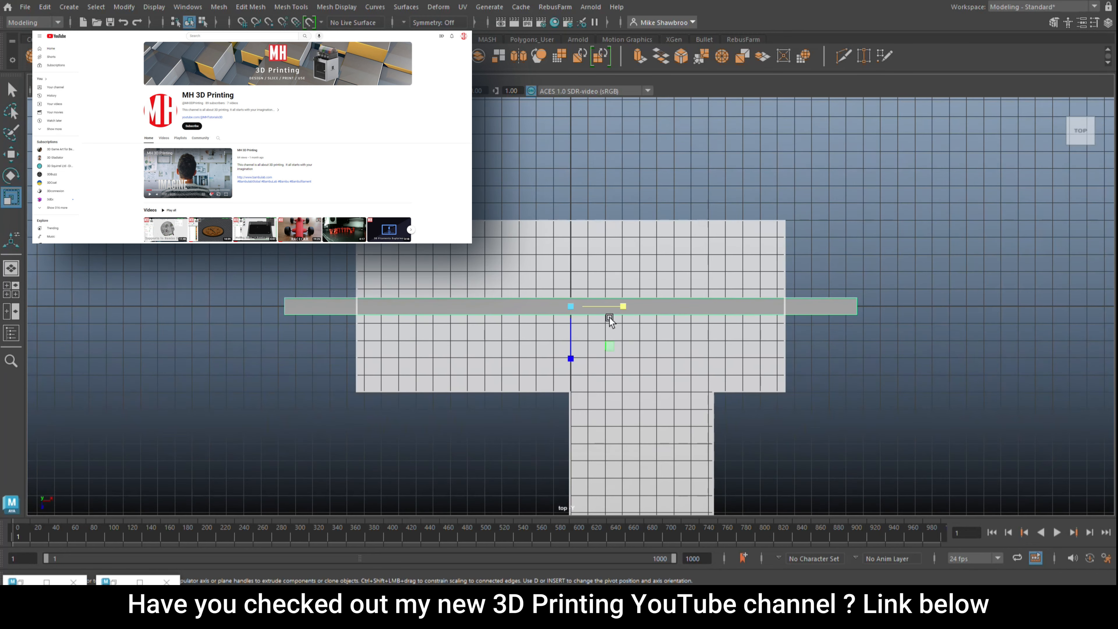
{"action": "left_click_drag", "start_coordinate": [571, 357], "coordinate": [633, 306]}
{"action": "key", "text": "w"}
{"action": "left_click_drag", "start_coordinate": [570, 359], "coordinate": [560, 283]}
{"action": "key", "text": "4"}
Duplicate the beam so copies run along the front long wall and the building's centre line.
{"action": "key", "text": "ctrl+d"}
{"action": "key", "text": "ctrl+d"}
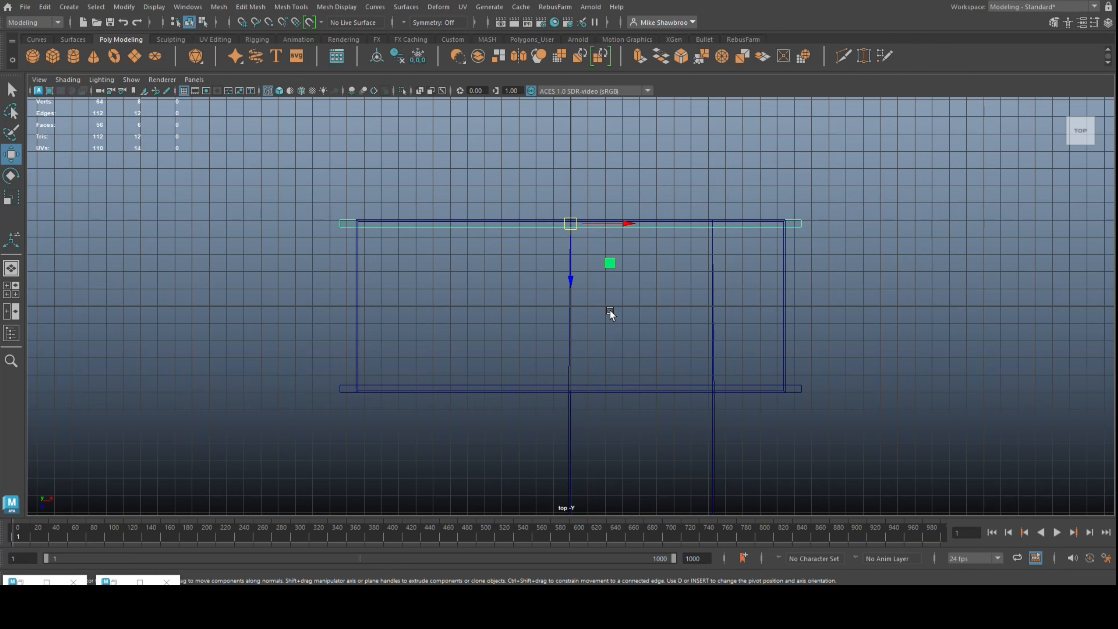
{"action": "left_click_drag", "start_coordinate": [569, 226], "coordinate": [567, 307]}
{"action": "left_click", "coordinate": [8, 294]}
{"action": "key", "text": "space"}
{"action": "left_click_drag", "start_coordinate": [764, 345], "coordinate": [459, 247], "text": "alt"}
{"action": "scroll", "coordinate": [459, 247], "scroll_direction": "up", "scroll_amount": 5}
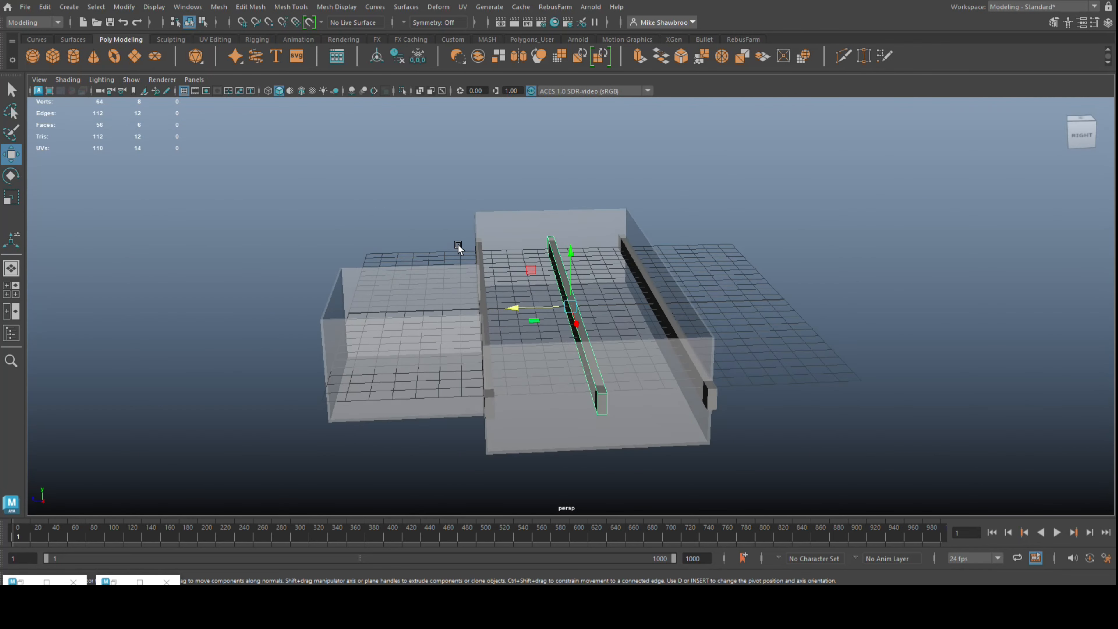
Raise all three long beams together until they rest on top of the walls.
{"action": "left_click", "coordinate": [480, 258]}
{"action": "left_click_drag", "start_coordinate": [831, 176], "coordinate": [287, 486], "text": "shift"}
{"action": "left_click_drag", "start_coordinate": [570, 252], "coordinate": [574, 204]}
{"action": "key", "text": "space"}
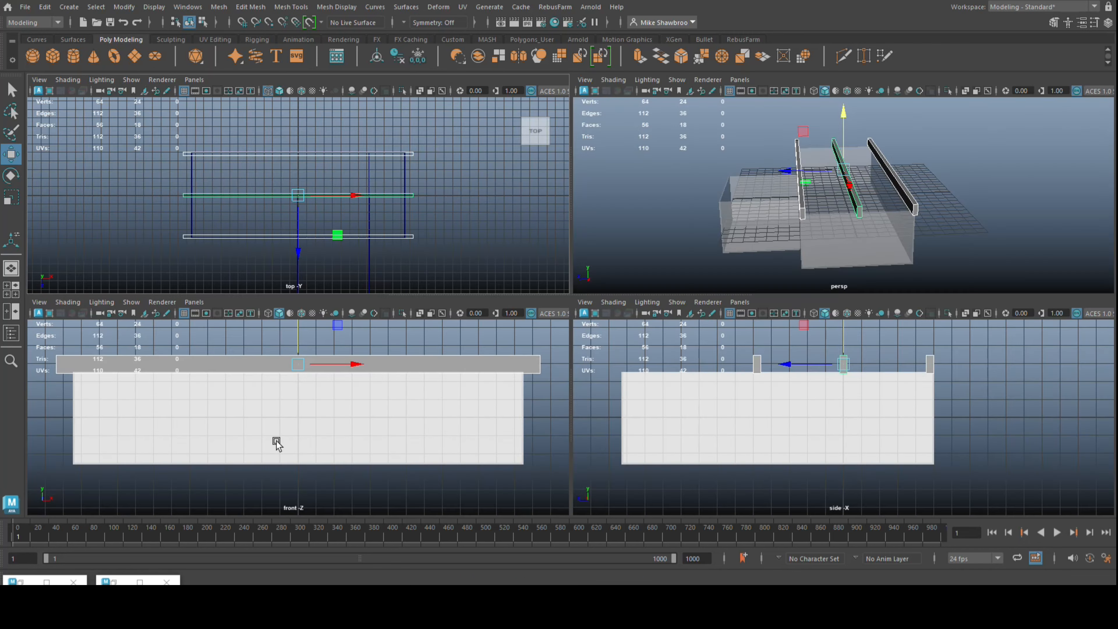
{"action": "key", "text": "space"}
{"action": "left_click_drag", "start_coordinate": [572, 147], "coordinate": [572, 145]}
{"action": "left_click", "coordinate": [16, 291]}
{"action": "key", "text": "space"}
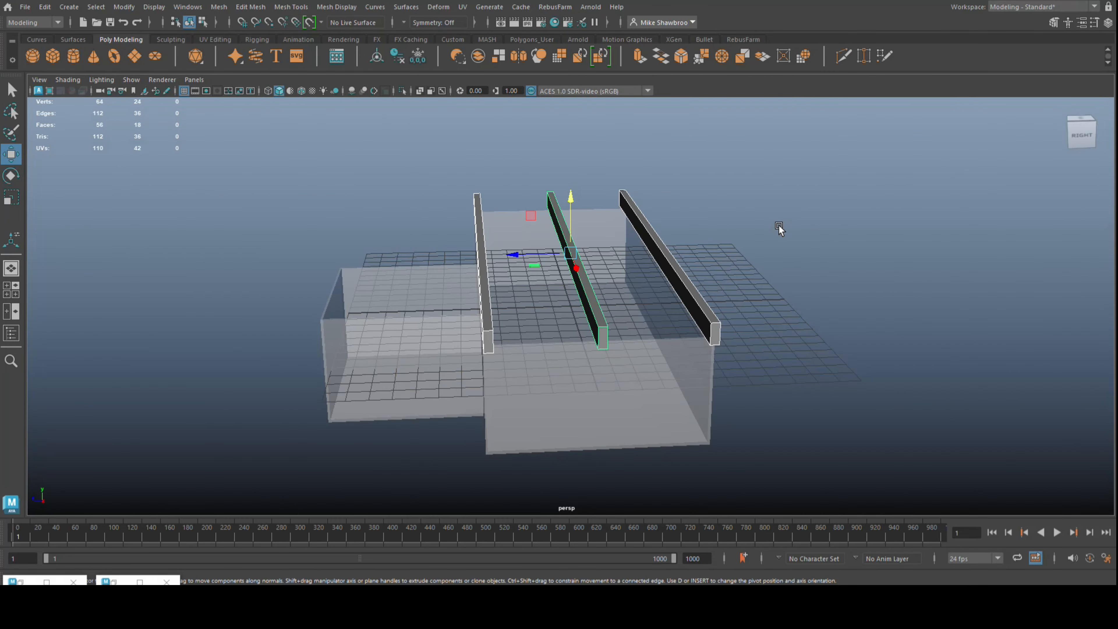
Raise the centre beam well above the walls as a ridge beam and reduce its thickness.
{"action": "left_click_drag", "start_coordinate": [779, 228], "coordinate": [971, 296], "text": "alt"}
{"action": "left_click", "coordinate": [610, 227]}
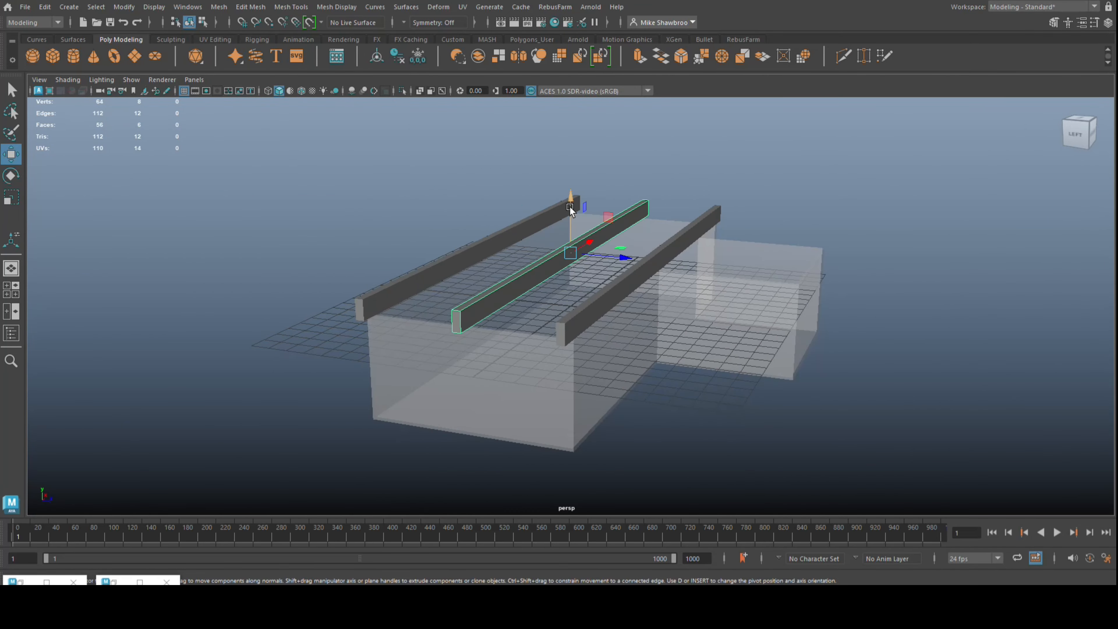
{"action": "left_click_drag", "start_coordinate": [571, 208], "coordinate": [583, 96]}
{"action": "left_click_drag", "start_coordinate": [557, 148], "coordinate": [583, 212], "text": "alt"}
{"action": "key", "text": "r"}
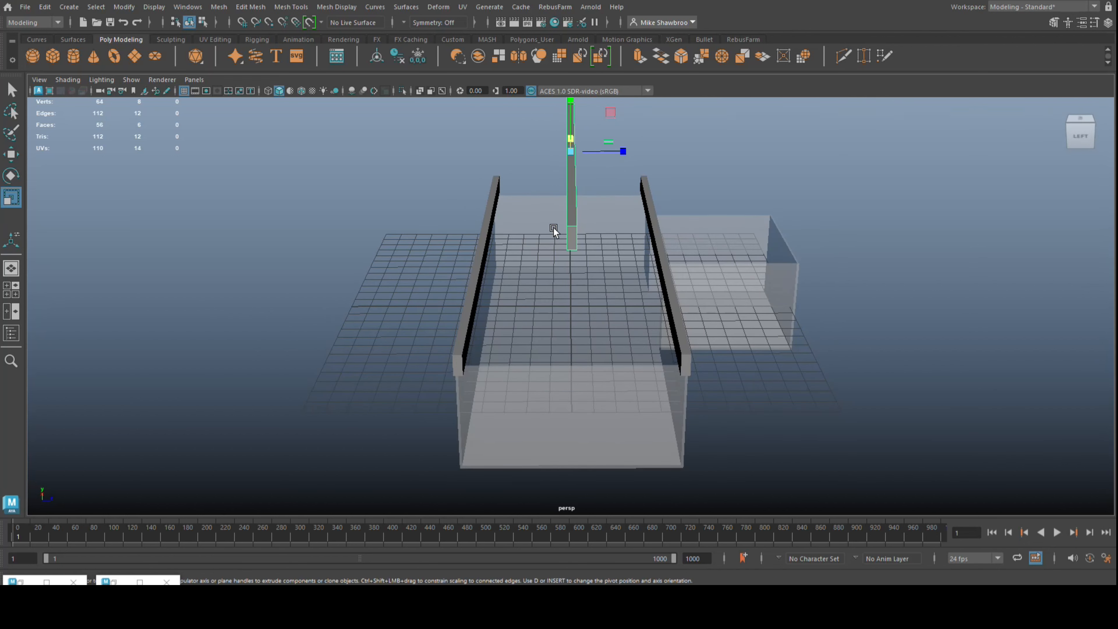
{"action": "left_click_drag", "start_coordinate": [620, 151], "coordinate": [585, 443]}
Replace the two outer beams with copies of the thin ridge beam, set on top of the back and front long walls.
{"action": "key", "text": "Delete"}
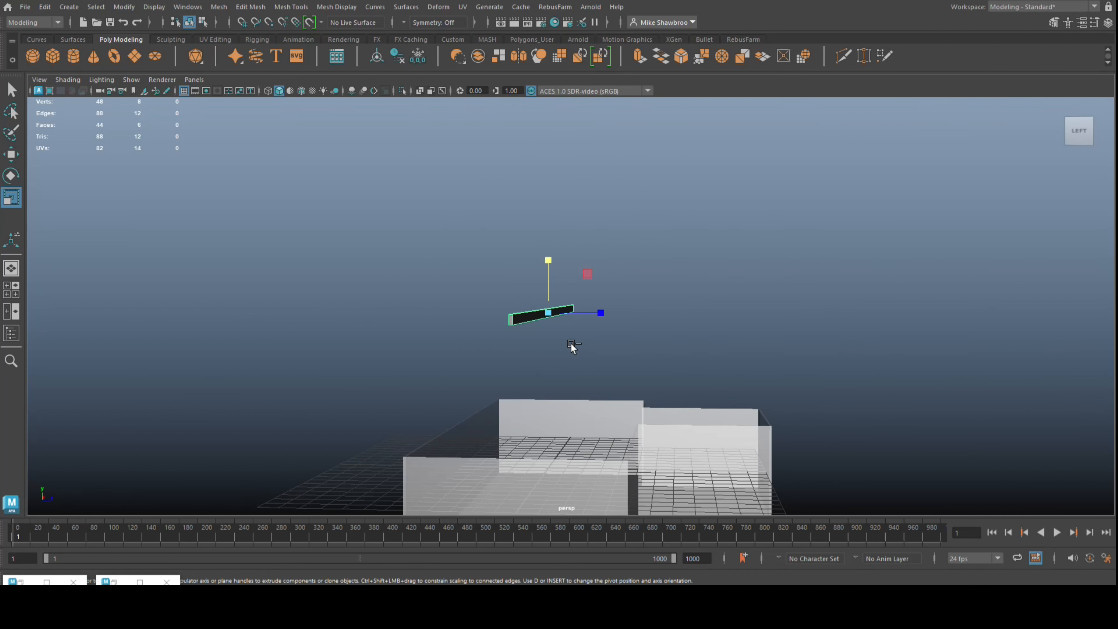
{"action": "key", "text": "w"}
{"action": "left_click_drag", "start_coordinate": [549, 260], "coordinate": [550, 295], "text": "shift"}
{"action": "left_click", "coordinate": [11, 290]}
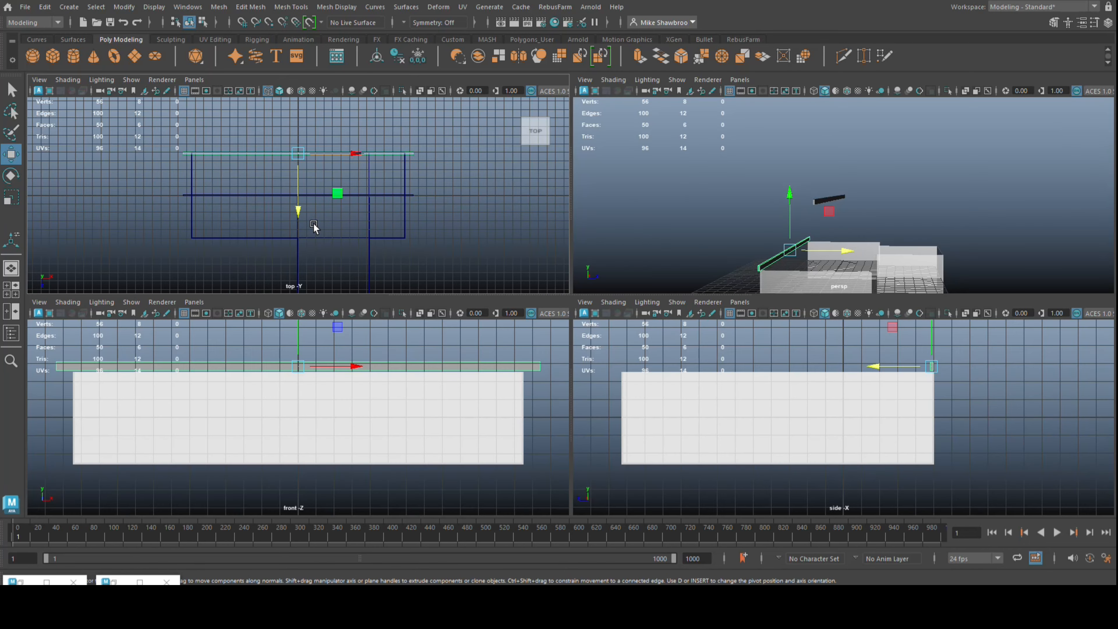
{"action": "left_click_drag", "start_coordinate": [299, 214], "coordinate": [297, 287]}
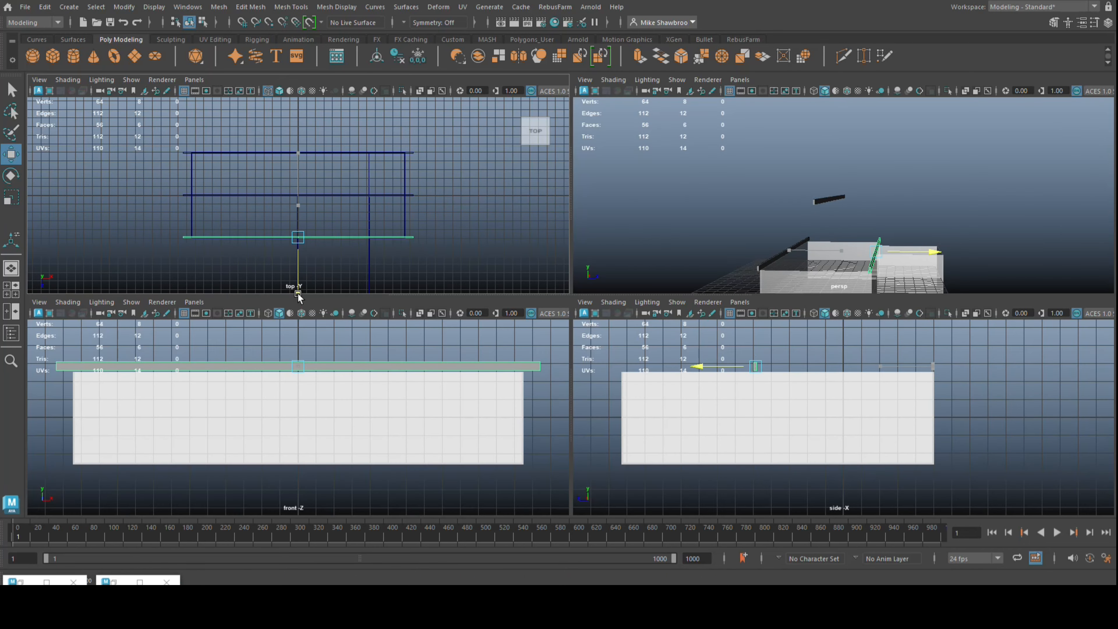
{"action": "left_click", "coordinate": [713, 205]}
{"action": "key", "text": "space"}
{"action": "left_click_drag", "start_coordinate": [811, 392], "coordinate": [811, 407], "text": "alt"}
Duplicate the ridge beam, turn the copy perpendicular and move it down across one end of the wall beams.
{"action": "left_click", "coordinate": [538, 269]}
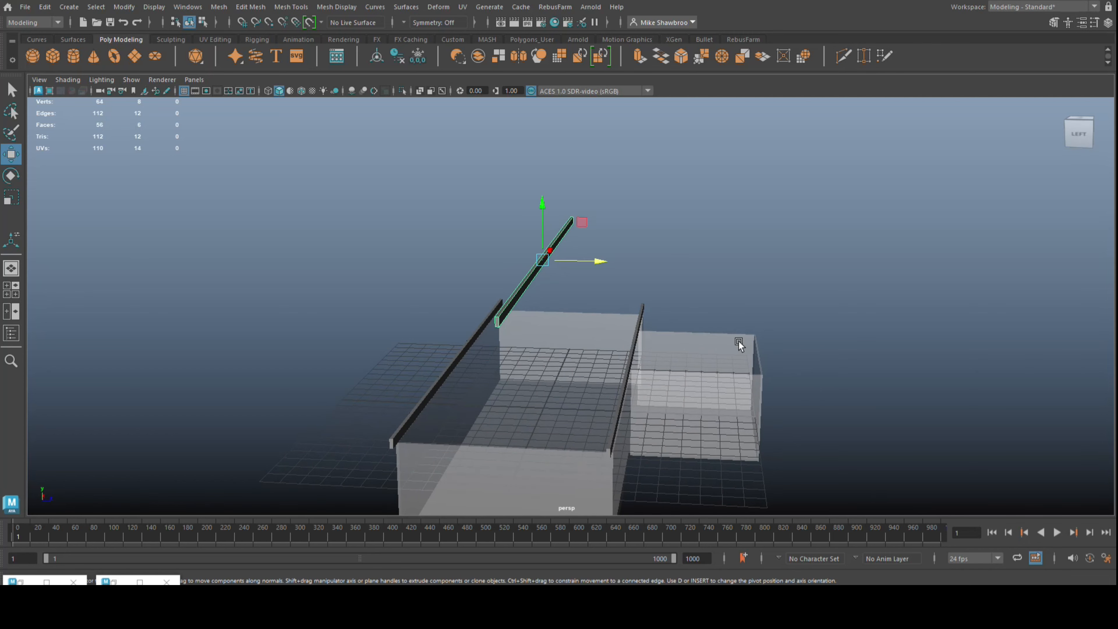
{"action": "key", "text": "ctrl+d"}
{"action": "key", "text": "e"}
{"action": "left_click_drag", "start_coordinate": [510, 268], "coordinate": [576, 347]}
{"action": "key", "text": "w"}
{"action": "left_click_drag", "start_coordinate": [553, 214], "coordinate": [474, 457]}
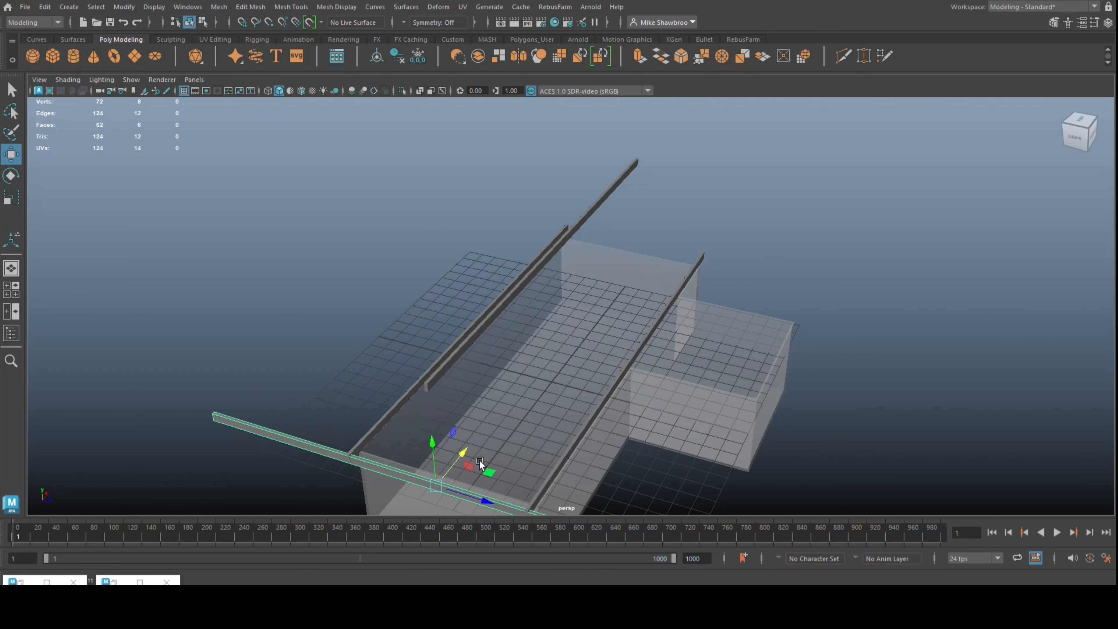
Shorten the cross beam to about the distance between the two outer wall beams.
{"action": "key", "text": "space"}
{"action": "key", "text": "space"}
{"action": "right_click_drag", "start_coordinate": [398, 309], "coordinate": [387, 321], "text": "alt"}
{"action": "key", "text": "r"}
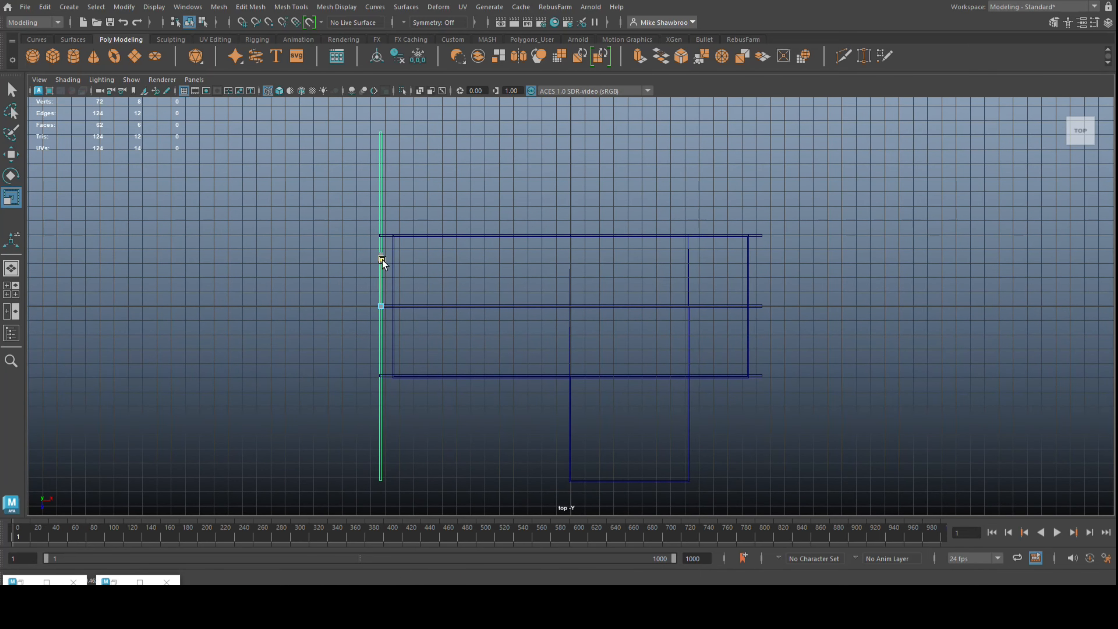
{"action": "left_click_drag", "start_coordinate": [383, 260], "coordinate": [389, 287]}
Adjust the cross beam's end vertices so that it fits flush with the outer wall beams.
{"action": "right_click", "coordinate": [420, 166]}
{"action": "right_click_drag", "start_coordinate": [420, 166], "coordinate": [364, 166]}
{"action": "left_click_drag", "start_coordinate": [364, 211], "coordinate": [392, 241]}
{"action": "key", "text": "f"}
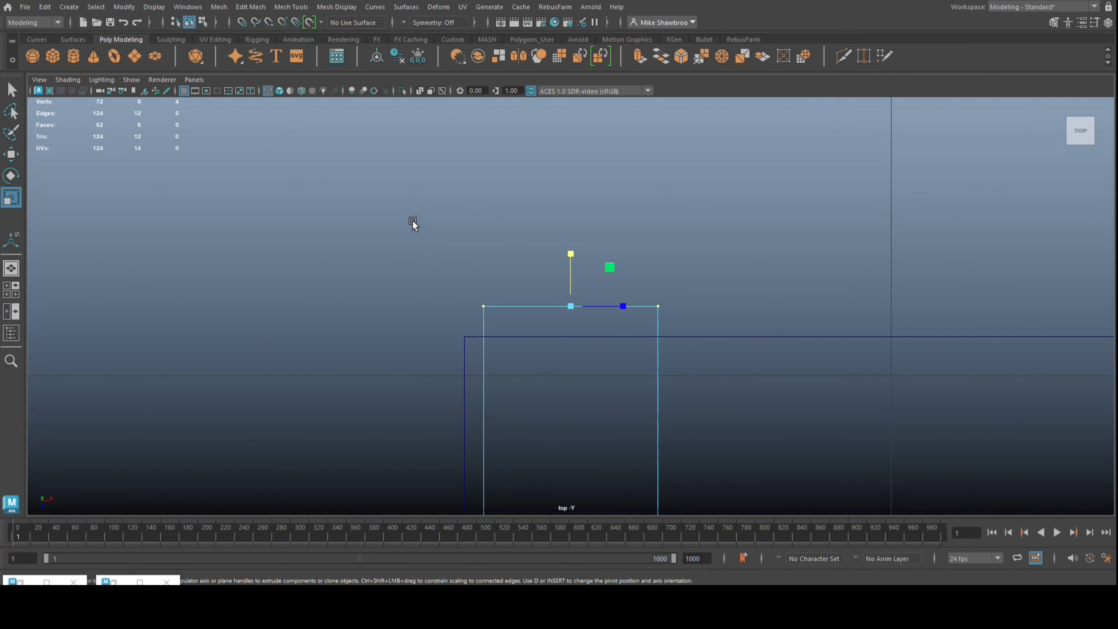
{"action": "key", "text": "w"}
{"action": "left_click_drag", "start_coordinate": [572, 365], "coordinate": [576, 274]}
{"action": "scroll", "coordinate": [572, 396], "scroll_direction": "down", "scroll_amount": 8}
{"action": "key", "text": "f"}
{"action": "scroll", "coordinate": [577, 297], "scroll_direction": "down", "scroll_amount": 10}
{"action": "right_click_drag", "start_coordinate": [522, 214], "coordinate": [578, 197]}
{"action": "key", "text": "f"}
{"action": "left_click", "coordinate": [624, 307]}
{"action": "scroll", "coordinate": [432, 307], "scroll_direction": "down", "scroll_amount": 6}
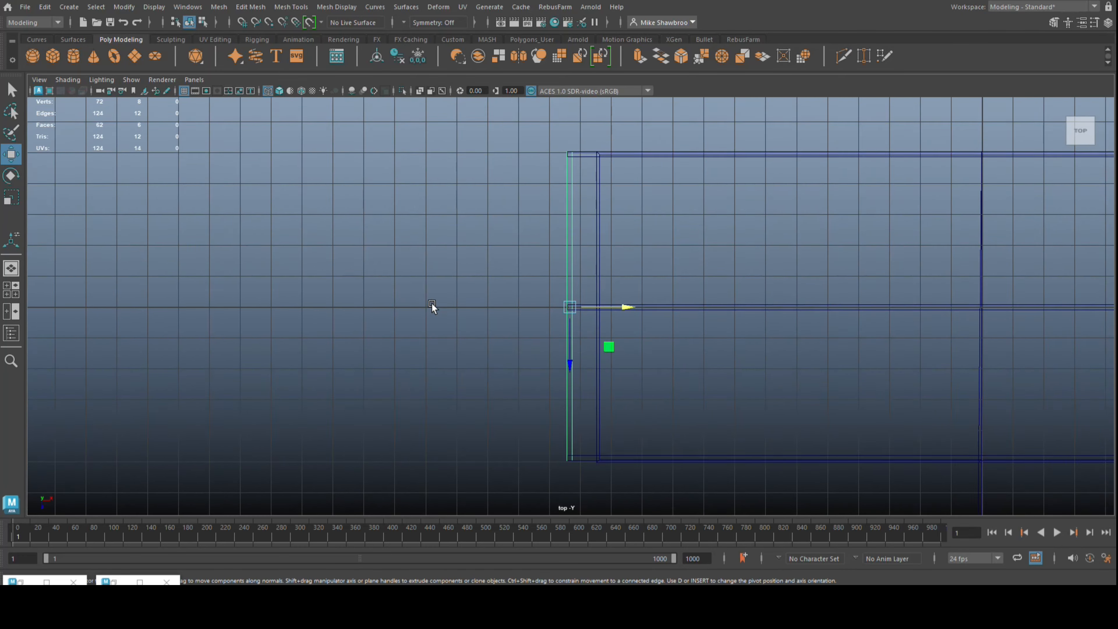
Copy the cross beam a short distance along the building and repeat the spaced duplication ten times.
{"action": "left_click_drag", "start_coordinate": [636, 305], "coordinate": [667, 317], "text": "shift"}
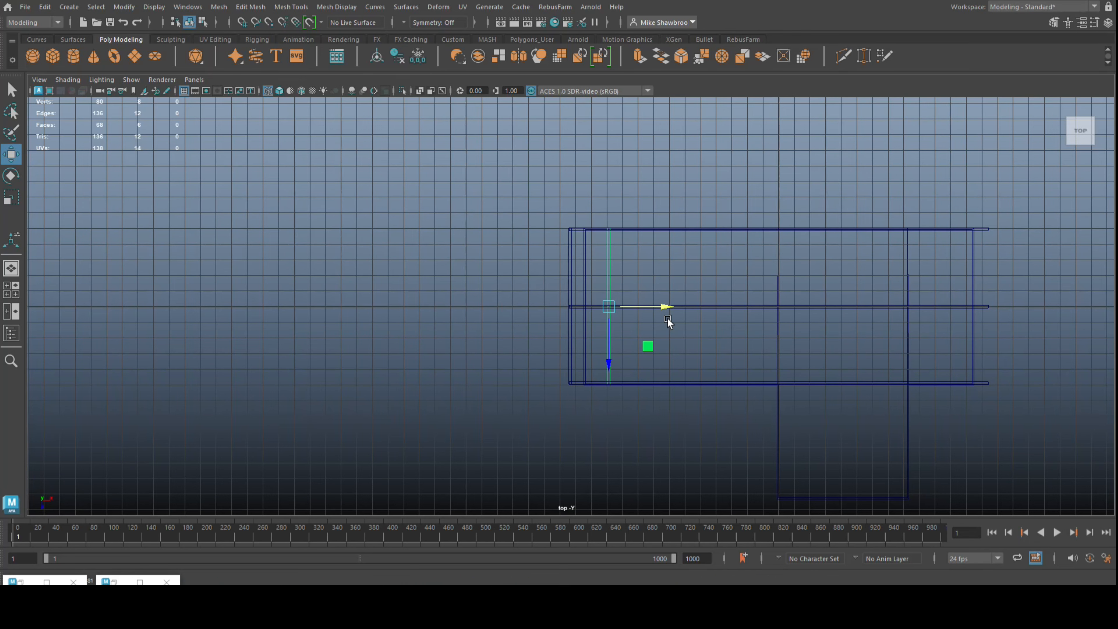
{"action": "key", "text": "shift+d"}
{"action": "key", "text": "shift+d"}
{"action": "key", "text": "shift+d"}
{"action": "key", "text": "shift+d"}
{"action": "key", "text": "shift+d"}
{"action": "key", "text": "shift+d"}
{"action": "key", "text": "shift+d"}
{"action": "key", "text": "shift+d"}
{"action": "key", "text": "shift+d"}
{"action": "key", "text": "shift+d"}
Combine the two wall beams and the ridge beam into one mesh.
{"action": "key", "text": "f"}
{"action": "scroll", "coordinate": [667, 318], "scroll_direction": "down", "scroll_amount": 2}
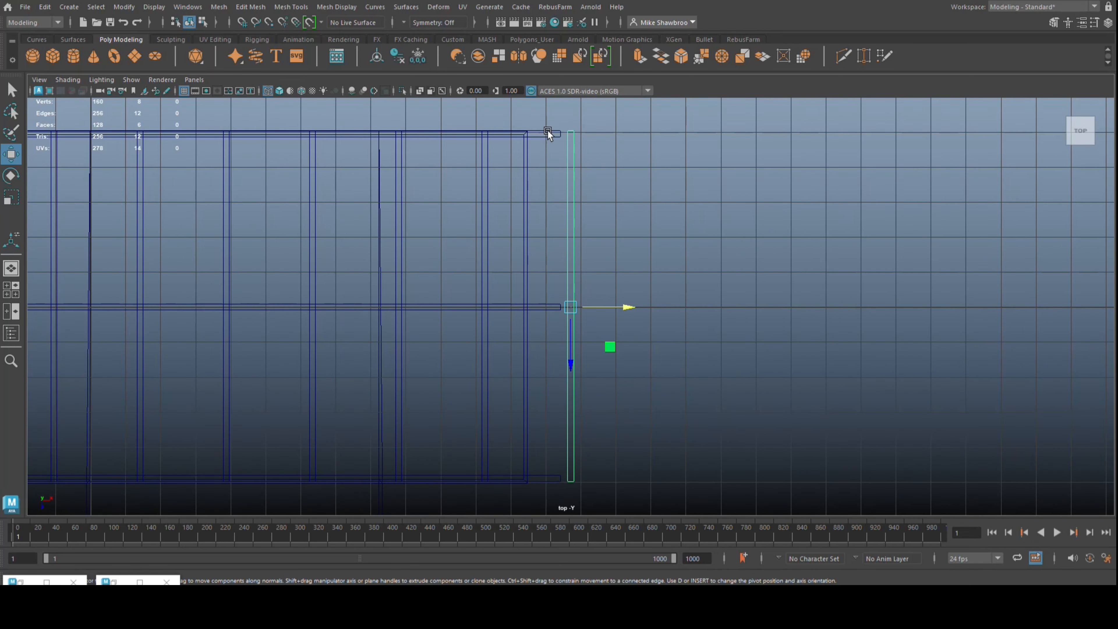
{"action": "left_click", "coordinate": [547, 130]}
{"action": "left_click", "coordinate": [551, 134]}
{"action": "left_click_drag", "start_coordinate": [544, 294], "coordinate": [545, 322]}
{"action": "left_click_drag", "start_coordinate": [545, 467], "coordinate": [546, 488], "text": "shift"}
{"action": "left_click", "coordinate": [219, 7]}
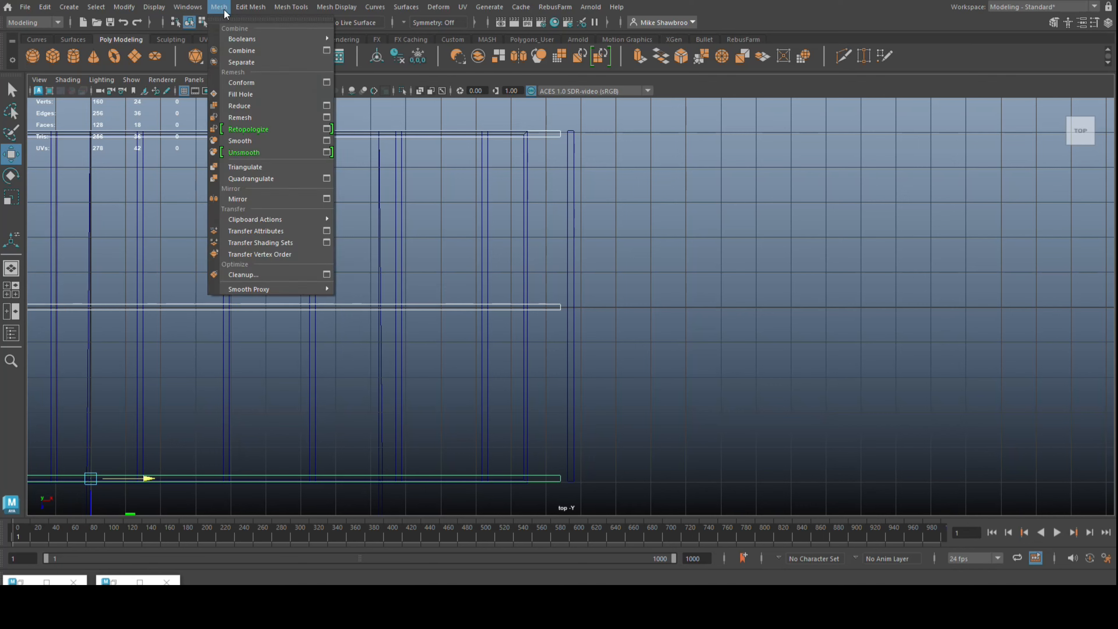
{"action": "left_click", "coordinate": [225, 53]}
Extend the end vertices of the three long beams outward to meet the last cross beam.
{"action": "right_click_drag", "start_coordinate": [711, 166], "coordinate": [655, 165]}
{"action": "left_click_drag", "start_coordinate": [542, 118], "coordinate": [616, 498]}
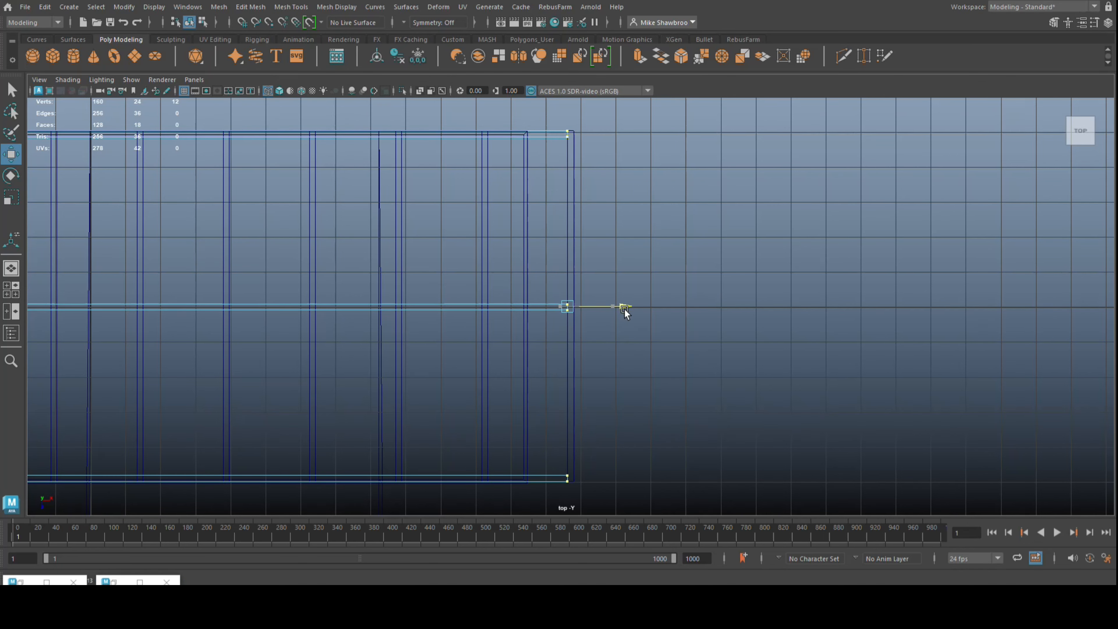
{"action": "left_click_drag", "start_coordinate": [624, 308], "coordinate": [624, 309]}
{"action": "key", "text": "space"}
{"action": "key", "text": "space"}
{"action": "left_click", "coordinate": [877, 376]}
Duplicate the first end cross beam and raise the copy to just below the end of the ridge beam.
{"action": "left_click_drag", "start_coordinate": [878, 376], "coordinate": [910, 310], "text": "alt"}
{"action": "left_click", "coordinate": [535, 378]}
{"action": "left_click_drag", "start_coordinate": [721, 471], "coordinate": [670, 443], "text": "alt"}
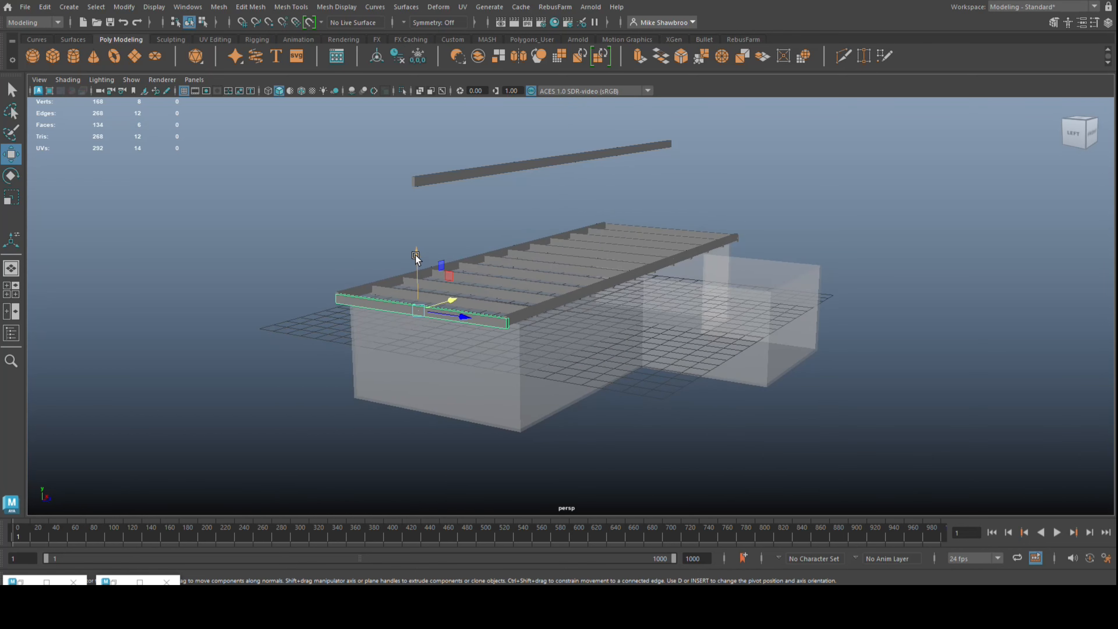
{"action": "left_click_drag", "start_coordinate": [415, 255], "coordinate": [411, 127]}
{"action": "key", "text": "f"}
{"action": "left_click_drag", "start_coordinate": [497, 335], "coordinate": [581, 392], "text": "alt"}
{"action": "left_click_drag", "start_coordinate": [571, 255], "coordinate": [571, 249]}
Insert one edge loop across the middle of the raised cross beam.
{"action": "left_click_drag", "start_coordinate": [539, 427], "coordinate": [559, 412], "text": "alt"}
{"action": "right_click_drag", "start_coordinate": [560, 412], "coordinate": [635, 388], "text": "shift"}
{"action": "left_click", "coordinate": [875, 133]}
{"action": "scroll", "coordinate": [811, 282], "scroll_direction": "down", "scroll_amount": 5}
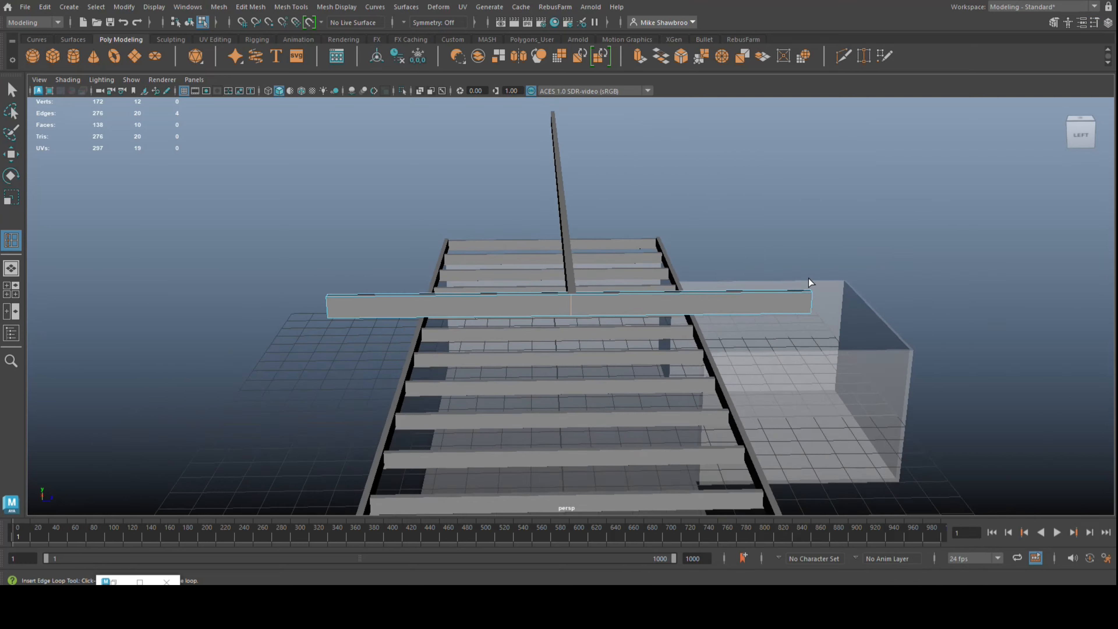
Select the vertices at both ends of the raised cross beam and lower them to the wall beams to form a rafter pair.
{"action": "left_click_drag", "start_coordinate": [811, 281], "coordinate": [843, 257], "text": "alt"}
{"action": "right_click_drag", "start_coordinate": [843, 259], "coordinate": [875, 229]}
{"action": "right_click_drag", "start_coordinate": [467, 257], "coordinate": [412, 258]}
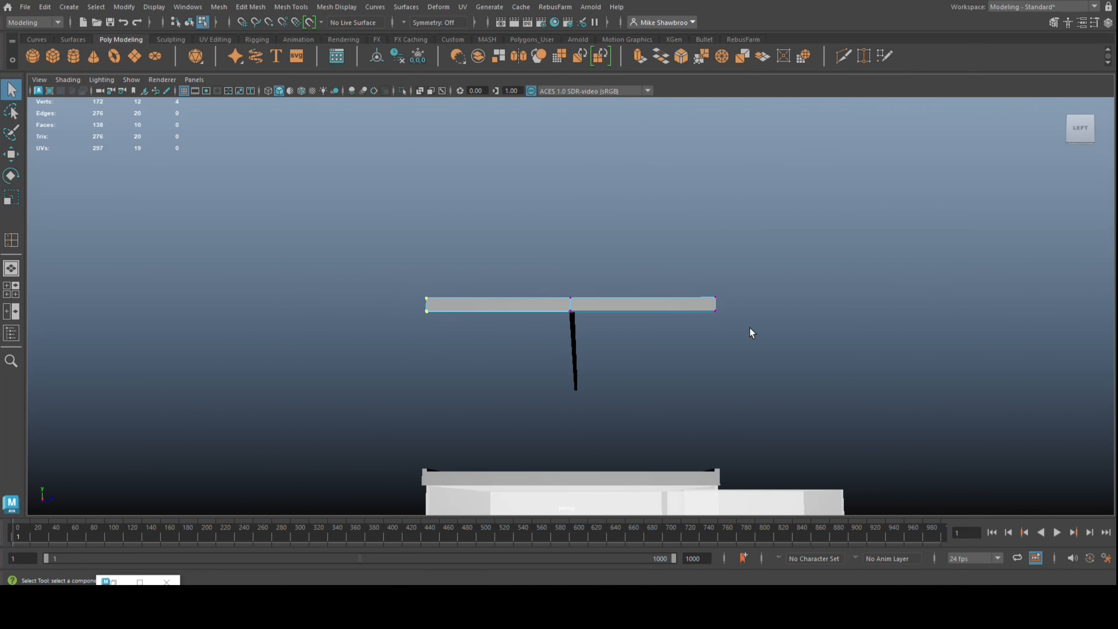
{"action": "left_click_drag", "start_coordinate": [774, 396], "coordinate": [768, 451], "text": "alt"}
{"action": "key", "text": "w"}
{"action": "left_click_drag", "start_coordinate": [564, 249], "coordinate": [535, 489]}
{"action": "key", "text": "f"}
{"action": "scroll", "coordinate": [547, 431], "scroll_direction": "down", "scroll_amount": 5}
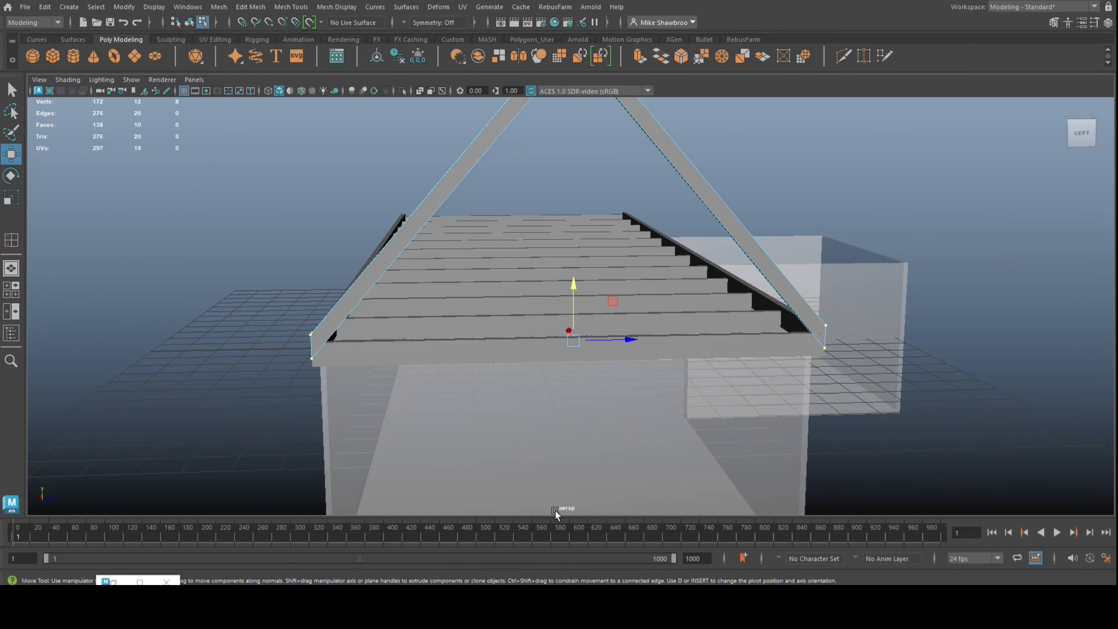
Spread the rafter ends slightly outward and lower them so they overhang the wall beams.
{"action": "key", "text": "r"}
{"action": "left_click_drag", "start_coordinate": [523, 347], "coordinate": [513, 342]}
{"action": "key", "text": "w"}
{"action": "left_click_drag", "start_coordinate": [575, 292], "coordinate": [583, 326]}
{"action": "left_click_drag", "start_coordinate": [594, 375], "coordinate": [699, 437], "text": "alt"}
{"action": "key", "text": "F8"}
Duplicate the end rafter pair and move the copy along the ridge onto the neighbouring cross beam.
{"action": "key", "text": "space"}
{"action": "key", "text": "space"}
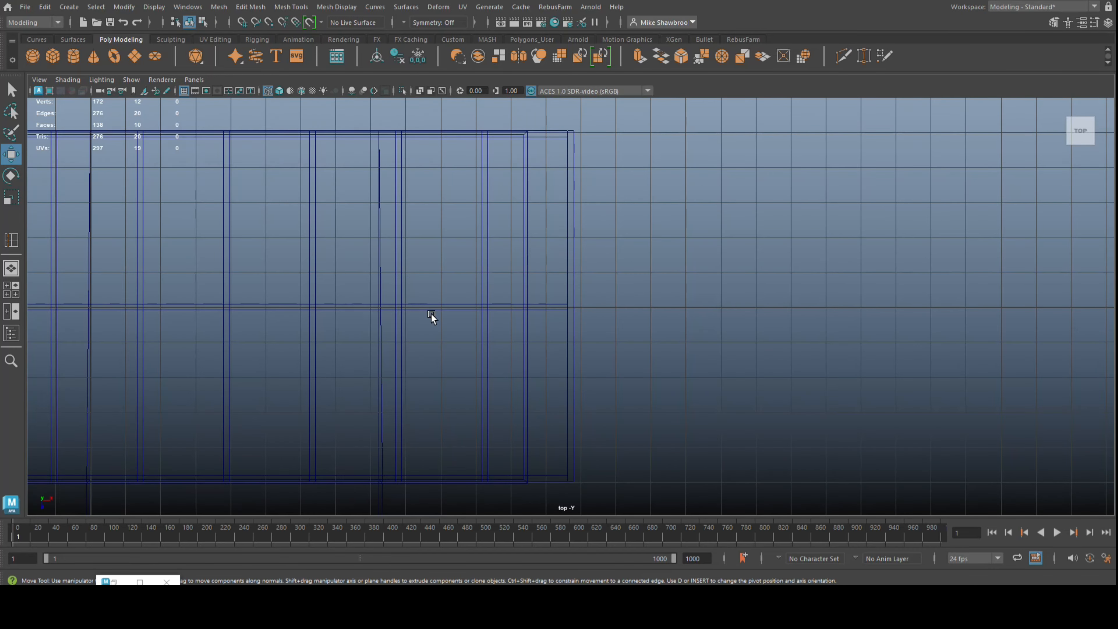
{"action": "key", "text": "a"}
{"action": "key", "text": "5"}
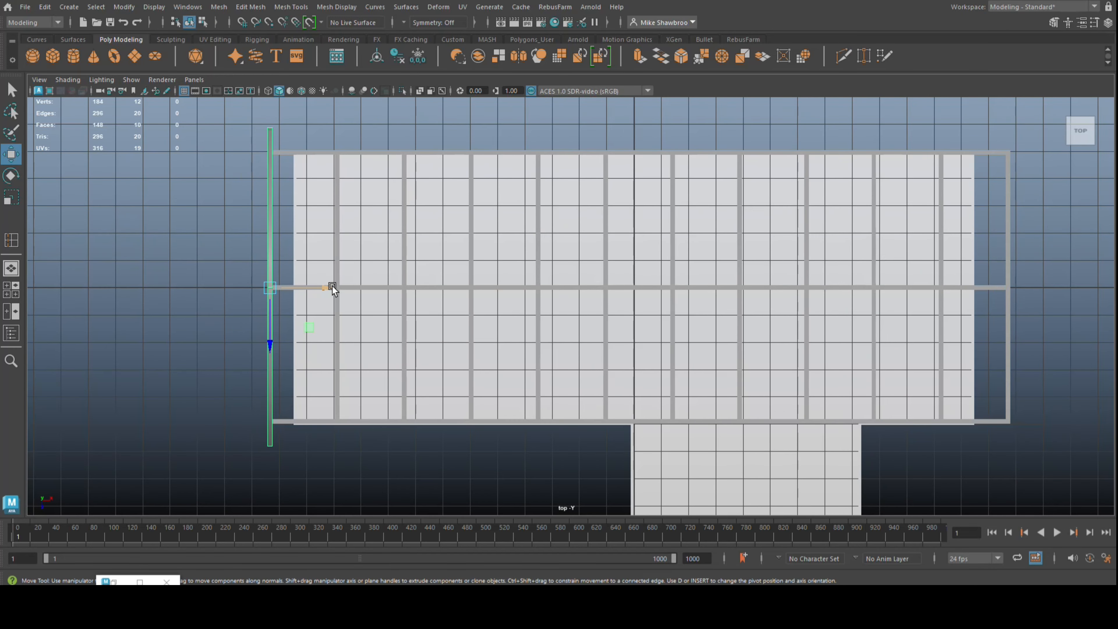
{"action": "left_click_drag", "start_coordinate": [332, 286], "coordinate": [466, 284]}
{"action": "key", "text": "x"}
{"action": "key", "text": "f"}
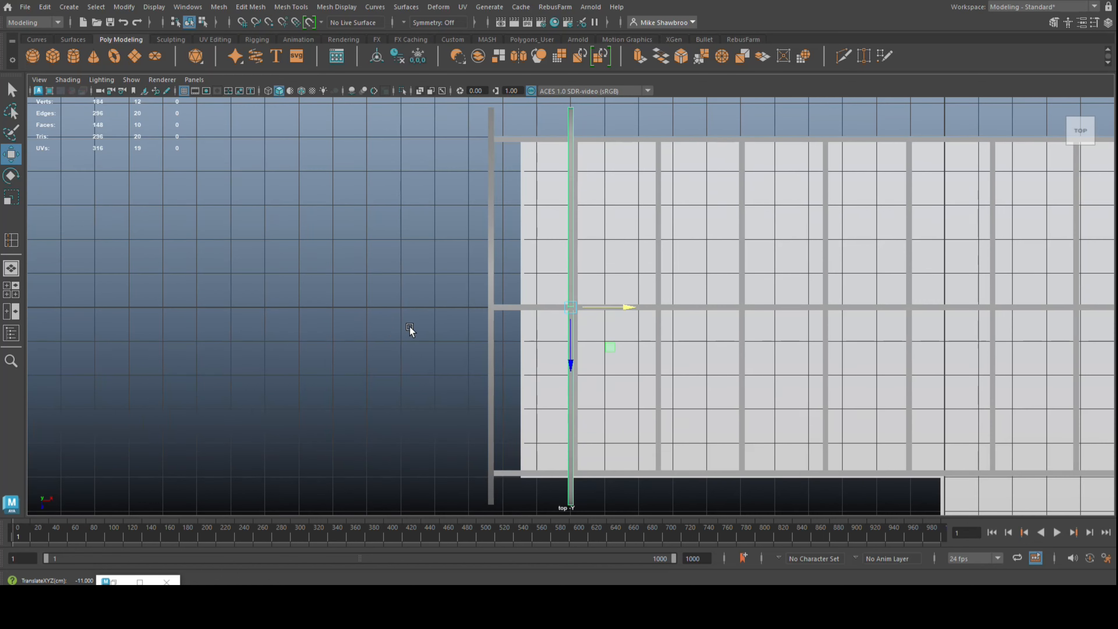
{"action": "left_click_drag", "start_coordinate": [628, 309], "coordinate": [634, 307]}
Repeat the duplicate-and-offset ten more times to place rafter pairs along the whole ridge.
{"action": "key", "text": "4"}
{"action": "key", "text": "shift+d"}
{"action": "key", "text": "shift+d"}
{"action": "key", "text": "shift+d"}
{"action": "key", "text": "shift+d"}
{"action": "key", "text": "shift+d"}
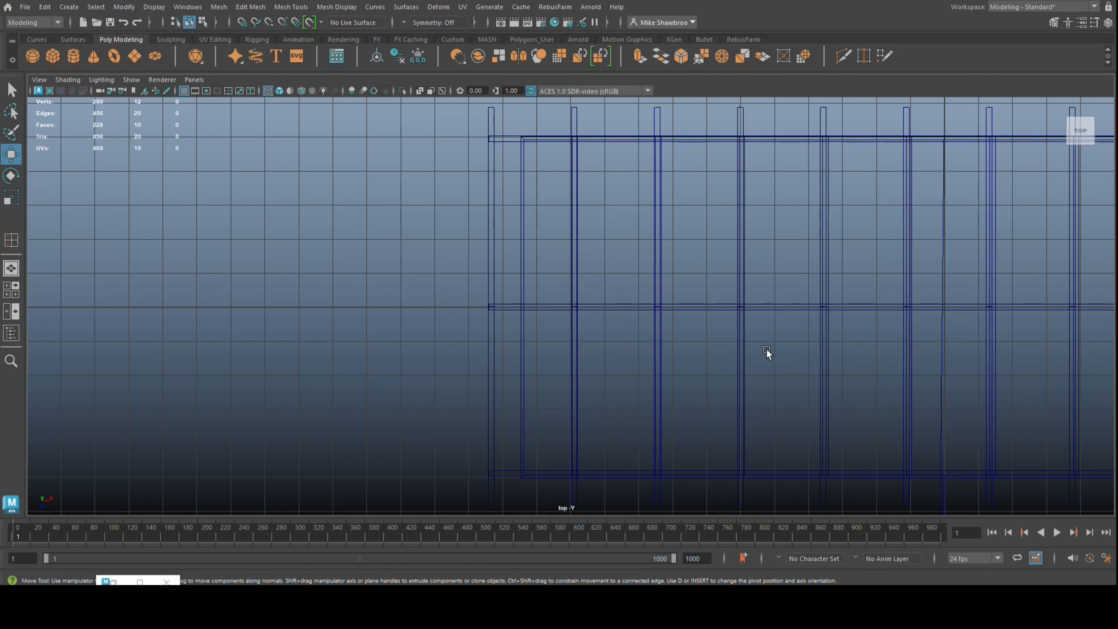
{"action": "scroll", "coordinate": [767, 350], "scroll_direction": "down", "scroll_amount": 5}
{"action": "key", "text": "shift+d"}
{"action": "key", "text": "shift+d"}
{"action": "key", "text": "shift+d"}
{"action": "key", "text": "shift+d"}
{"action": "key", "text": "shift+d"}
In the front view, shift the rafter pairs from the second to the sixth so they line up with their cross beams.
{"action": "key", "text": "space"}
{"action": "key", "text": "space"}
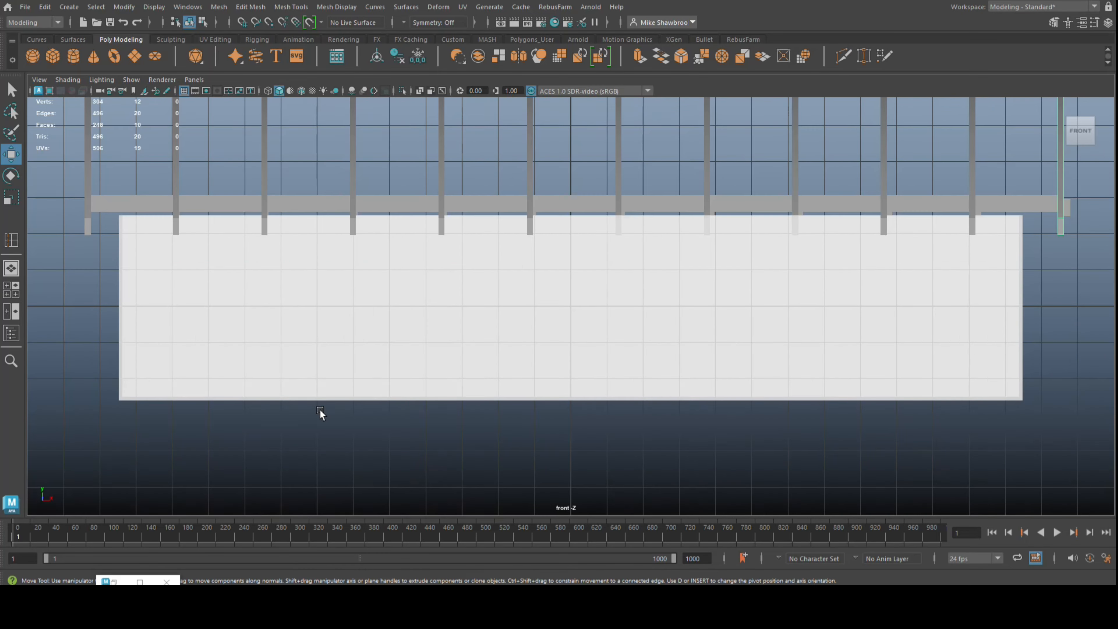
{"action": "key", "text": "4"}
{"action": "scroll", "coordinate": [403, 309], "scroll_direction": "down", "scroll_amount": 2}
{"action": "middle_click_drag", "start_coordinate": [376, 198], "coordinate": [582, 280], "text": "alt"}
{"action": "scroll", "coordinate": [581, 280], "scroll_direction": "up", "scroll_amount": 4}
{"action": "left_click", "coordinate": [410, 304]}
{"action": "scroll", "coordinate": [471, 223], "scroll_direction": "down", "scroll_amount": 2}
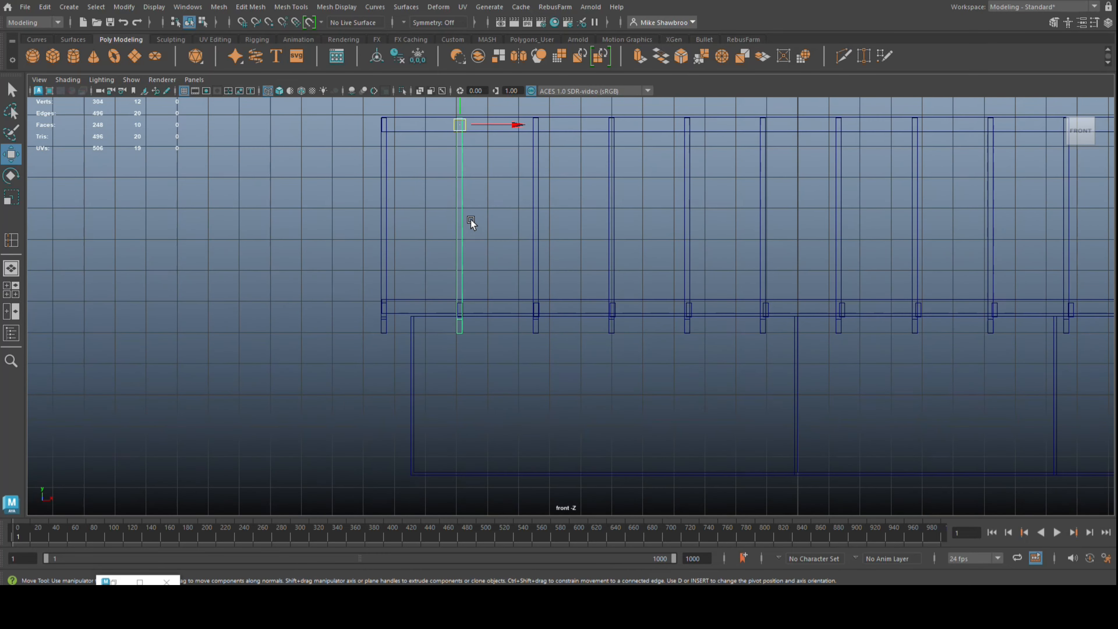
{"action": "left_click", "coordinate": [612, 233]}
{"action": "left_click_drag", "start_coordinate": [669, 125], "coordinate": [670, 125]}
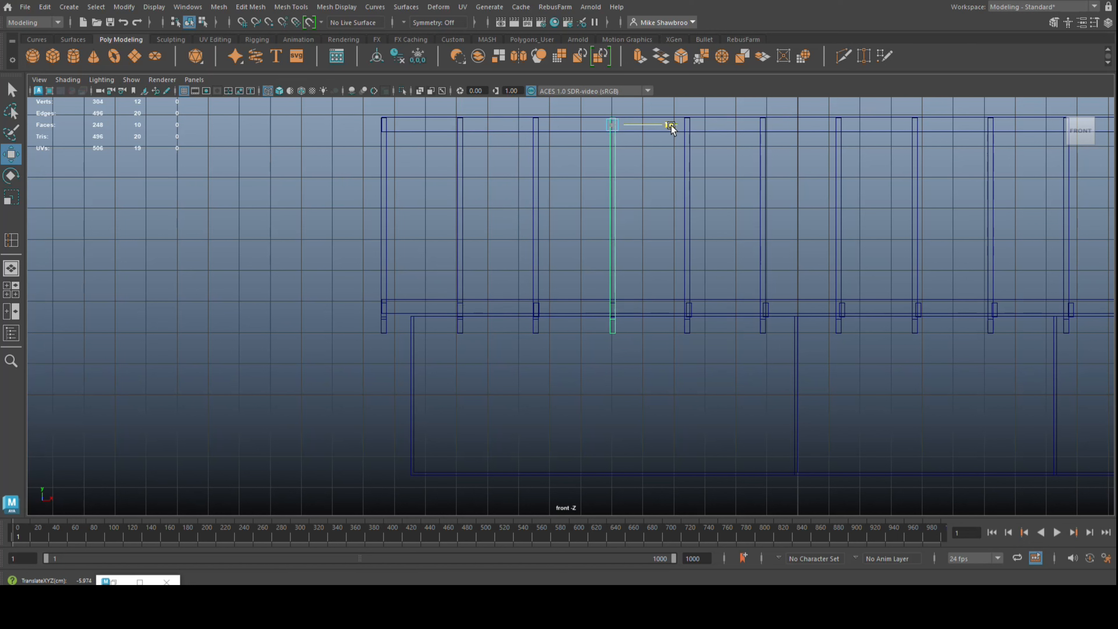
{"action": "left_click", "coordinate": [687, 211]}
{"action": "left_click_drag", "start_coordinate": [741, 126], "coordinate": [742, 126]}
{"action": "left_click", "coordinate": [763, 207]}
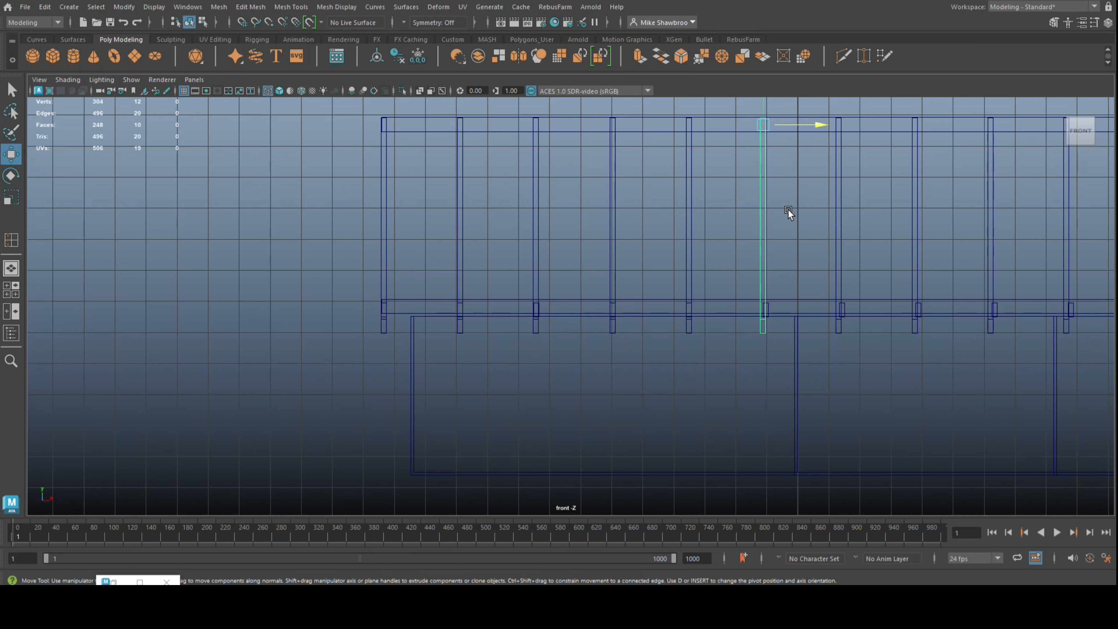
{"action": "left_click_drag", "start_coordinate": [819, 134], "coordinate": [821, 134]}
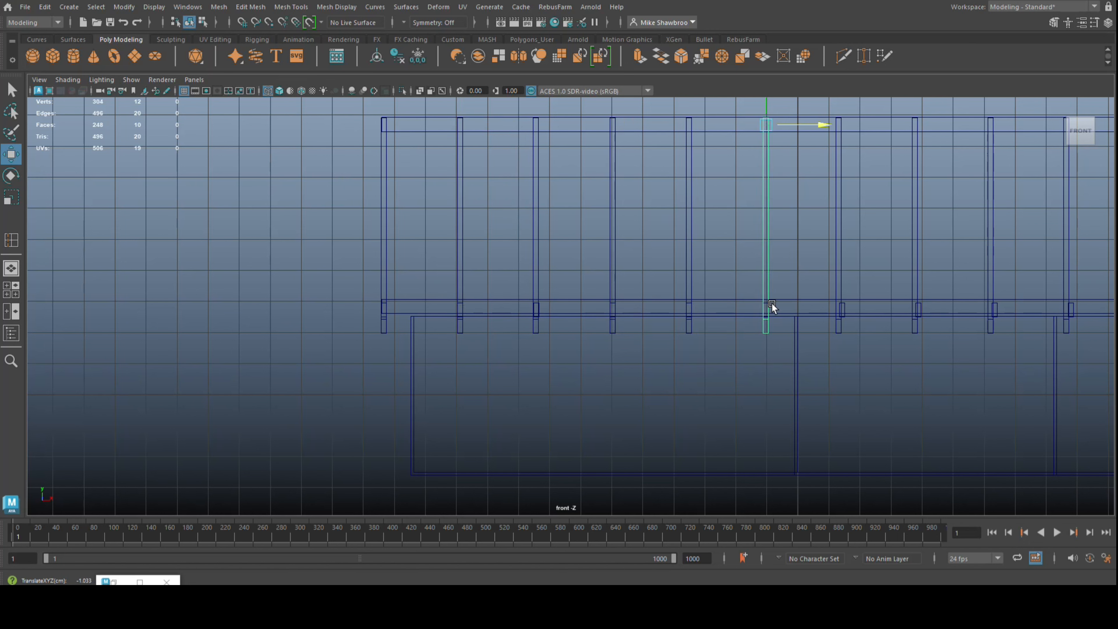
Align the remaining rafter pairs with their cross beams, up to the last pair at the far end of the ridge.
{"action": "left_click", "coordinate": [840, 281]}
{"action": "left_click_drag", "start_coordinate": [899, 125], "coordinate": [971, 127]}
{"action": "left_click", "coordinate": [915, 206]}
{"action": "left_click", "coordinate": [992, 210]}
{"action": "left_click_drag", "start_coordinate": [1041, 134], "coordinate": [1045, 136]}
{"action": "middle_click_drag", "start_coordinate": [776, 364], "coordinate": [238, 322], "text": "alt"}
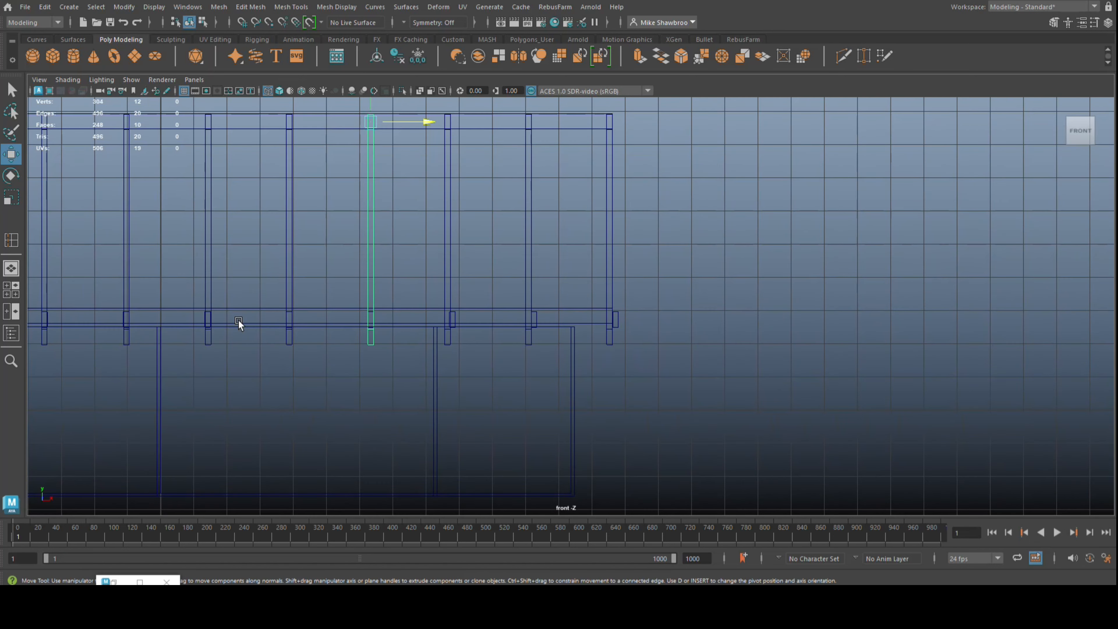
{"action": "left_click_drag", "start_coordinate": [499, 131], "coordinate": [505, 130]}
{"action": "left_click", "coordinate": [530, 228]}
{"action": "left_click_drag", "start_coordinate": [583, 127], "coordinate": [589, 126]}
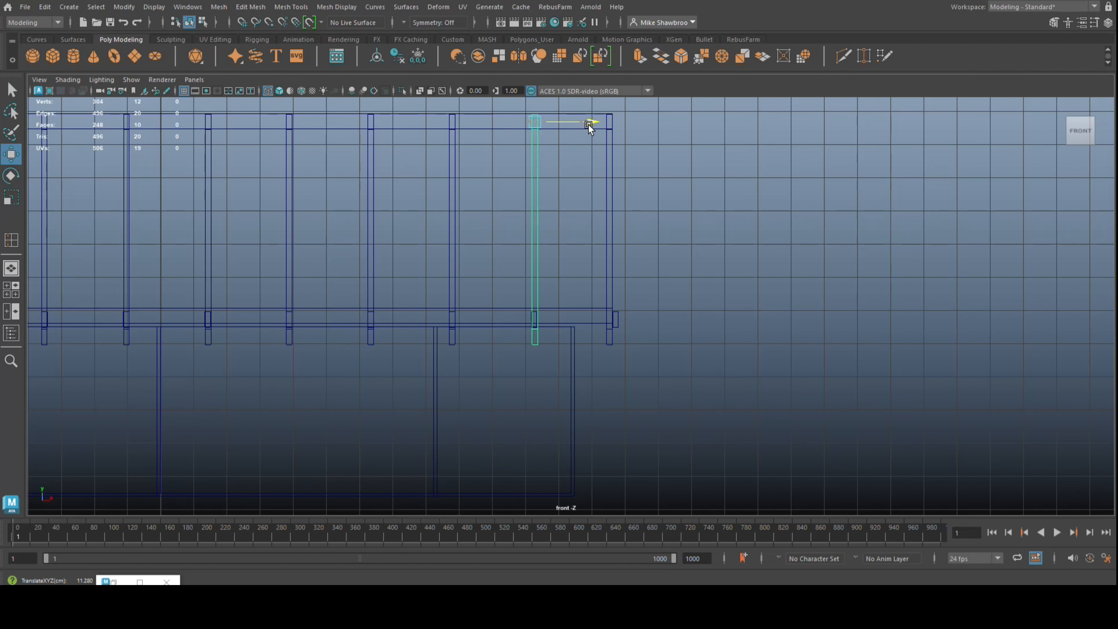
{"action": "left_click", "coordinate": [609, 231]}
{"action": "left_click_drag", "start_coordinate": [664, 128], "coordinate": [669, 132]}
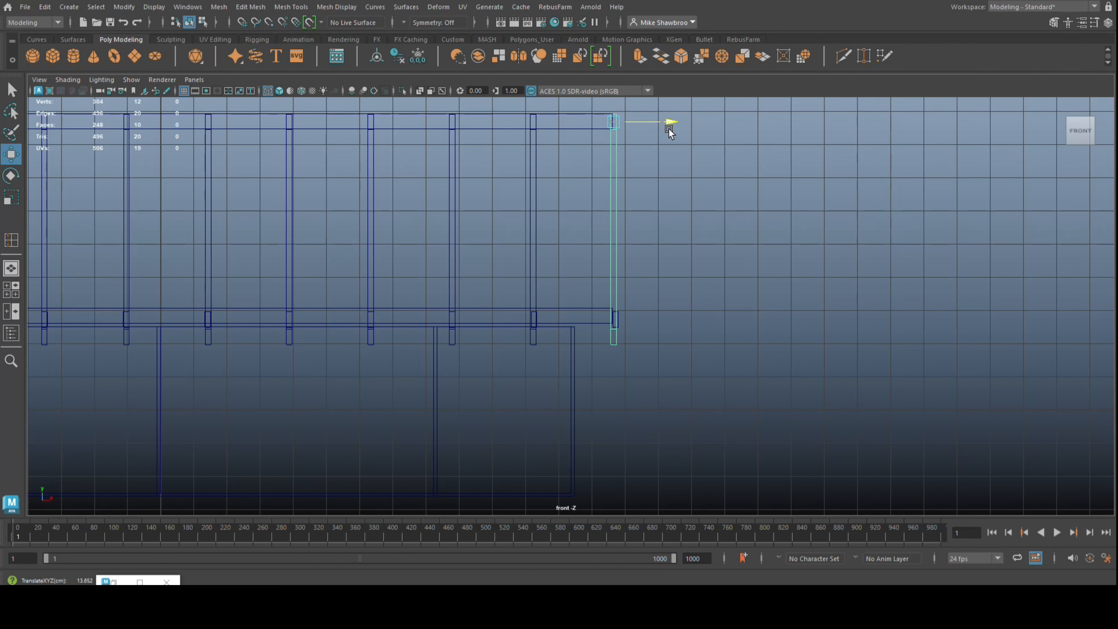
Delete the whole house with its roof framework and start a new empty scene.
{"action": "key", "text": "space"}
{"action": "key", "text": "space"}
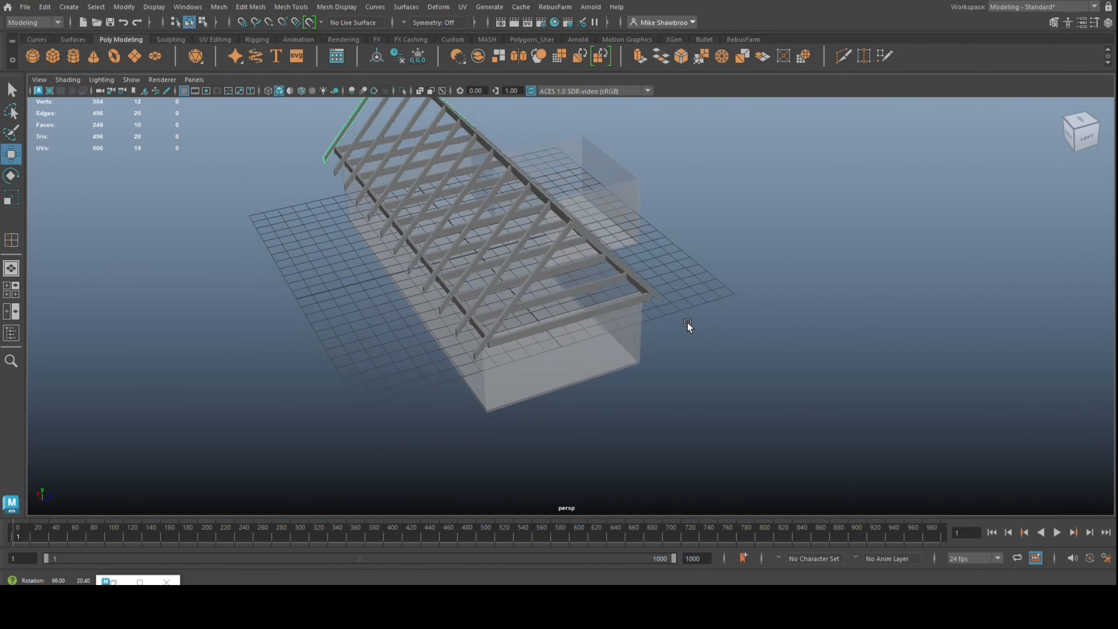
{"action": "left_click_drag", "start_coordinate": [687, 322], "coordinate": [667, 218], "text": "alt"}
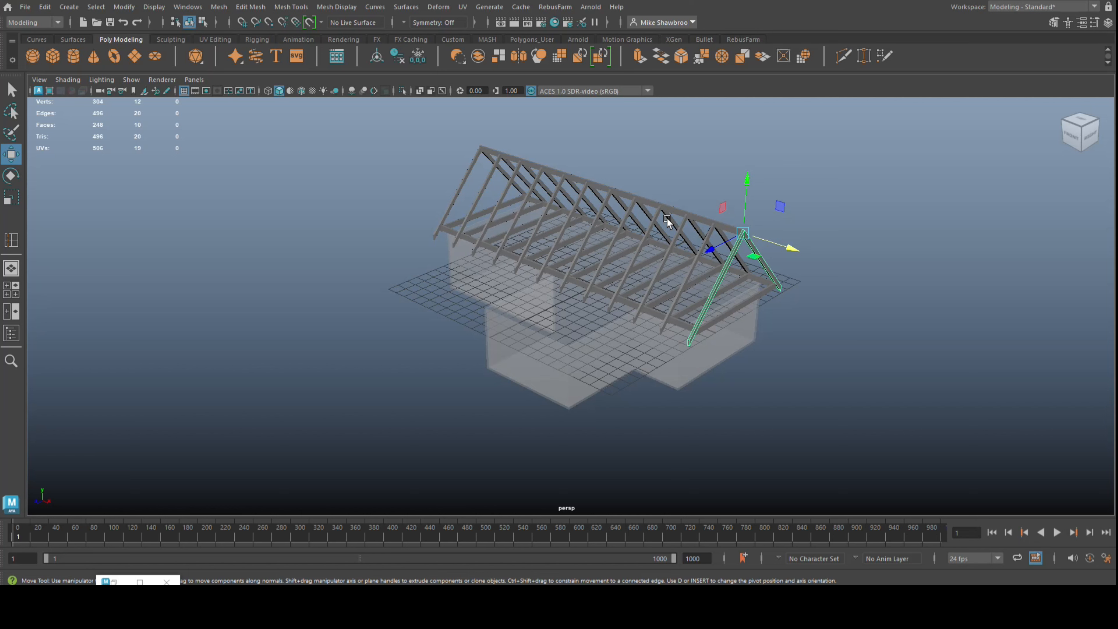
{"action": "left_click_drag", "start_coordinate": [370, 125], "coordinate": [896, 470]}
{"action": "key", "text": "Delete"}
{"action": "left_click", "coordinate": [25, 7]}
{"action": "left_click", "coordinate": [66, 31]}
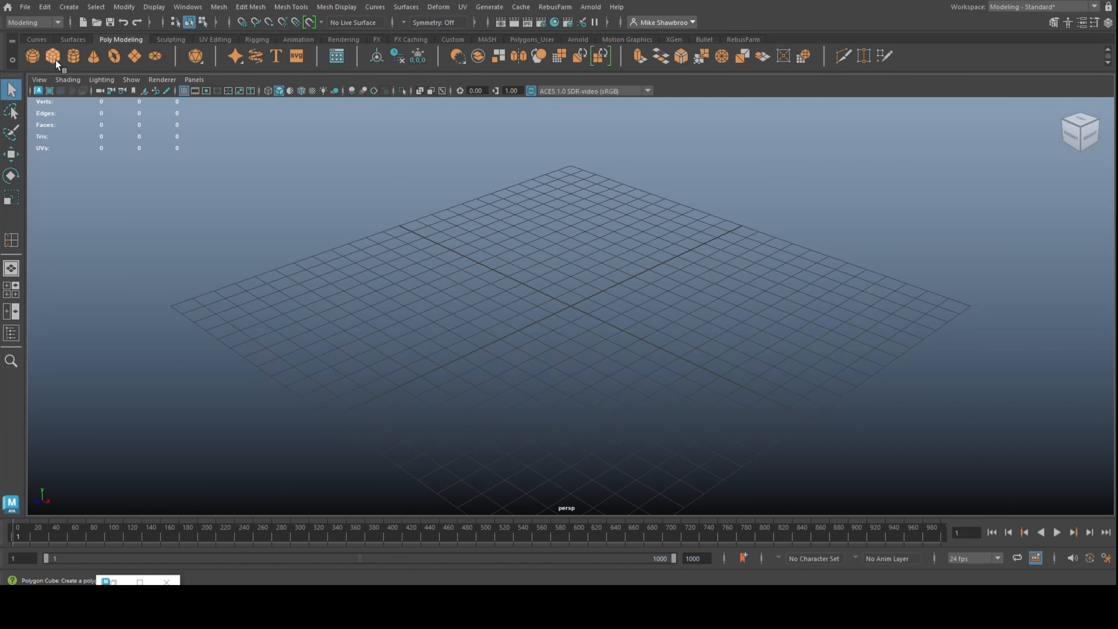
Create a polygon cube and scale it into a long, flat beam along the Z axis.
{"action": "key", "text": "r"}
{"action": "left_click_drag", "start_coordinate": [530, 324], "coordinate": [433, 371]}
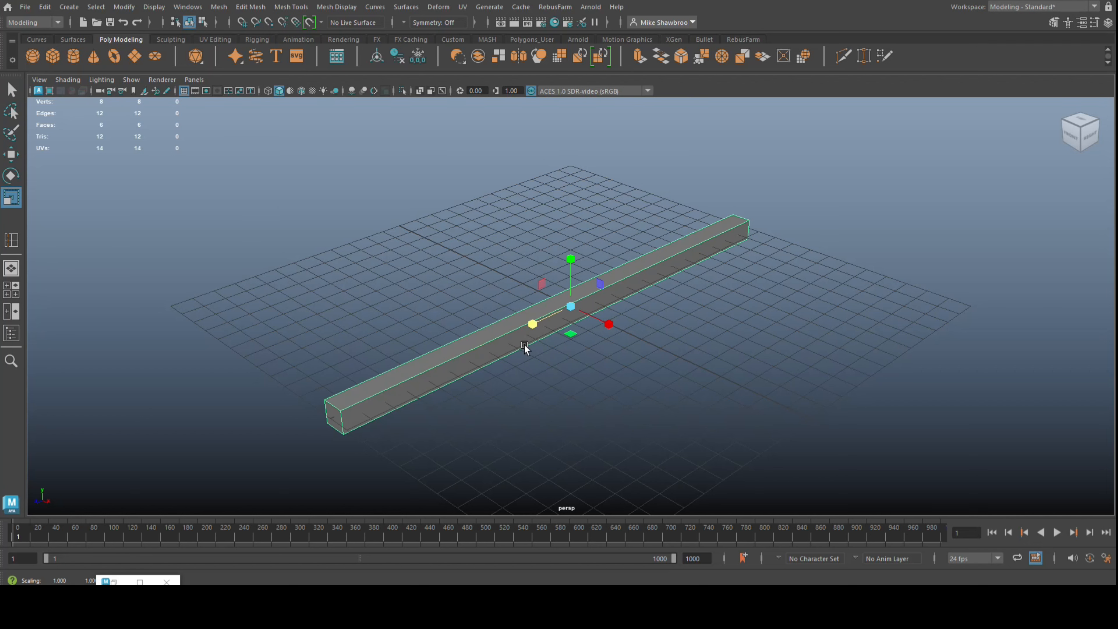
{"action": "left_click_drag", "start_coordinate": [570, 260], "coordinate": [623, 379]}
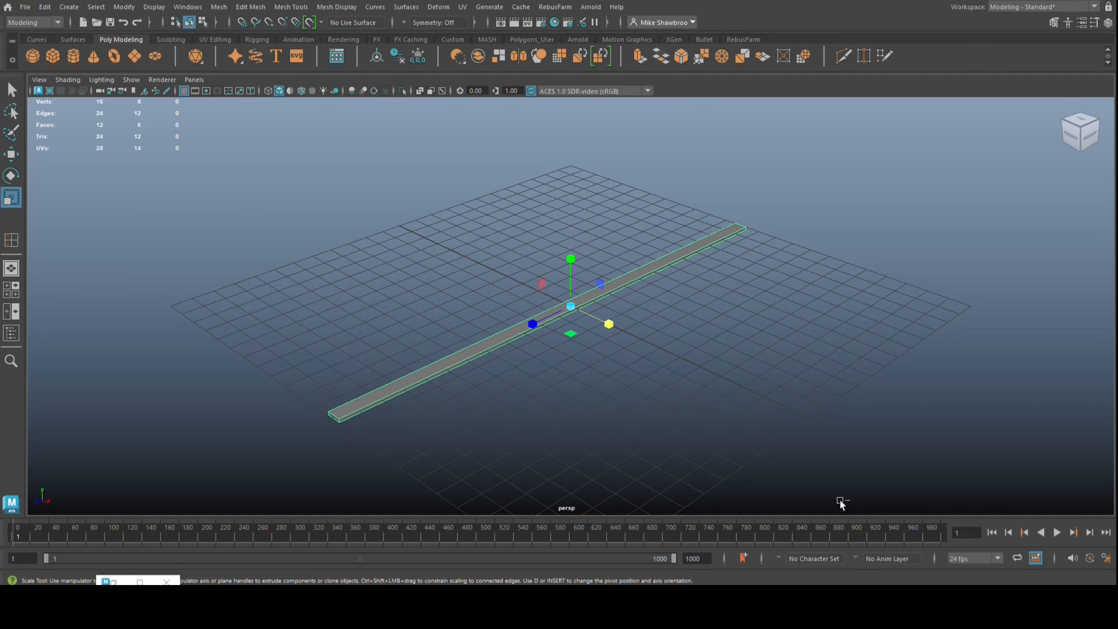
Move a duplicate of the beam away along the X axis and insert an edge loop across its middle.
{"action": "key", "text": "w"}
{"action": "left_click_drag", "start_coordinate": [609, 324], "coordinate": [775, 426]}
{"action": "left_click_drag", "start_coordinate": [771, 136], "coordinate": [758, 136]}
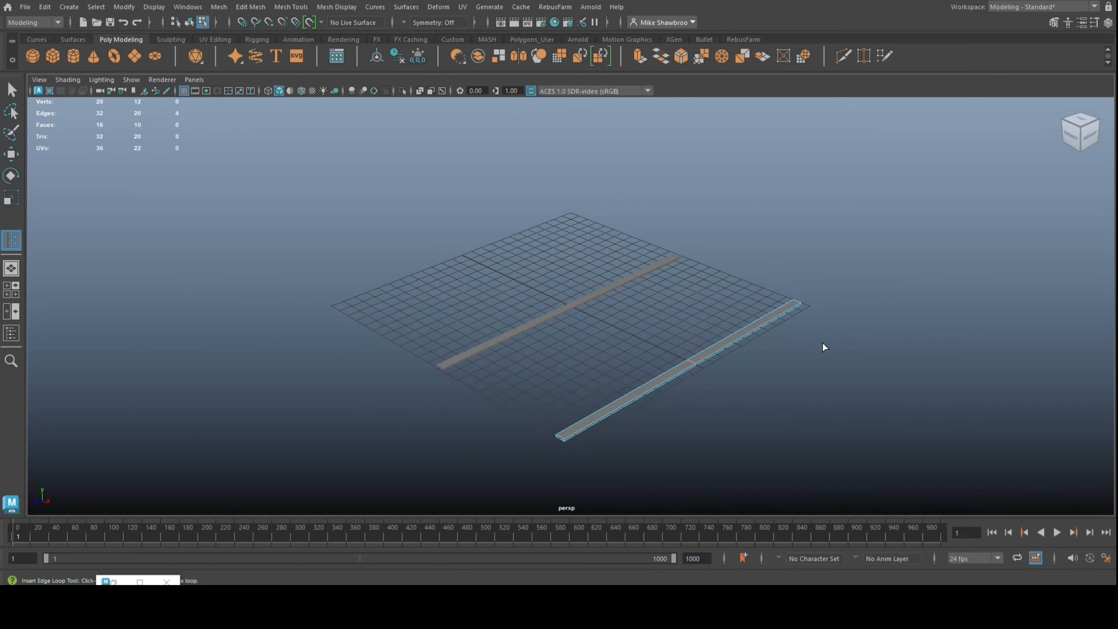
Pull the copy's end vertices back past the first beam and spread them apart to form two rafters meeting at an apex.
{"action": "right_click_drag", "start_coordinate": [829, 256], "coordinate": [855, 289]}
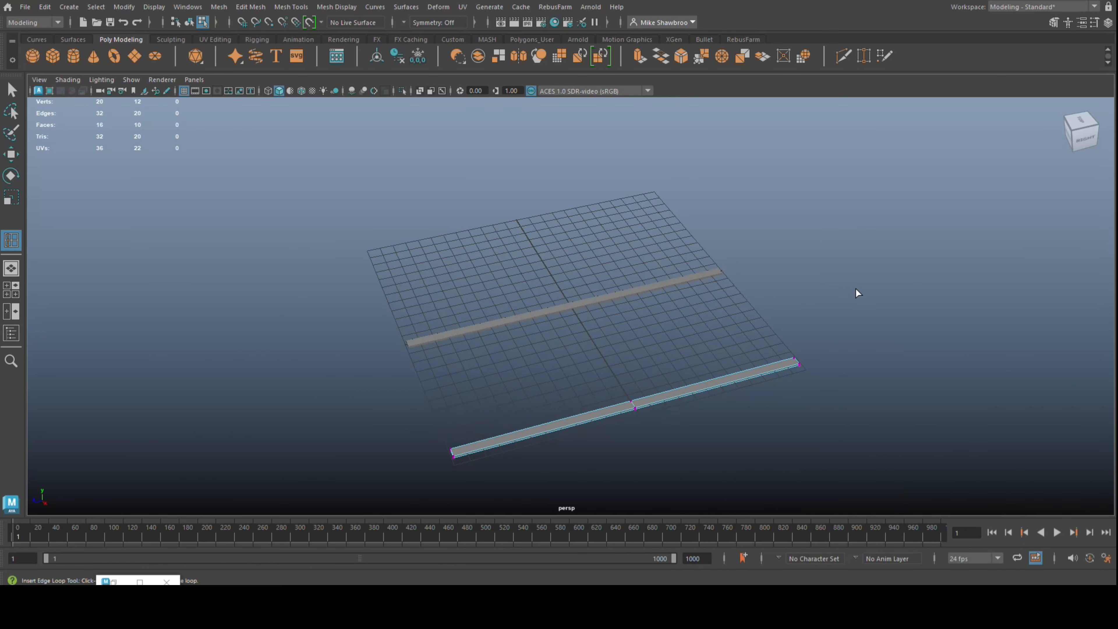
{"action": "left_click_drag", "start_coordinate": [795, 344], "coordinate": [810, 378], "text": "shift"}
{"action": "key", "text": "w"}
{"action": "left_click_drag", "start_coordinate": [658, 444], "coordinate": [578, 334]}
{"action": "key", "text": "r"}
{"action": "left_click_drag", "start_coordinate": [511, 305], "coordinate": [507, 307]}
{"action": "left_click_drag", "start_coordinate": [535, 370], "coordinate": [737, 396], "text": "alt"}
{"action": "right_click_drag", "start_coordinate": [737, 396], "coordinate": [753, 457], "text": "alt"}
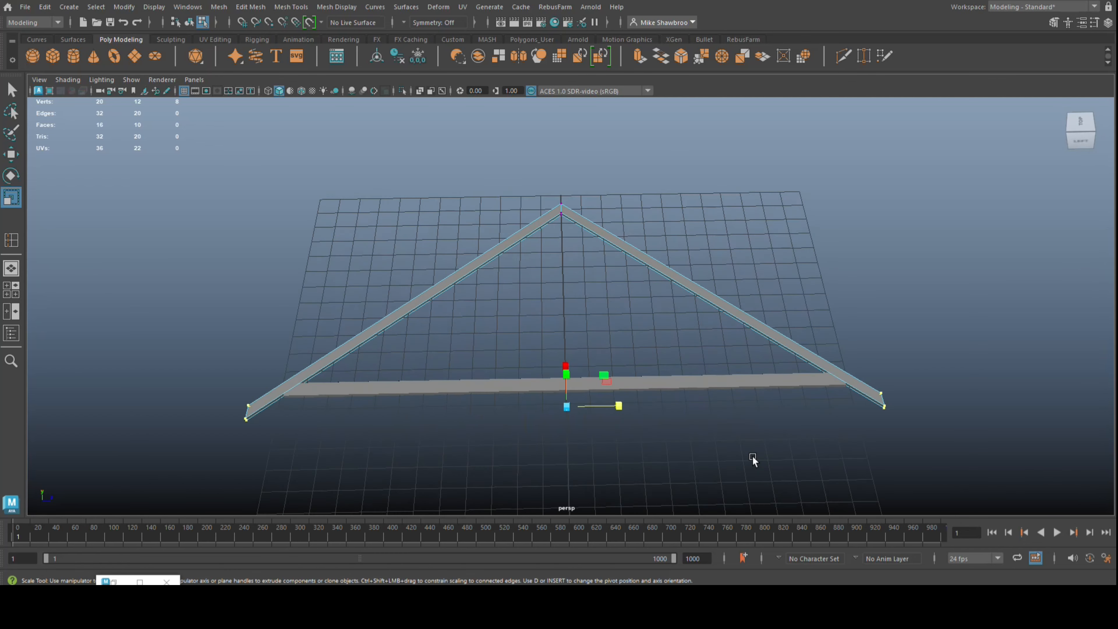
{"action": "middle_click_drag", "start_coordinate": [754, 456], "coordinate": [757, 356], "text": "alt"}
Select the rafters' end vertices again and scale them slightly wider along the Z axis.
{"action": "right_click_drag", "start_coordinate": [701, 291], "coordinate": [761, 240]}
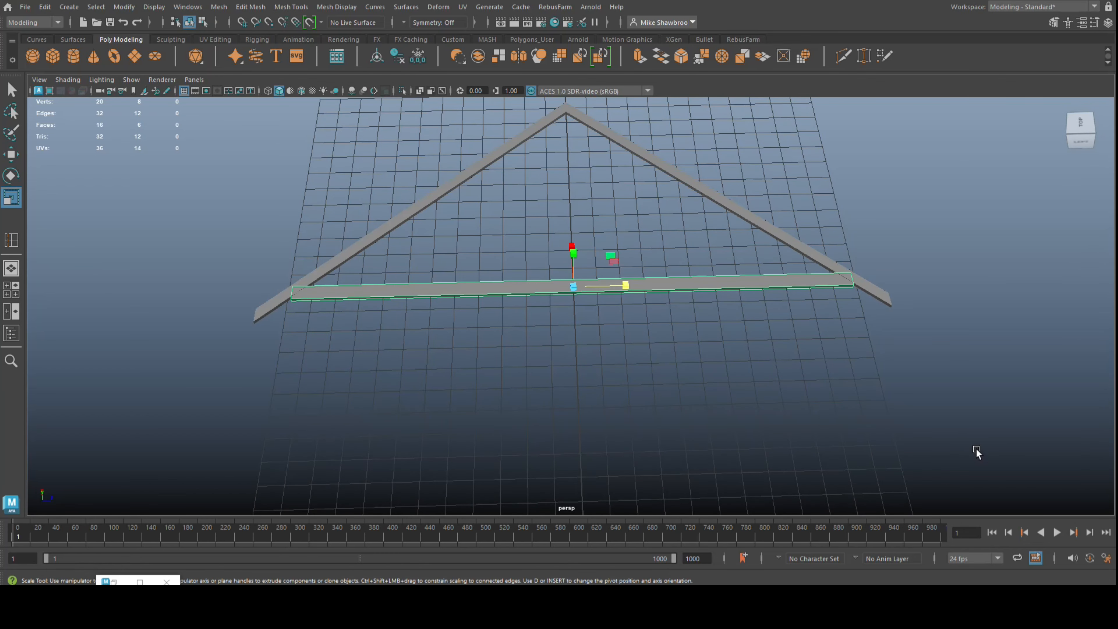
{"action": "left_click", "coordinate": [585, 391]}
{"action": "left_click_drag", "start_coordinate": [584, 395], "coordinate": [584, 443], "text": "alt"}
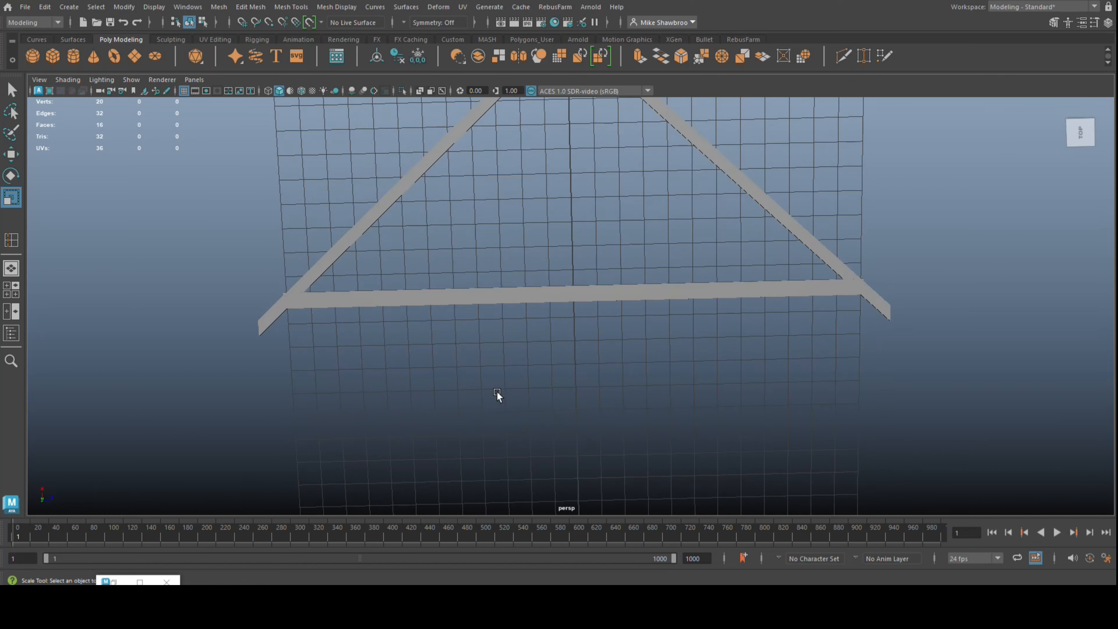
{"action": "left_click", "coordinate": [335, 267]}
{"action": "right_click_drag", "start_coordinate": [891, 227], "coordinate": [832, 227]}
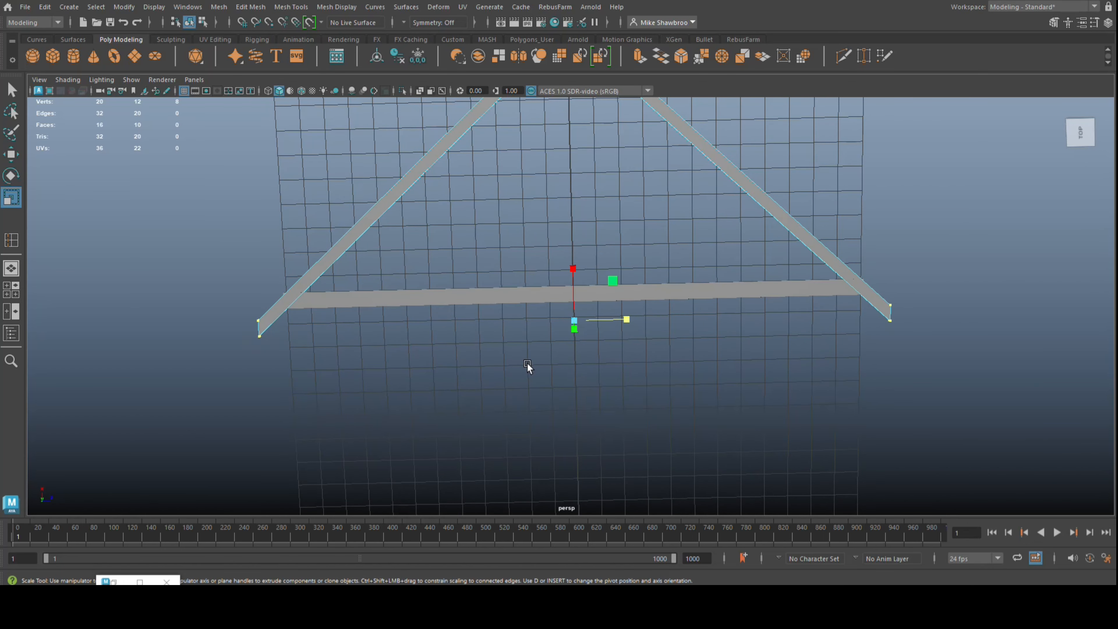
{"action": "left_click_drag", "start_coordinate": [629, 319], "coordinate": [631, 318]}
Duplicate the straight base beam and move the copy a short distance toward the rafter apex.
{"action": "left_click", "coordinate": [703, 291]}
{"action": "scroll", "coordinate": [705, 361], "scroll_direction": "down", "scroll_amount": 5}
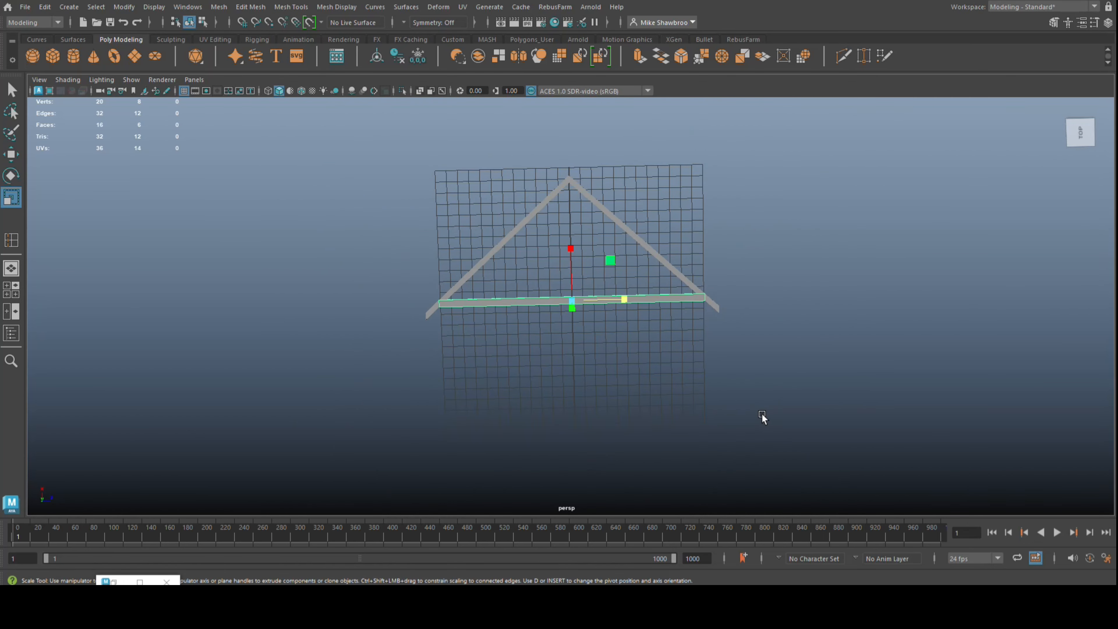
{"action": "key", "text": "w"}
{"action": "left_click_drag", "start_coordinate": [572, 250], "coordinate": [573, 240]}
{"action": "scroll", "coordinate": [634, 403], "scroll_direction": "up", "scroll_amount": 6}
{"action": "left_click", "coordinate": [645, 235]}
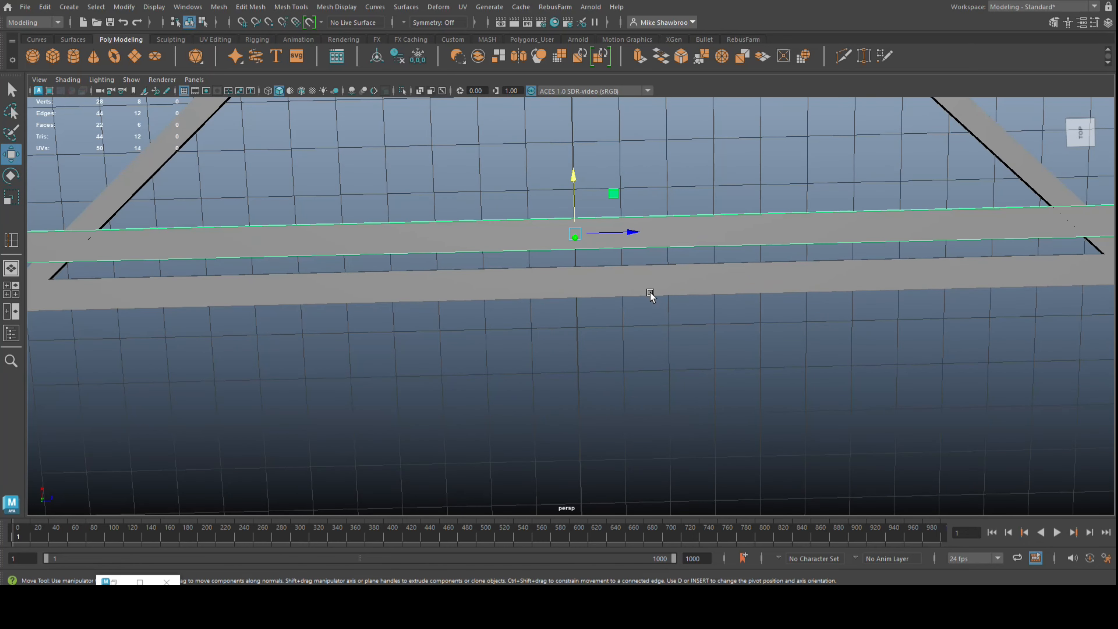
Insert an edge loop across the middle of the copied base beam.
{"action": "double_click", "coordinate": [11, 240]}
{"action": "left_click_drag", "start_coordinate": [534, 139], "coordinate": [882, 160]}
{"action": "left_click", "coordinate": [1030, 150]}
{"action": "left_click", "coordinate": [528, 219]}
In the top view, move the copy's middle vertices back onto the centre of the base beam.
{"action": "left_click", "coordinate": [16, 290]}
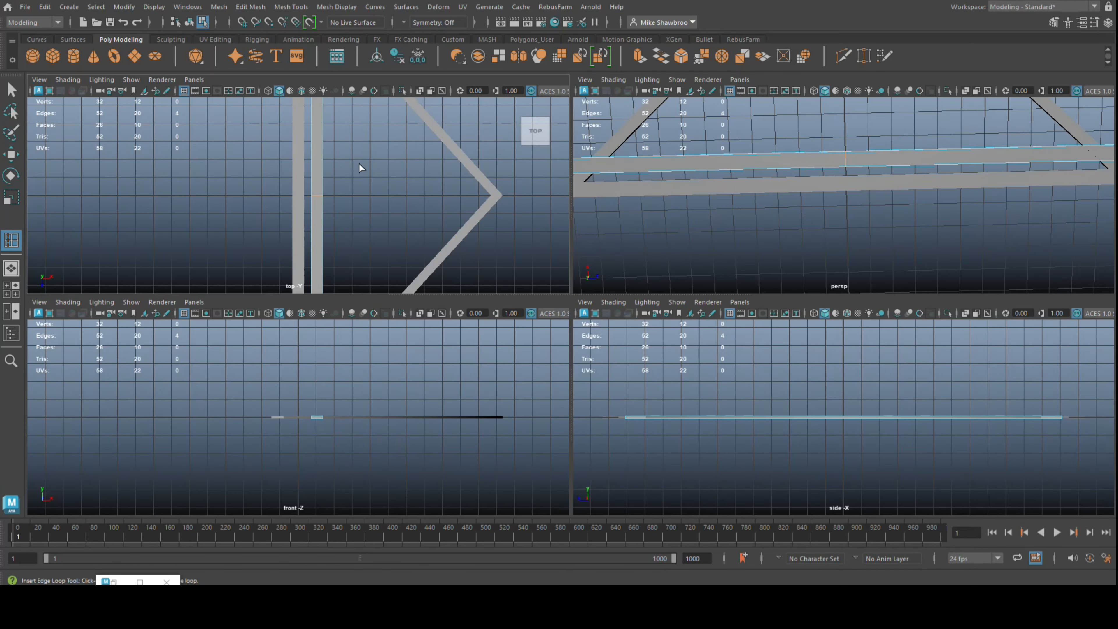
{"action": "key", "text": "space"}
{"action": "key", "text": "q"}
{"action": "right_click_drag", "start_coordinate": [632, 282], "coordinate": [576, 282]}
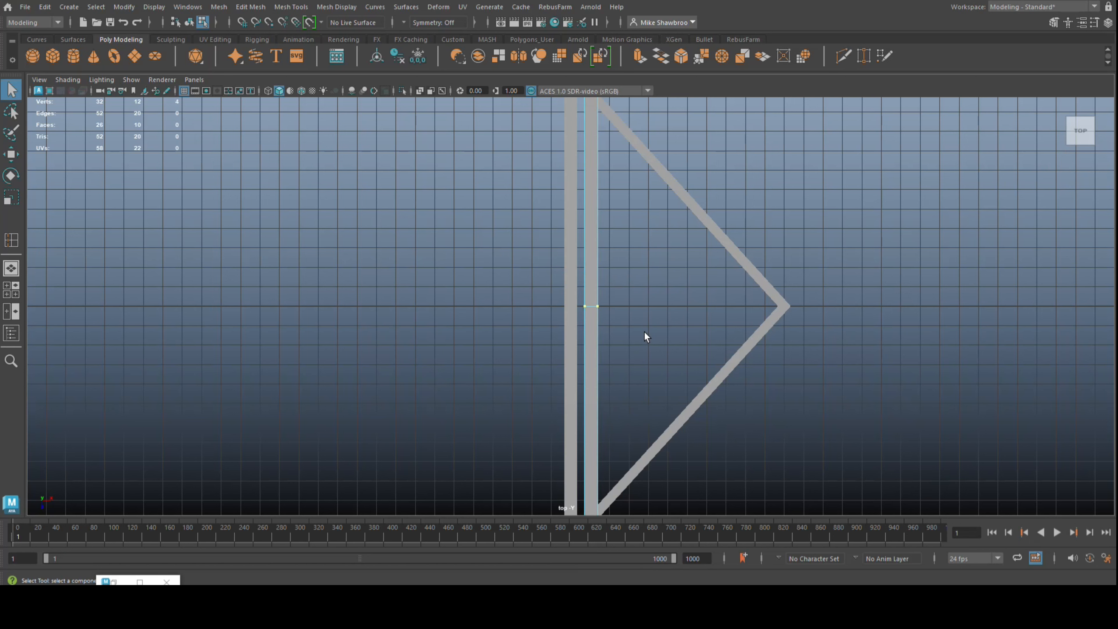
{"action": "left_click_drag", "start_coordinate": [645, 335], "coordinate": [572, 286]}
{"action": "key", "text": "w"}
{"action": "left_click_drag", "start_coordinate": [642, 307], "coordinate": [622, 307]}
Move the copy's end vertices toward the apex and scale them inward to meet the rafters midway, forming a V-shaped brace.
{"action": "scroll", "coordinate": [626, 321], "scroll_direction": "down", "scroll_amount": 3}
{"action": "scroll", "coordinate": [626, 320], "scroll_direction": "down", "scroll_amount": 1}
{"action": "left_click_drag", "start_coordinate": [616, 161], "coordinate": [550, 196]}
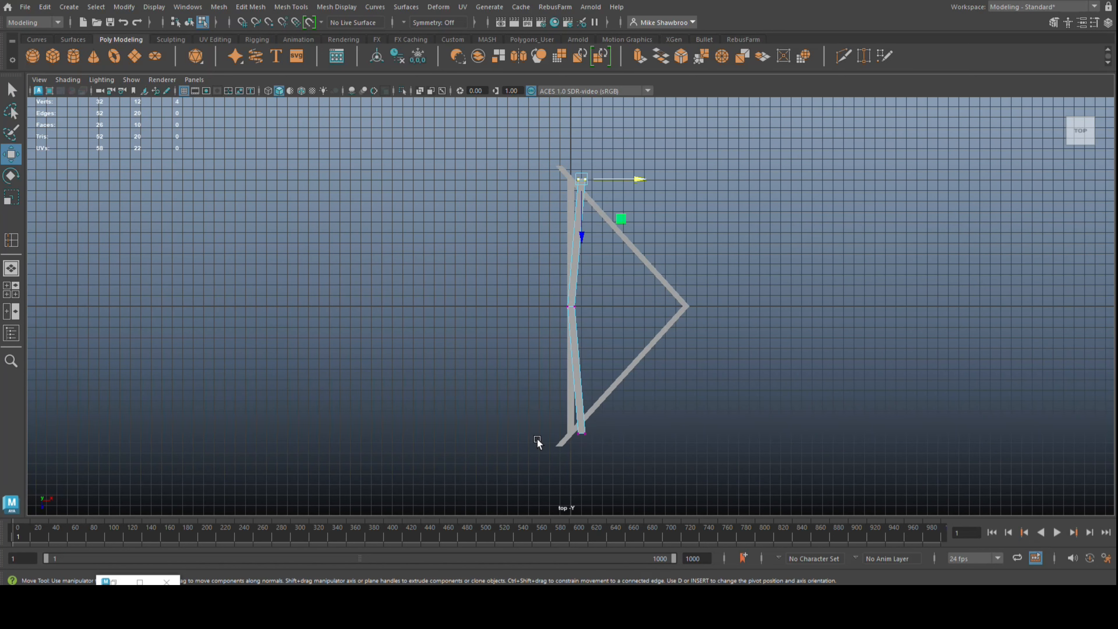
{"action": "left_click_drag", "start_coordinate": [539, 444], "coordinate": [616, 413], "text": "shift"}
{"action": "left_click_drag", "start_coordinate": [638, 307], "coordinate": [759, 318]}
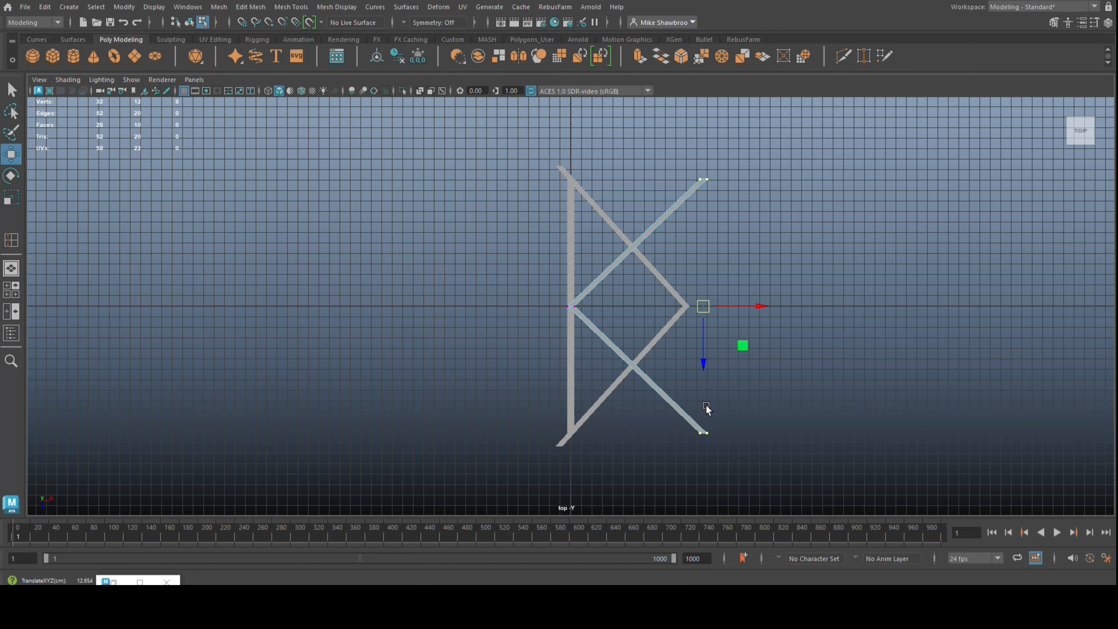
{"action": "key", "text": "r"}
{"action": "left_click_drag", "start_coordinate": [703, 365], "coordinate": [689, 307]}
{"action": "key", "text": "w"}
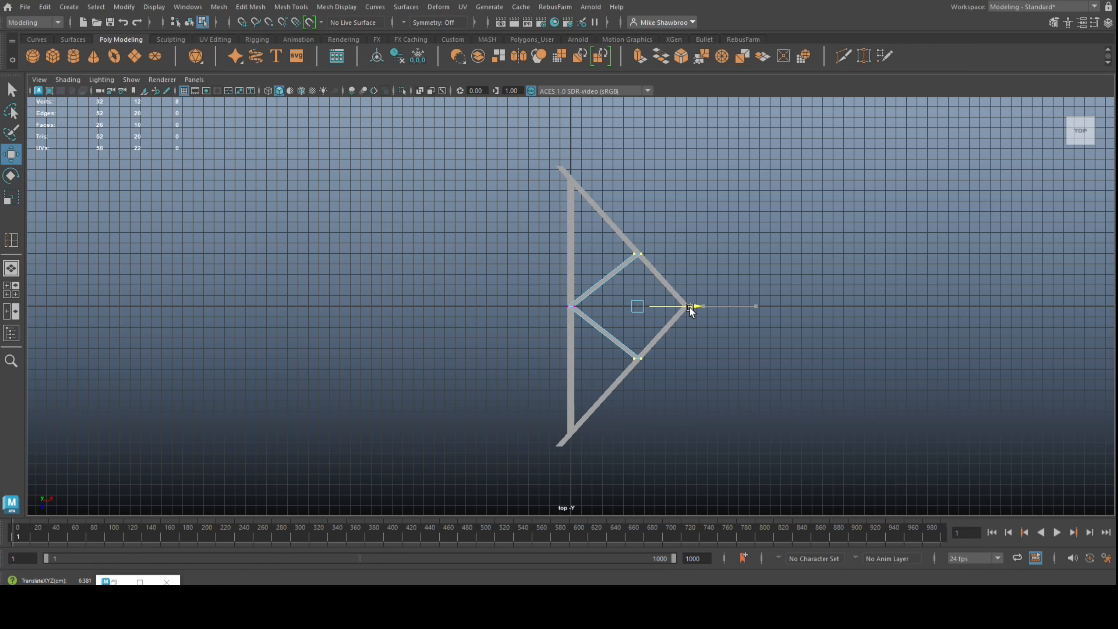
Combine the base beam, rafters and V brace into one truss mesh and rotate it upright.
{"action": "key", "text": "space"}
{"action": "key", "text": "space"}
{"action": "scroll", "coordinate": [885, 209], "scroll_direction": "down", "scroll_amount": 8}
{"action": "left_click_drag", "start_coordinate": [836, 246], "coordinate": [629, 195], "text": "alt"}
{"action": "right_click_drag", "start_coordinate": [629, 195], "coordinate": [673, 181]}
{"action": "left_click", "coordinate": [219, 7]}
{"action": "left_click", "coordinate": [227, 45]}
{"action": "key", "text": "e"}
{"action": "left_click_drag", "start_coordinate": [546, 254], "coordinate": [571, 350]}
{"action": "key", "text": "w"}
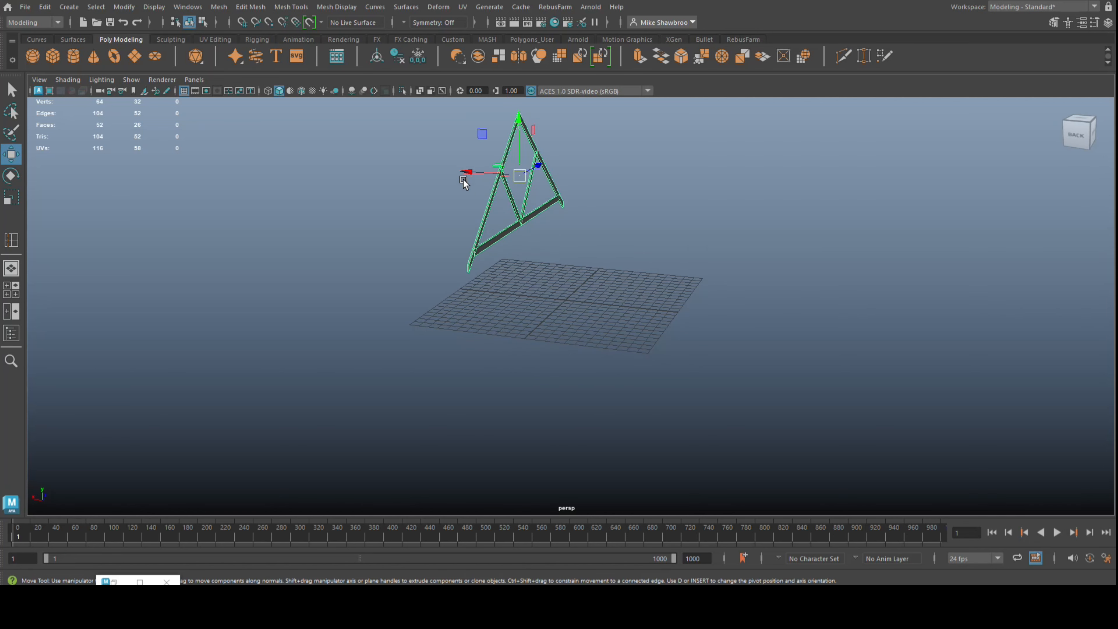
Duplicate the truss along the X axis and repeat the offset copy seven more times to form an evenly spaced row.
{"action": "key", "text": "ctrl+d"}
{"action": "left_click_drag", "start_coordinate": [463, 179], "coordinate": [849, 299]}
{"action": "scroll", "coordinate": [526, 381], "scroll_direction": "down", "scroll_amount": 5}
{"action": "key", "text": "shift+d"}
{"action": "key", "text": "shift+d"}
{"action": "key", "text": "shift+d"}
{"action": "key", "text": "shift+d"}
{"action": "key", "text": "shift+d"}
{"action": "key", "text": "shift+d"}
{"action": "key", "text": "shift+d"}
Combine all the trusses into one mesh and centre it on the grid origin in the top view with grid snapping.
{"action": "left_click", "coordinate": [219, 7]}
{"action": "left_click", "coordinate": [227, 47]}
{"action": "left_click", "coordinate": [12, 291]}
{"action": "key", "text": "space"}
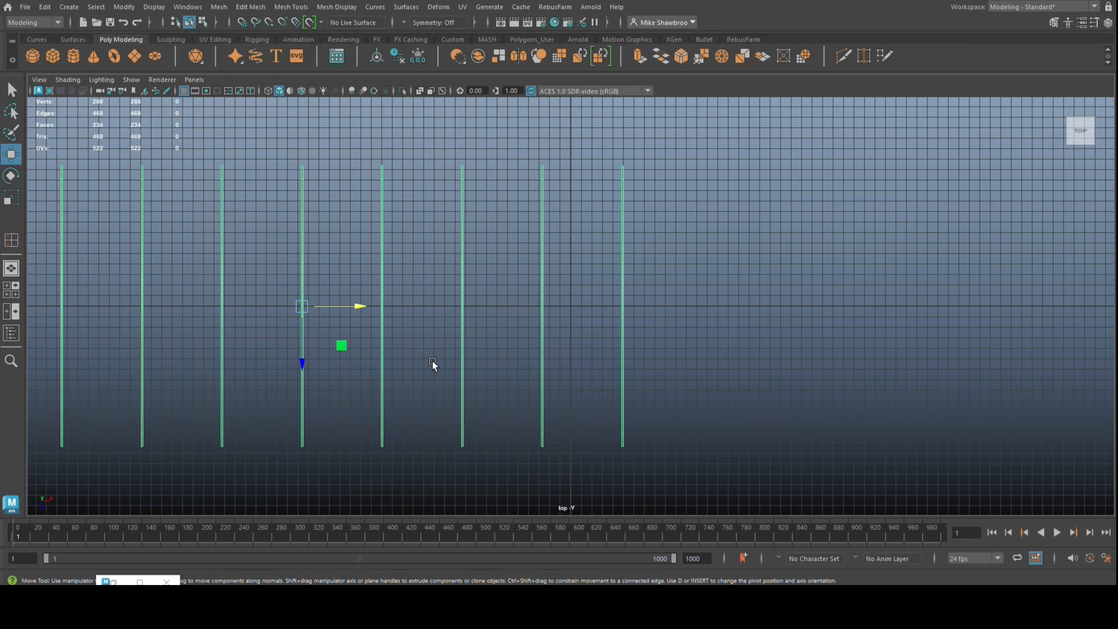
{"action": "key", "text": "x"}
{"action": "left_click_drag", "start_coordinate": [321, 306], "coordinate": [577, 325]}
{"action": "left_click", "coordinate": [12, 290]}
{"action": "key", "text": "space"}
{"action": "left_click_drag", "start_coordinate": [768, 283], "coordinate": [748, 323], "text": "alt"}
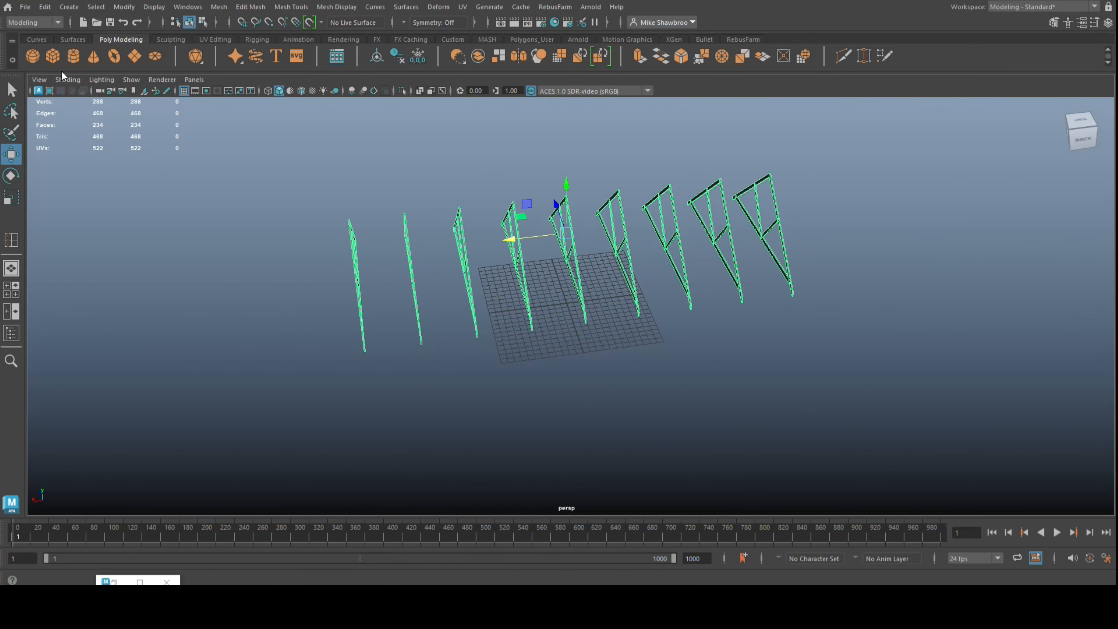
Create a cube, stretch it along X into a beam spanning all the trusses, and raise it to their apexes as a ridge beam.
{"action": "left_click", "coordinate": [53, 56]}
{"action": "key", "text": "r"}
{"action": "left_click_drag", "start_coordinate": [514, 309], "coordinate": [227, 337]}
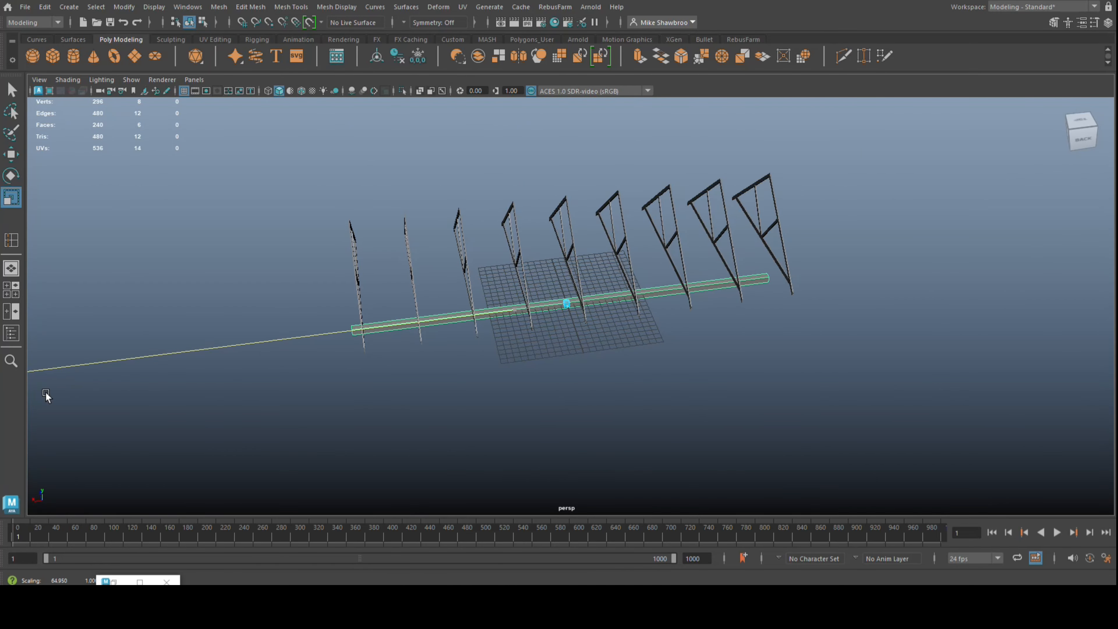
{"action": "left_click_drag", "start_coordinate": [556, 279], "coordinate": [562, 292]}
{"action": "left_click_drag", "start_coordinate": [568, 388], "coordinate": [687, 361], "text": "alt"}
{"action": "key", "text": "w"}
{"action": "left_click_drag", "start_coordinate": [569, 250], "coordinate": [539, 25]}
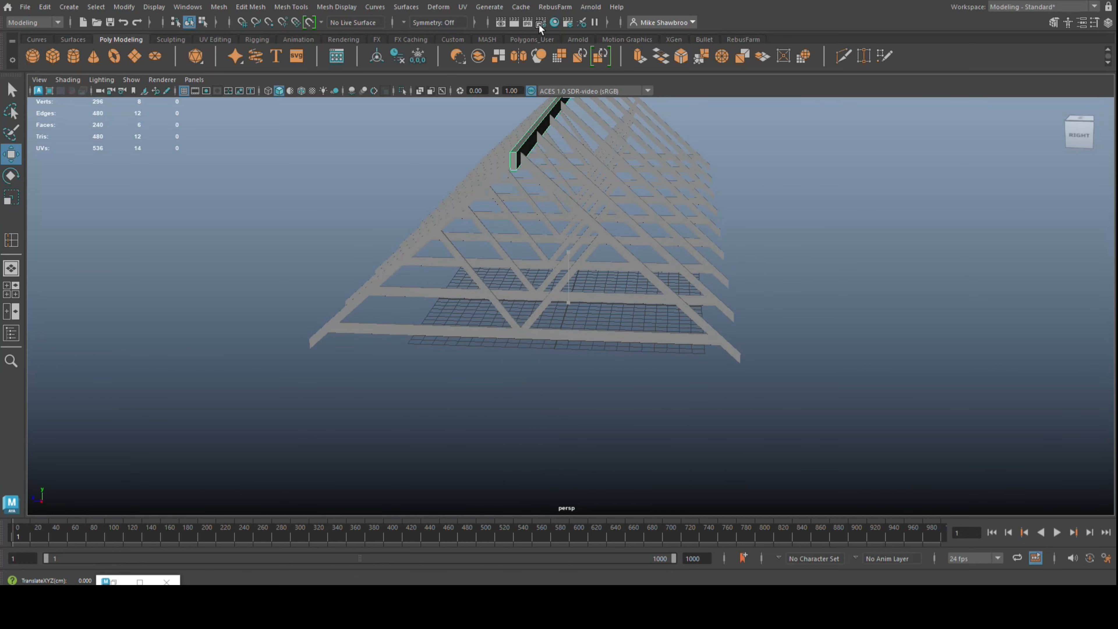
{"action": "key", "text": "f"}
{"action": "left_click_drag", "start_coordinate": [552, 201], "coordinate": [585, 290], "text": "alt"}
{"action": "key", "text": "r"}
{"action": "key", "text": "w"}
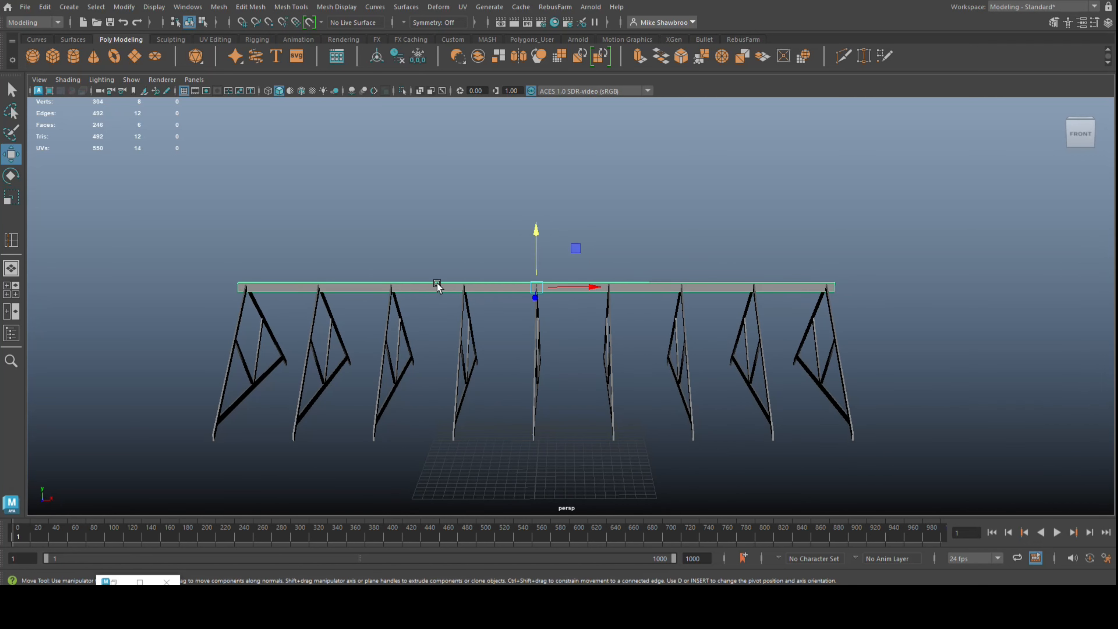
Duplicate the ridge beam down to the eaves and place one copy beneath each end of the trusses' base beams.
{"action": "left_click_drag", "start_coordinate": [536, 260], "coordinate": [396, 392]}
{"action": "left_click", "coordinate": [16, 289]}
{"action": "key", "text": "space"}
{"action": "key", "text": "f"}
{"action": "scroll", "coordinate": [483, 341], "scroll_direction": "down", "scroll_amount": 10}
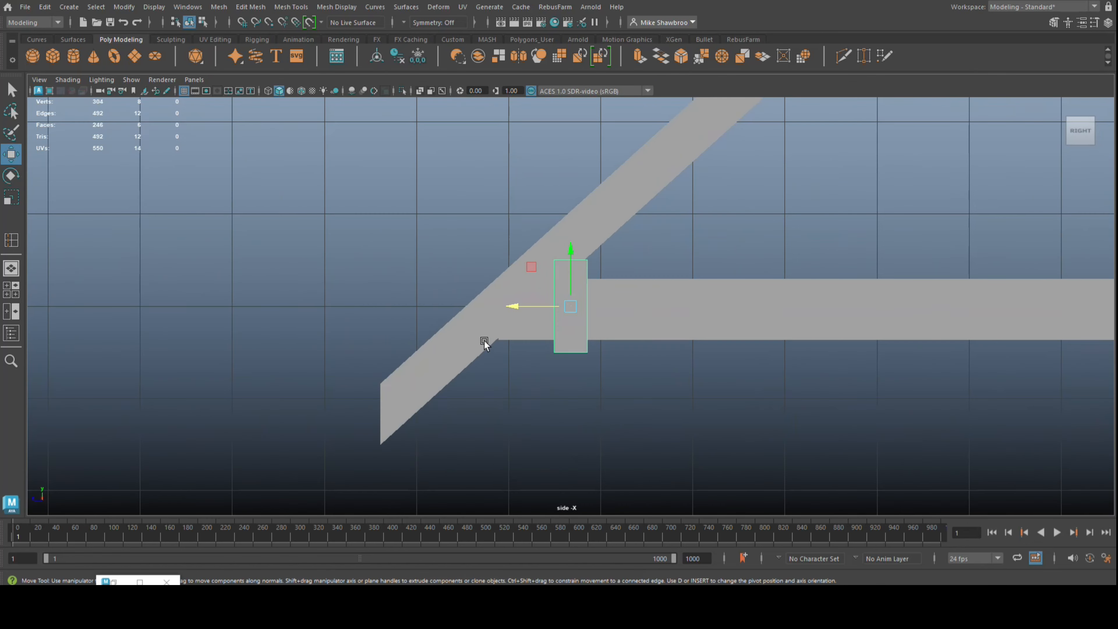
{"action": "left_click_drag", "start_coordinate": [511, 387], "coordinate": [454, 390]}
{"action": "scroll", "coordinate": [381, 421], "scroll_direction": "down", "scroll_amount": 5}
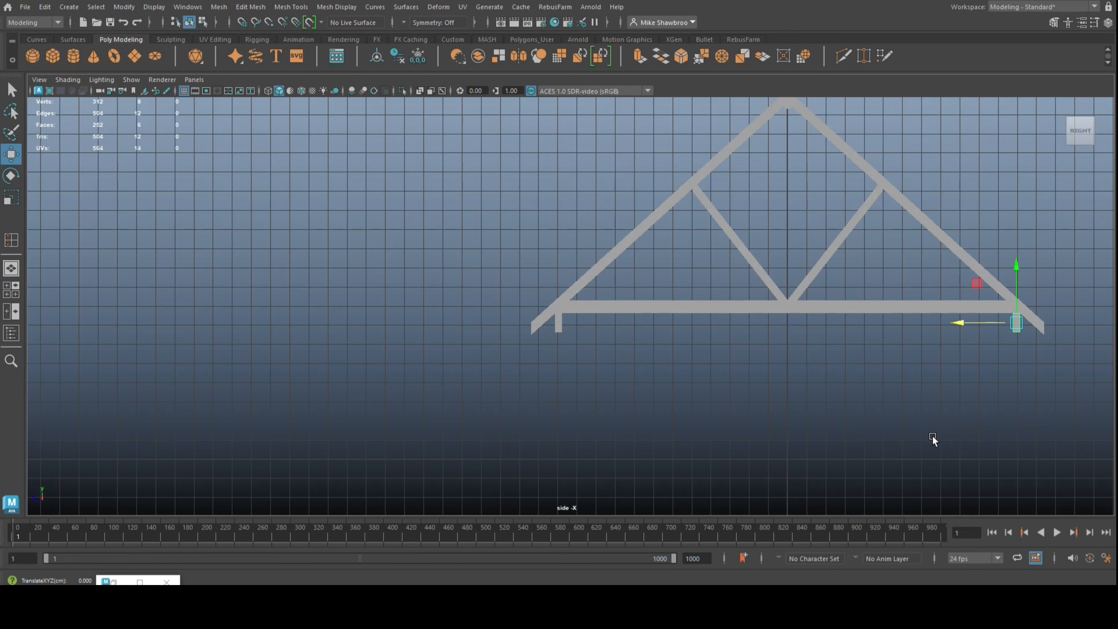
Duplicate the ridge beam and move the copy in the side view to just below where the front rafters meet their braces.
{"action": "key", "text": "f"}
{"action": "left_click", "coordinate": [11, 289]}
{"action": "key", "text": "space"}
{"action": "left_click_drag", "start_coordinate": [851, 257], "coordinate": [606, 270], "text": "alt"}
{"action": "left_click_drag", "start_coordinate": [661, 302], "coordinate": [614, 368], "text": "alt"}
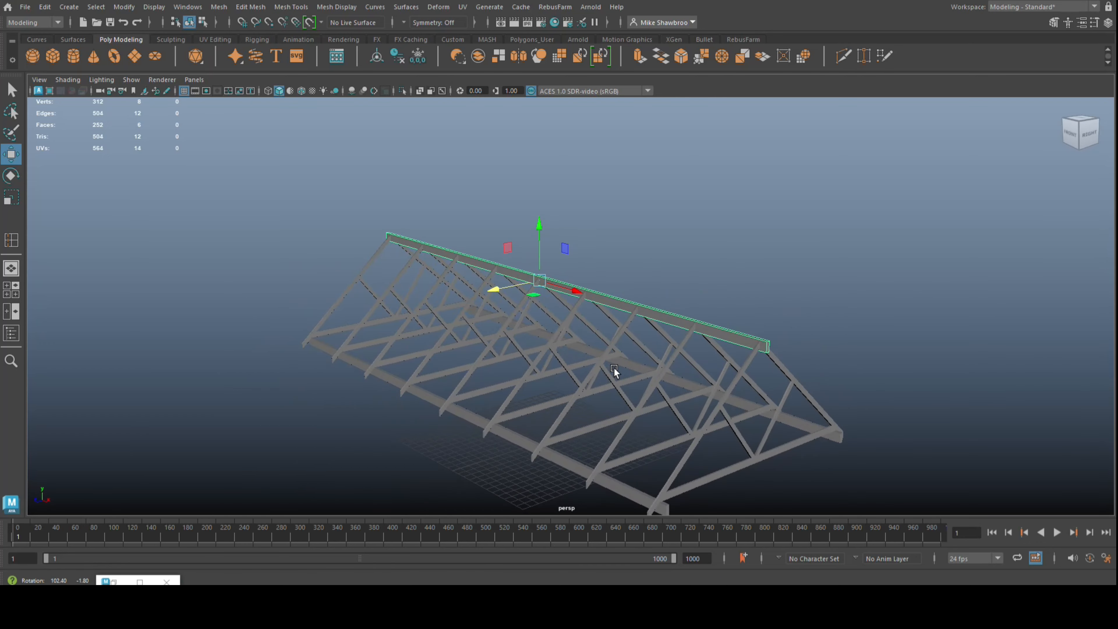
{"action": "key", "text": "ctrl+d"}
{"action": "left_click", "coordinate": [11, 289]}
{"action": "left_click_drag", "start_coordinate": [536, 228], "coordinate": [570, 269]}
{"action": "key", "text": "space"}
{"action": "key", "text": "f"}
{"action": "scroll", "coordinate": [639, 414], "scroll_direction": "down", "scroll_amount": 10}
{"action": "left_click_drag", "start_coordinate": [506, 325], "coordinate": [335, 347]}
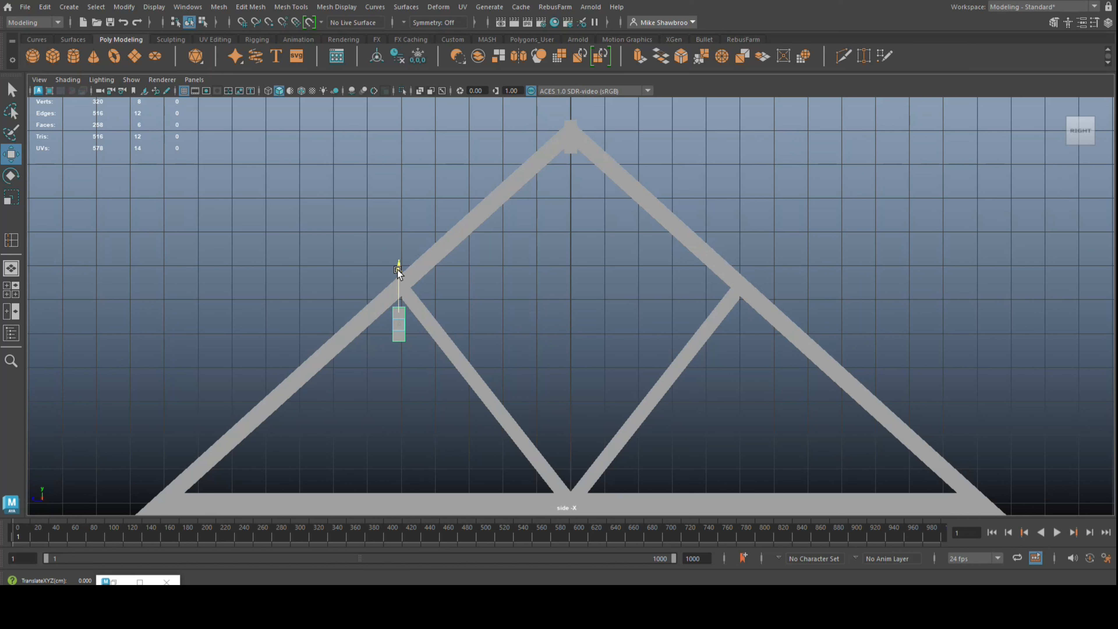
{"action": "left_click_drag", "start_coordinate": [398, 269], "coordinate": [401, 259]}
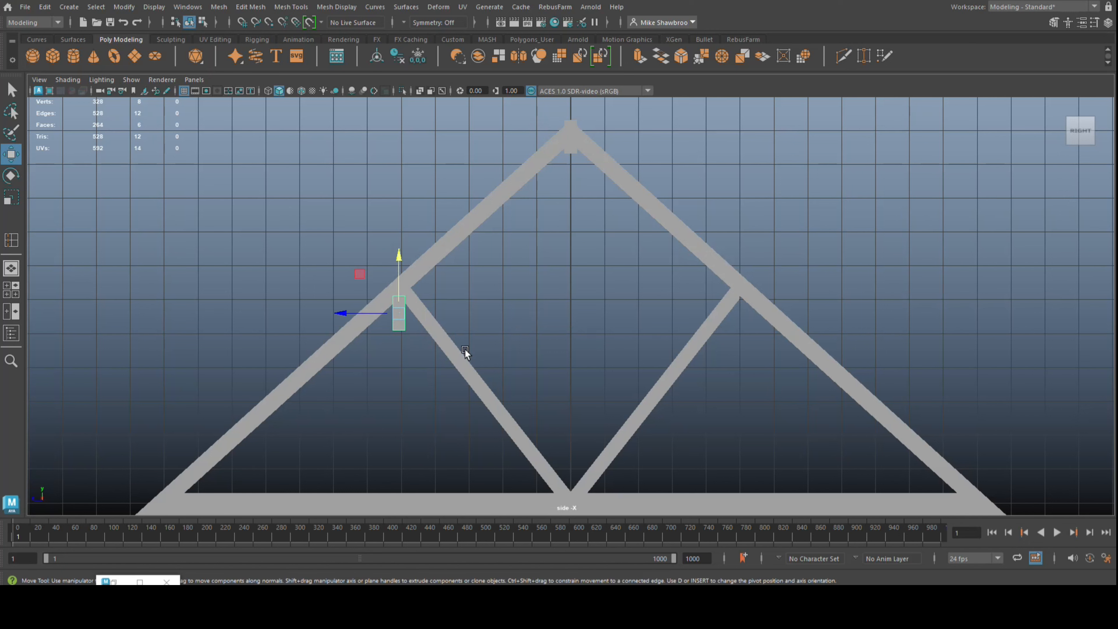
{"action": "key", "text": "ctrl+z"}
Rotate the copied beam to the front rafter's slope and seat it against the rafter's underside beside the brace.
{"action": "key", "text": "e"}
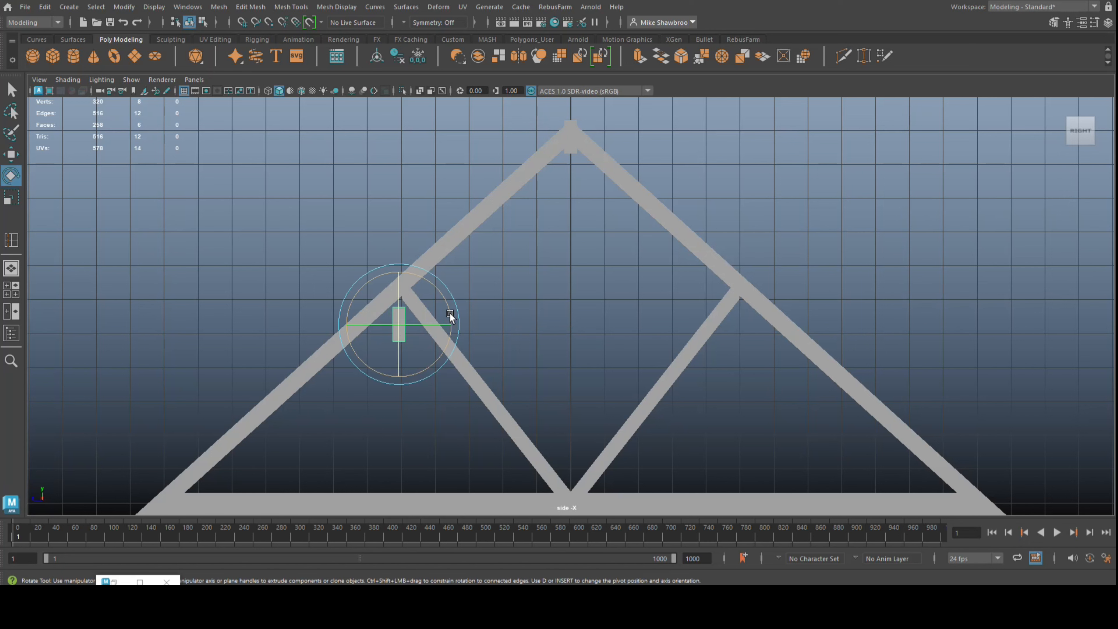
{"action": "left_click_drag", "start_coordinate": [437, 277], "coordinate": [412, 278]}
{"action": "left_click", "coordinate": [424, 294]}
{"action": "left_click", "coordinate": [403, 323]}
{"action": "key", "text": "w"}
Duplicate this purlin to the opposite rafter, rotate it to the mirrored slope, and seat it against the rafter's underside.
{"action": "left_click_drag", "start_coordinate": [400, 325], "coordinate": [693, 317]}
{"action": "key", "text": "ctrl+d"}
{"action": "key", "text": "e"}
{"action": "left_click_drag", "start_coordinate": [785, 275], "coordinate": [797, 286]}
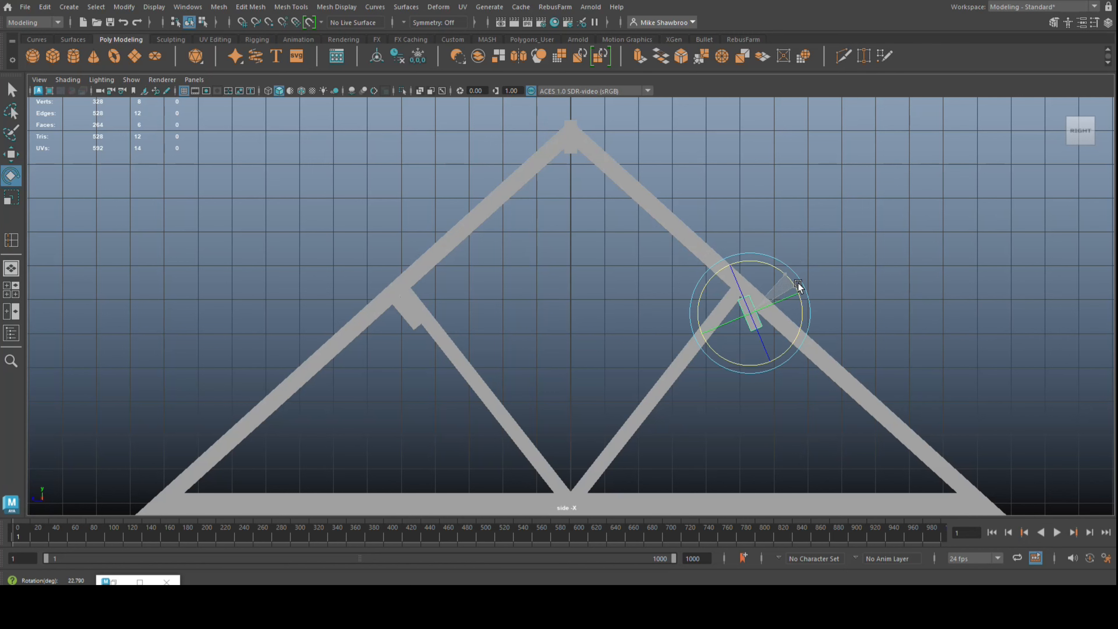
{"action": "left_click_drag", "start_coordinate": [811, 347], "coordinate": [810, 349]}
{"action": "key", "text": "w"}
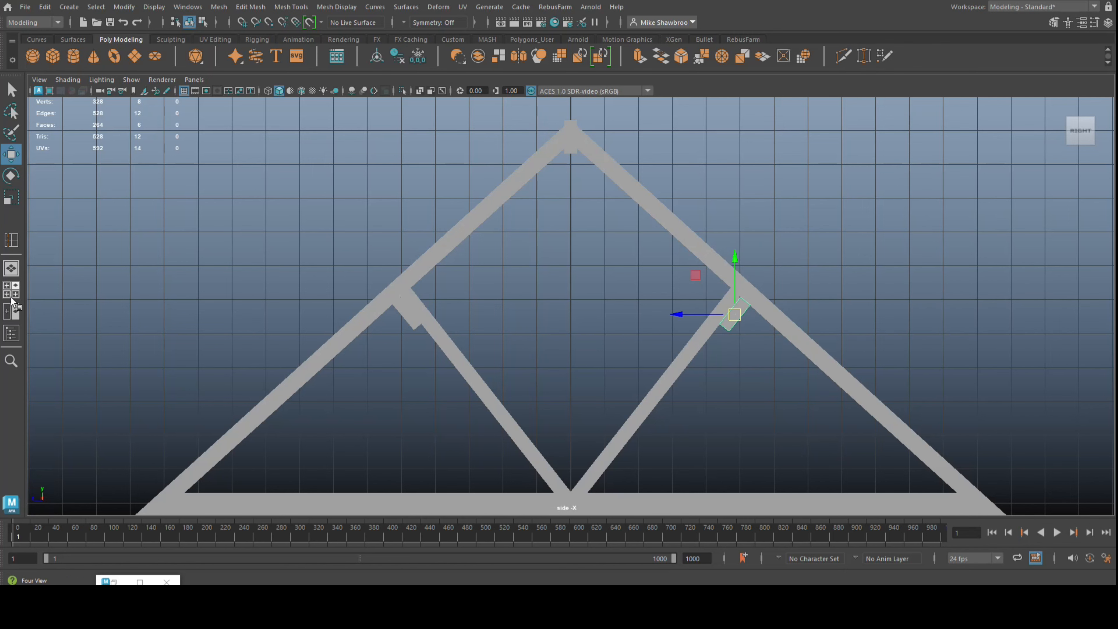
Add a copy of the ridge beam along the middle of the base beams, where the V braces meet.
{"action": "left_click", "coordinate": [11, 296]}
{"action": "key", "text": "space"}
{"action": "left_click_drag", "start_coordinate": [810, 259], "coordinate": [786, 395], "text": "alt"}
{"action": "left_click_drag", "start_coordinate": [765, 435], "coordinate": [653, 305], "text": "alt"}
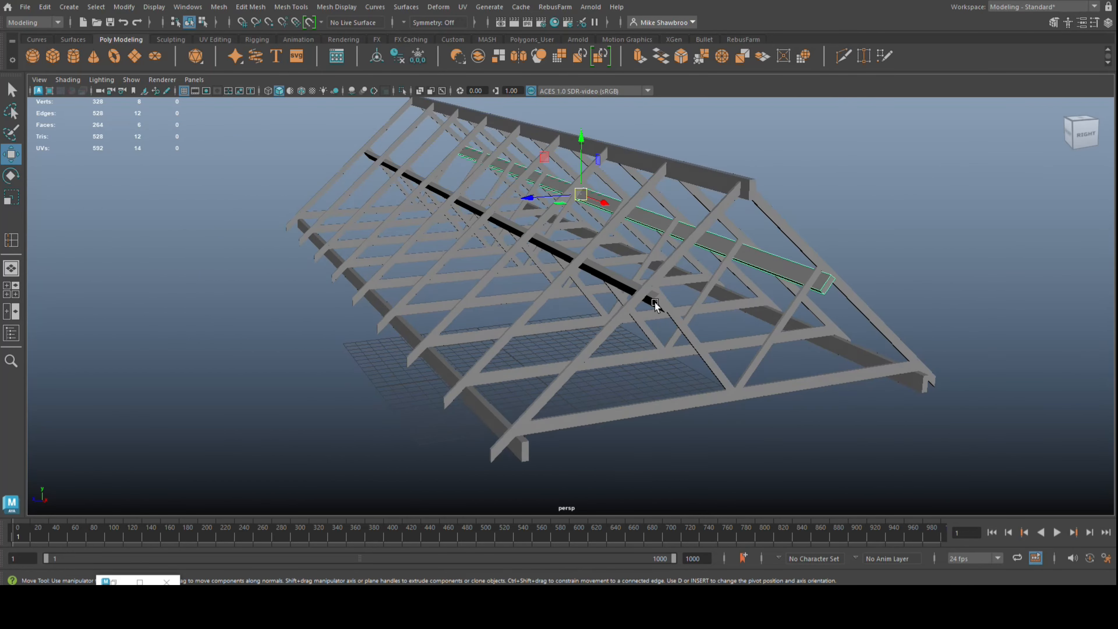
{"action": "left_click", "coordinate": [574, 243]}
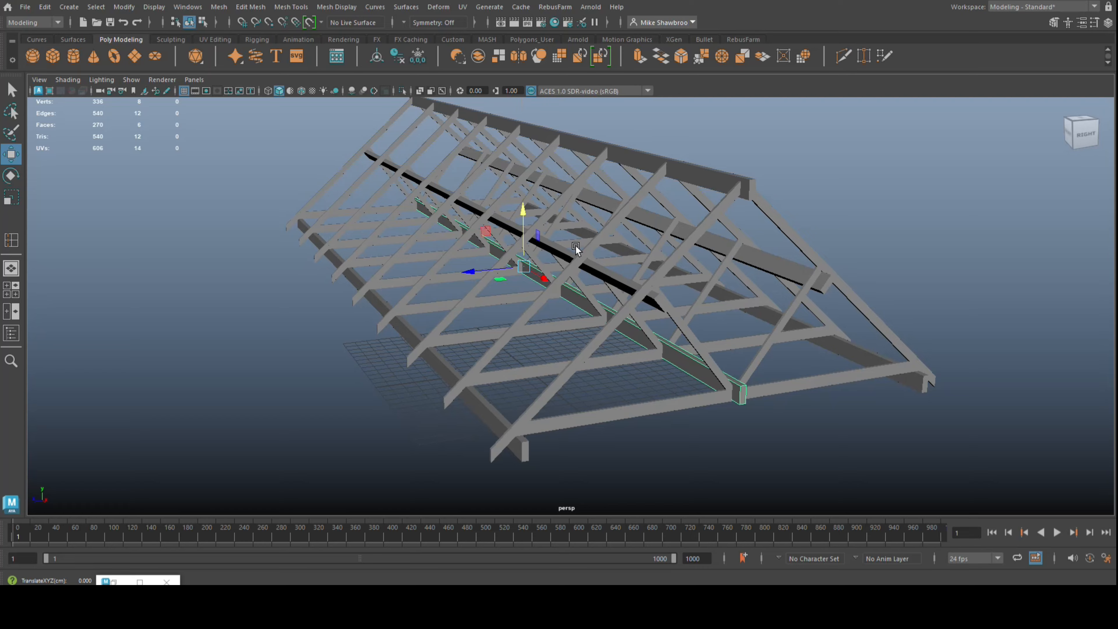
{"action": "left_click_drag", "start_coordinate": [575, 245], "coordinate": [468, 224], "text": "alt"}
{"action": "scroll", "coordinate": [468, 222], "scroll_direction": "up", "scroll_amount": 1}
{"action": "left_click_drag", "start_coordinate": [388, 196], "coordinate": [386, 178]}
{"action": "right_click_drag", "start_coordinate": [386, 187], "coordinate": [304, 237], "text": "alt"}
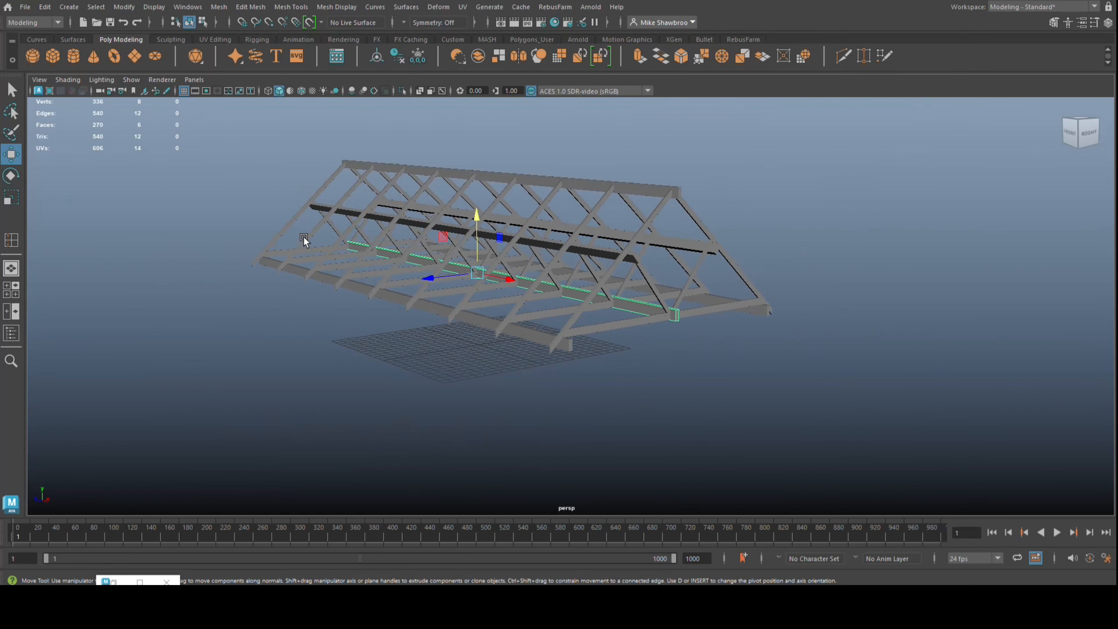
Select the whole roof framework and group it.
{"action": "left_click_drag", "start_coordinate": [304, 237], "coordinate": [353, 350], "text": "alt"}
{"action": "middle_click_drag", "start_coordinate": [353, 350], "coordinate": [455, 392], "text": "alt"}
{"action": "left_click_drag", "start_coordinate": [419, 198], "coordinate": [807, 423]}
{"action": "key", "text": "ctrl+g"}
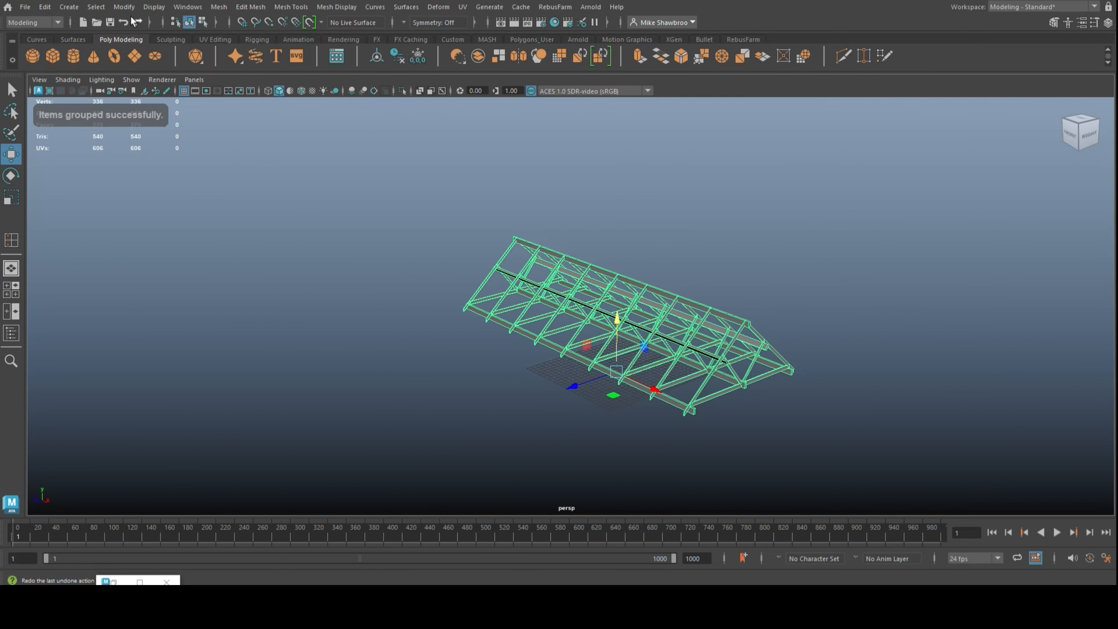
Create a cube for the house body and stretch it along X and Z beneath the roof framework.
{"action": "left_click", "coordinate": [53, 56]}
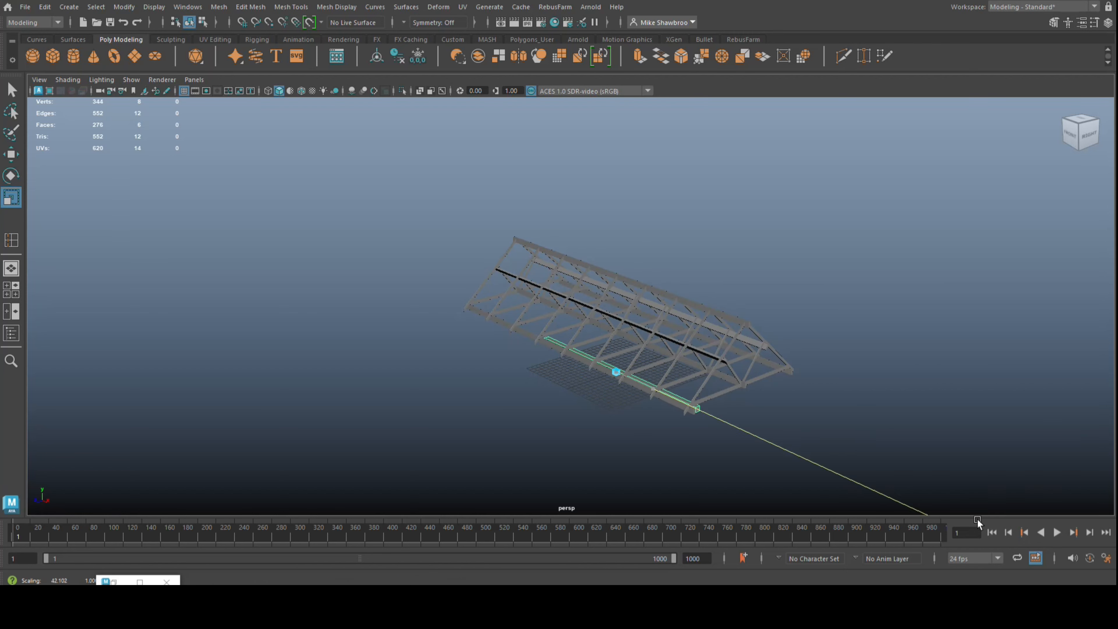
{"action": "left_click_drag", "start_coordinate": [977, 520], "coordinate": [1078, 566]}
{"action": "left_click_drag", "start_coordinate": [574, 389], "coordinate": [418, 460]}
{"action": "left_click_drag", "start_coordinate": [574, 389], "coordinate": [422, 466]}
{"action": "left_click_drag", "start_coordinate": [615, 323], "coordinate": [610, 218]}
Match the house box's width to the outer eave beams in the side view and raise it to meet the trusses.
{"action": "key", "text": "space"}
{"action": "scroll", "coordinate": [616, 445], "scroll_direction": "down", "scroll_amount": 2}
{"action": "key", "text": "space"}
{"action": "middle_click_drag", "start_coordinate": [527, 480], "coordinate": [525, 375], "text": "alt"}
{"action": "scroll", "coordinate": [567, 490], "scroll_direction": "down", "scroll_amount": 2}
{"action": "left_click_drag", "start_coordinate": [517, 493], "coordinate": [522, 499]}
{"action": "key", "text": "w"}
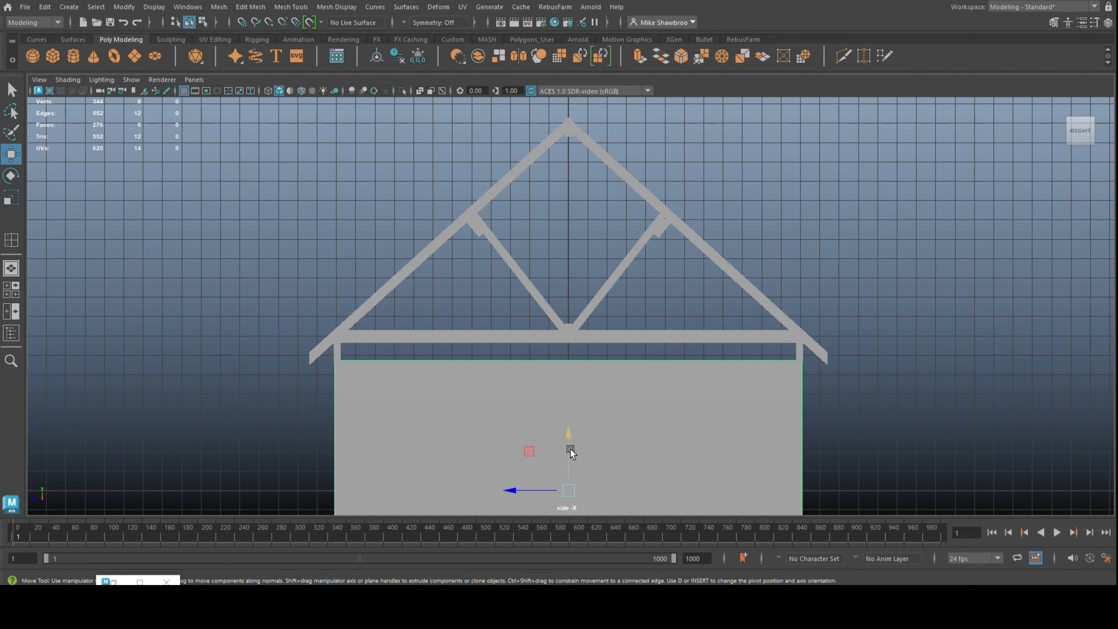
{"action": "left_click_drag", "start_coordinate": [570, 450], "coordinate": [570, 418]}
Lengthen the house box along X in the top view until it reaches the two end trusses.
{"action": "left_click", "coordinate": [9, 303]}
{"action": "key", "text": "space"}
{"action": "key", "text": "r"}
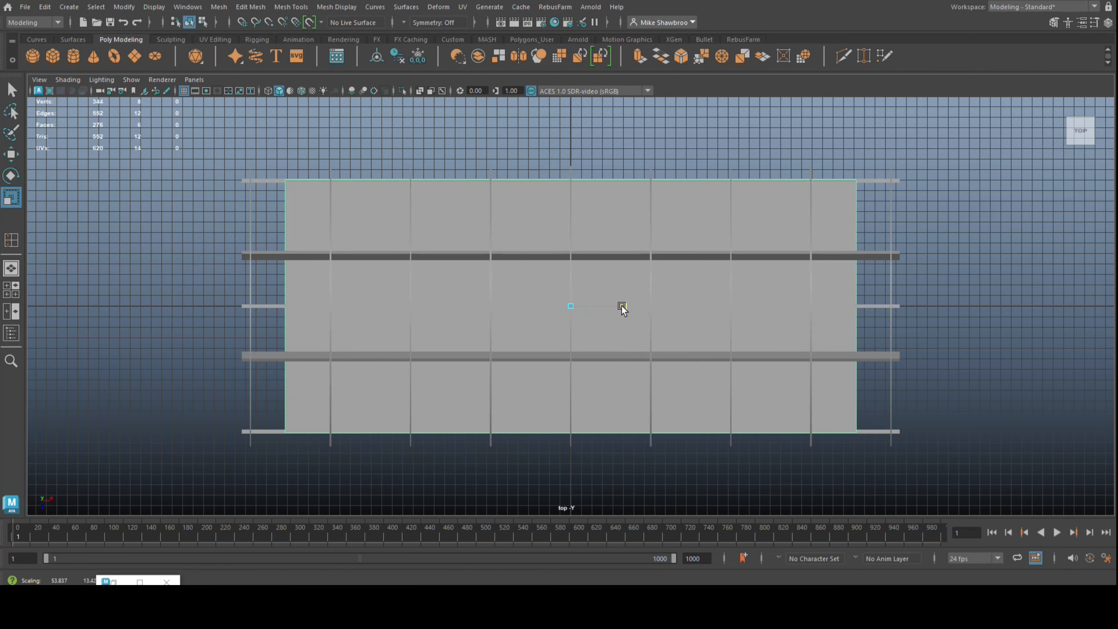
{"action": "left_click_drag", "start_coordinate": [622, 306], "coordinate": [628, 310]}
{"action": "left_click", "coordinate": [10, 288]}
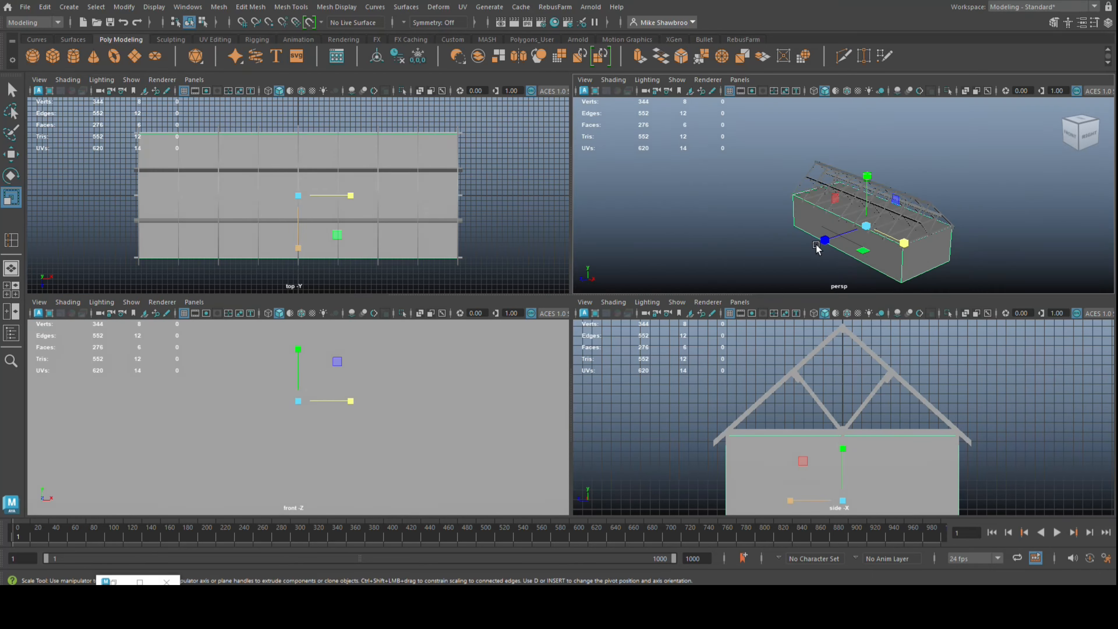
Delete the top face of the house box.
{"action": "key", "text": "space"}
{"action": "middle_click_drag", "start_coordinate": [591, 435], "coordinate": [494, 349], "text": "alt"}
{"action": "right_click", "coordinate": [495, 260]}
{"action": "right_click_drag", "start_coordinate": [646, 271], "coordinate": [644, 308]}
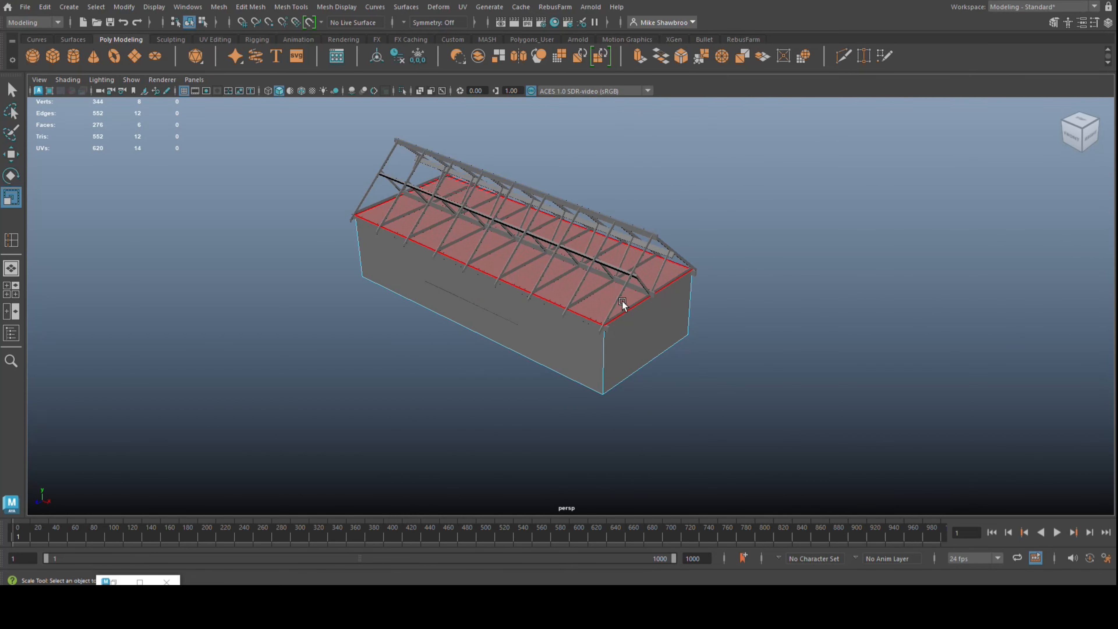
{"action": "left_click", "coordinate": [621, 301]}
{"action": "key", "text": "Delete"}
Insert 2 evenly spaced edge loops across the house box to divide its long walls into three sections.
{"action": "left_click_drag", "start_coordinate": [619, 294], "coordinate": [602, 379], "text": "alt"}
{"action": "key", "text": "g"}
{"action": "double_click", "coordinate": [864, 274]}
{"action": "type", "text": "2"}
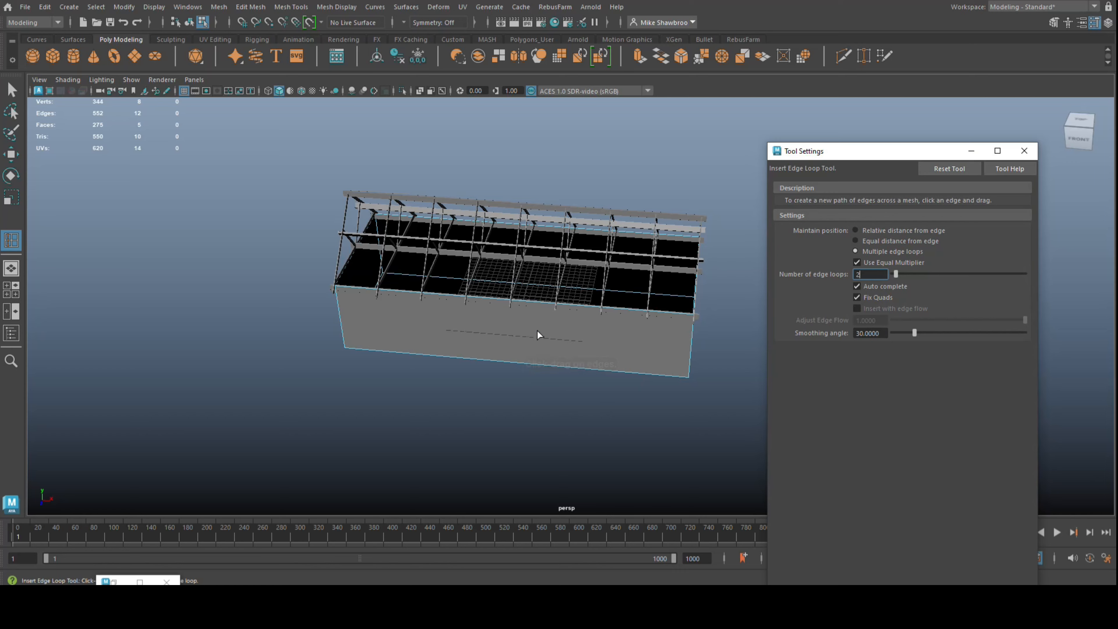
{"action": "left_click", "coordinate": [1023, 156]}
{"action": "left_click_drag", "start_coordinate": [805, 461], "coordinate": [721, 434], "text": "alt"}
Extrude the middle section of the front wall outward as a wing and delete the wing's top face.
{"action": "right_click_drag", "start_coordinate": [397, 259], "coordinate": [413, 294]}
{"action": "key", "text": "q"}
{"action": "left_click", "coordinate": [418, 276]}
{"action": "key", "text": "ctrl+e"}
{"action": "left_click_drag", "start_coordinate": [419, 277], "coordinate": [291, 352]}
{"action": "key", "text": "w"}
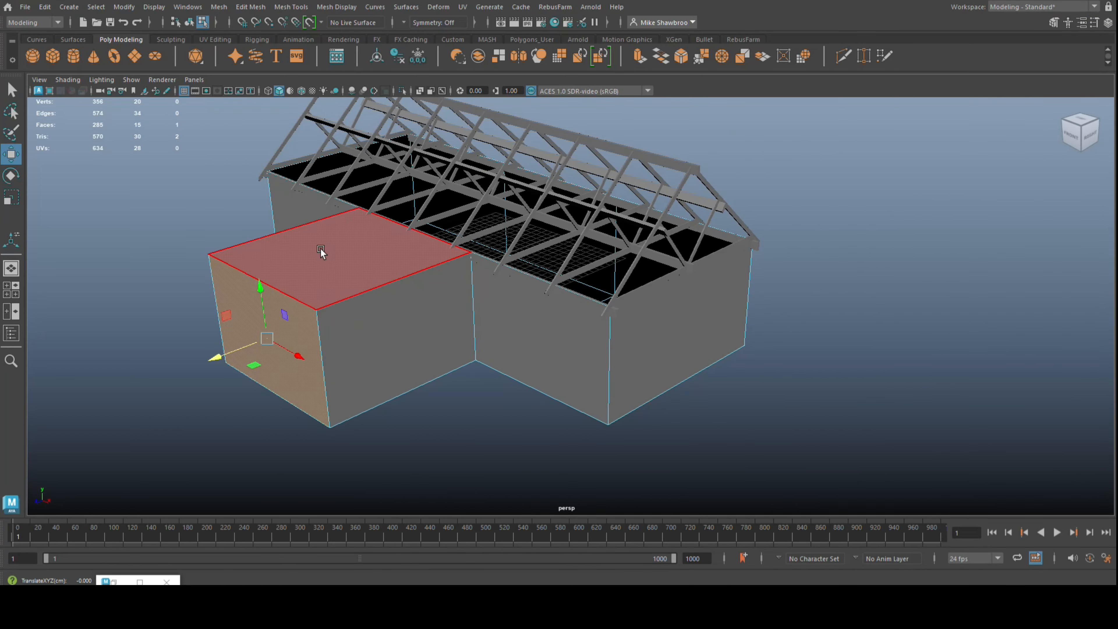
{"action": "left_click", "coordinate": [353, 273]}
{"action": "key", "text": "Delete"}
Separate the combined truss mesh into individual pieces.
{"action": "left_click_drag", "start_coordinate": [352, 271], "coordinate": [522, 346], "text": "alt"}
{"action": "scroll", "coordinate": [536, 369], "scroll_direction": "up", "scroll_amount": 10}
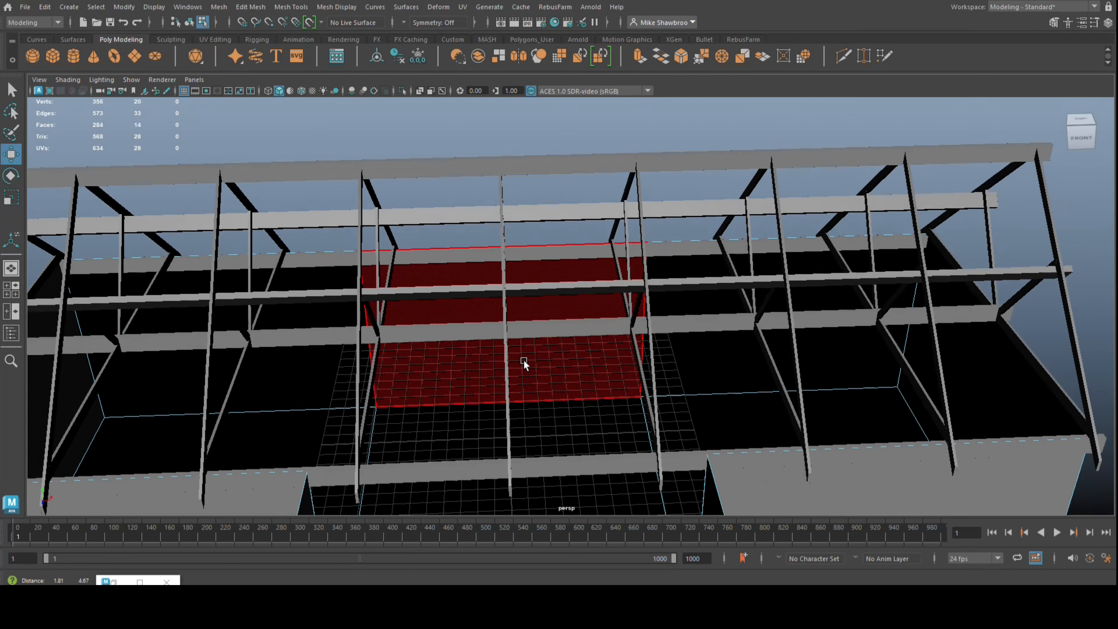
{"action": "scroll", "coordinate": [523, 359], "scroll_direction": "down", "scroll_amount": 5}
{"action": "left_click", "coordinate": [497, 298]}
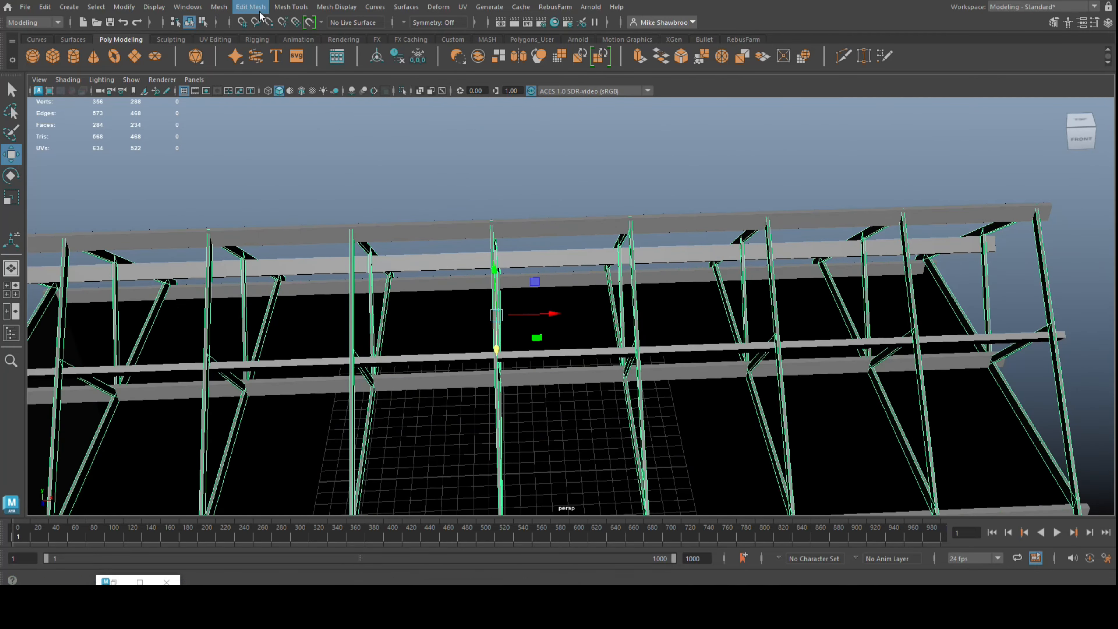
{"action": "left_click", "coordinate": [218, 7]}
{"action": "left_click", "coordinate": [242, 62]}
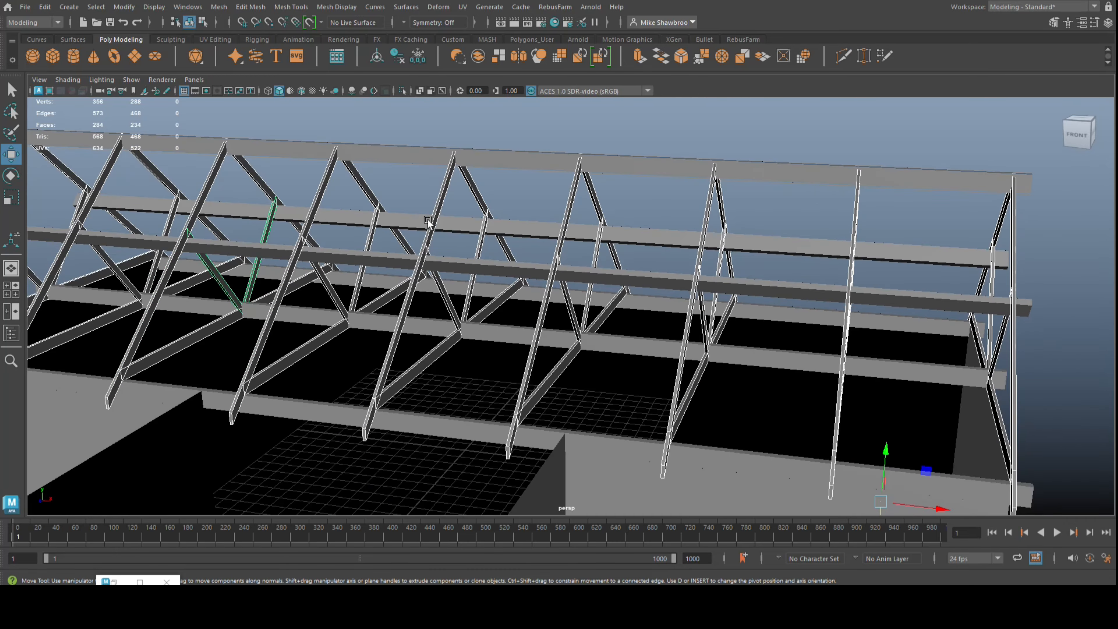
Combine the pieces of the middle truss into one mesh.
{"action": "left_click", "coordinate": [469, 262]}
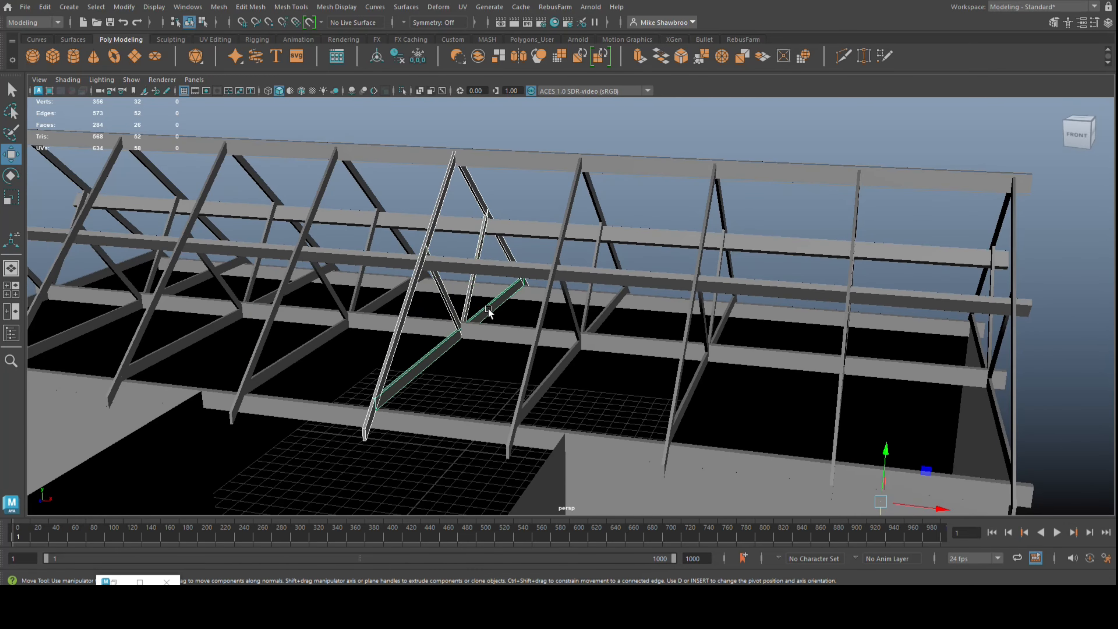
{"action": "left_click", "coordinate": [218, 6]}
{"action": "left_click", "coordinate": [238, 50]}
Duplicate the middle truss and offset the two along X in the top view to form a close pair around the centre line.
{"action": "left_click_drag", "start_coordinate": [337, 260], "coordinate": [416, 311], "text": "alt"}
{"action": "key", "text": "ctrl+d"}
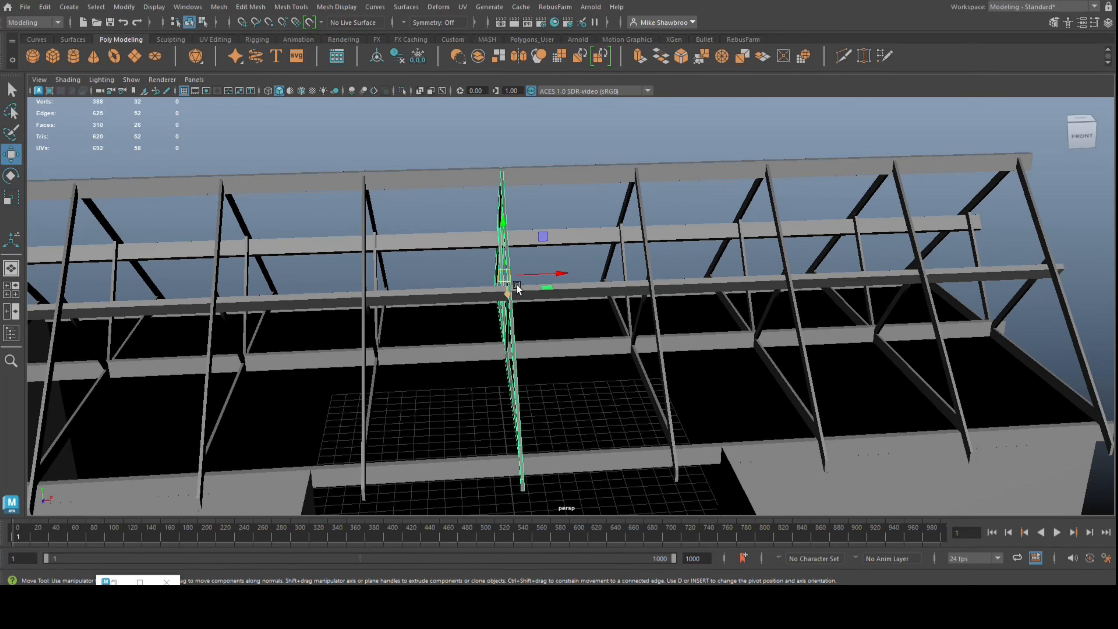
{"action": "key", "text": "space"}
{"action": "key", "text": "space"}
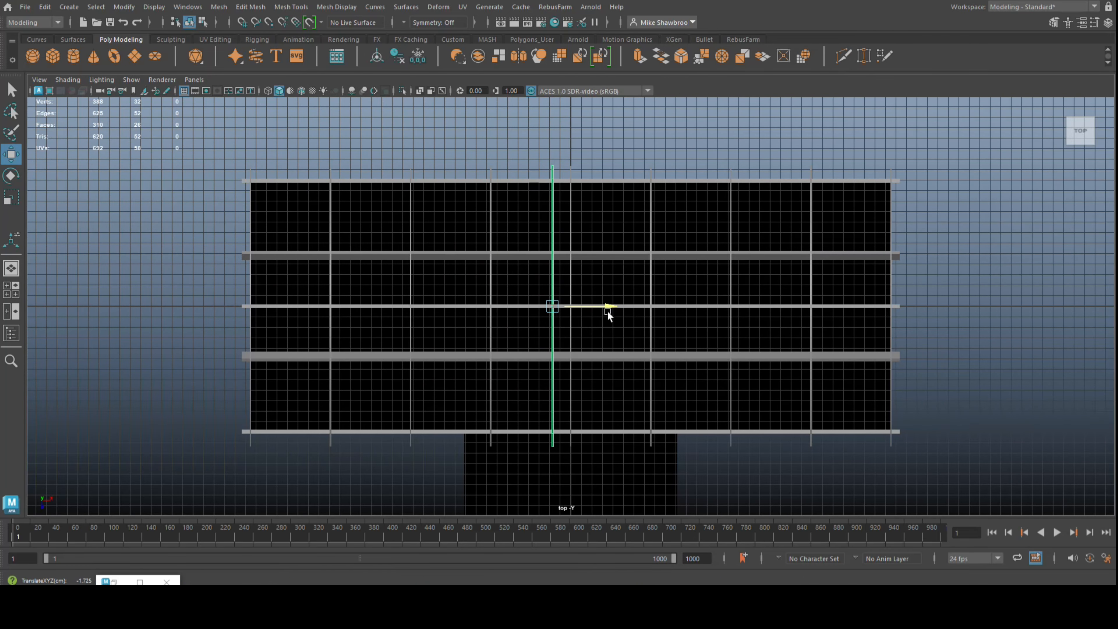
{"action": "left_click_drag", "start_coordinate": [607, 312], "coordinate": [572, 240]}
{"action": "key", "text": "ctrl+d"}
Duplicate the front purlin and raise the copy above the front rafters.
{"action": "key", "text": "space"}
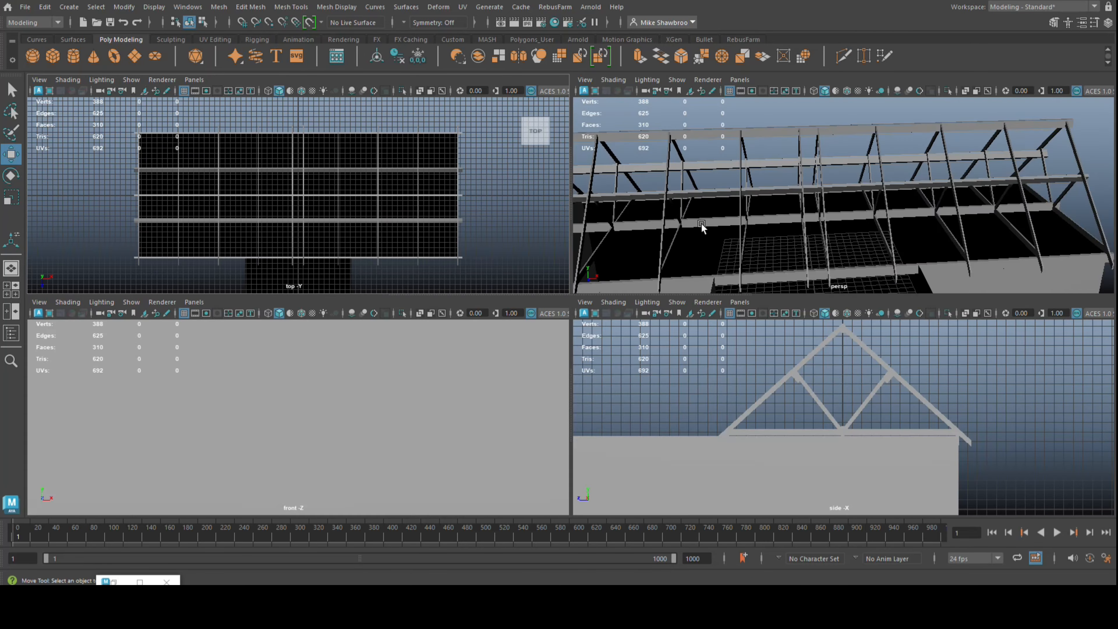
{"action": "key", "text": "space"}
{"action": "left_click_drag", "start_coordinate": [704, 276], "coordinate": [570, 363], "text": "alt"}
{"action": "middle_click_drag", "start_coordinate": [570, 364], "coordinate": [691, 379], "text": "alt"}
{"action": "left_click", "coordinate": [627, 336]}
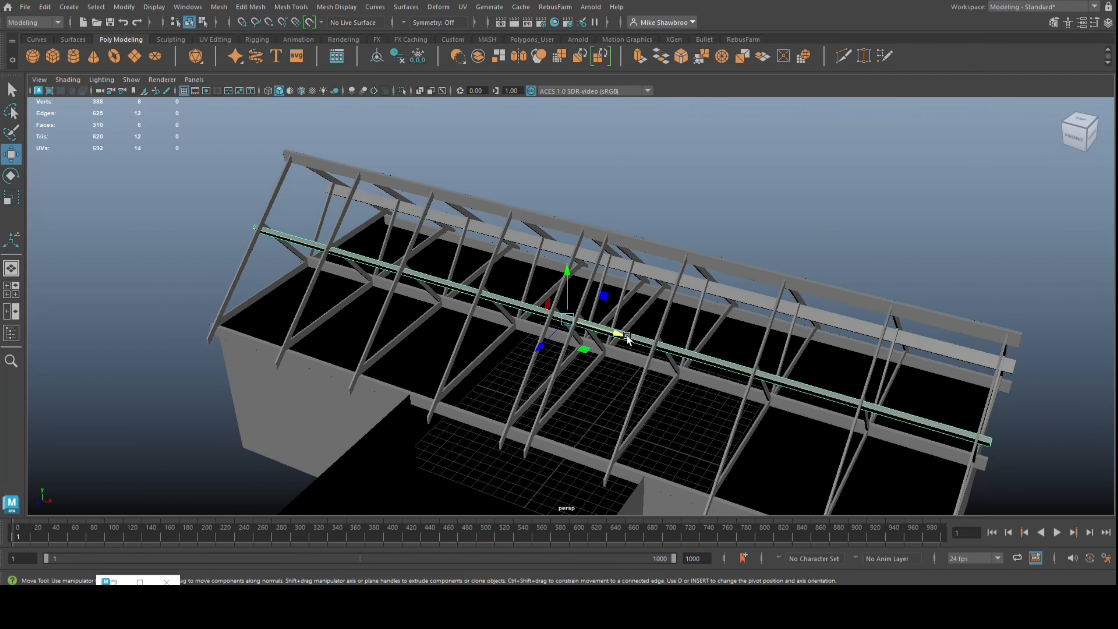
{"action": "left_click_drag", "start_coordinate": [627, 336], "coordinate": [665, 385], "text": "alt"}
{"action": "left_click_drag", "start_coordinate": [616, 253], "coordinate": [615, 229], "text": "shift"}
Shorten the raised purlin copy to a small block and rotate it to the rafters' slope.
{"action": "key", "text": "e"}
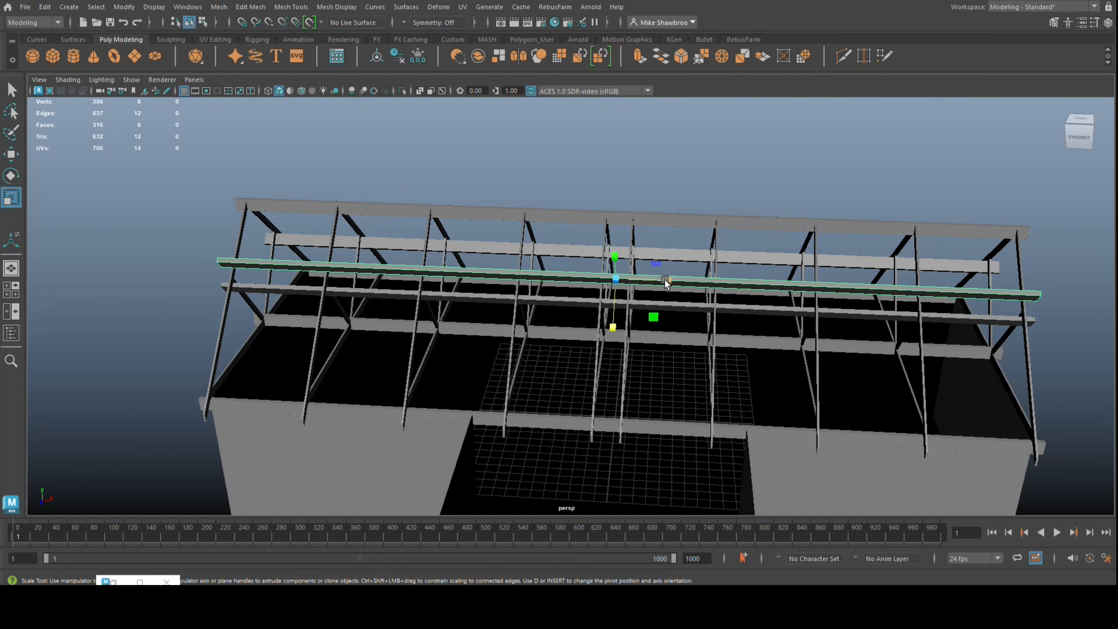
{"action": "left_click_drag", "start_coordinate": [620, 341], "coordinate": [554, 370], "text": "alt"}
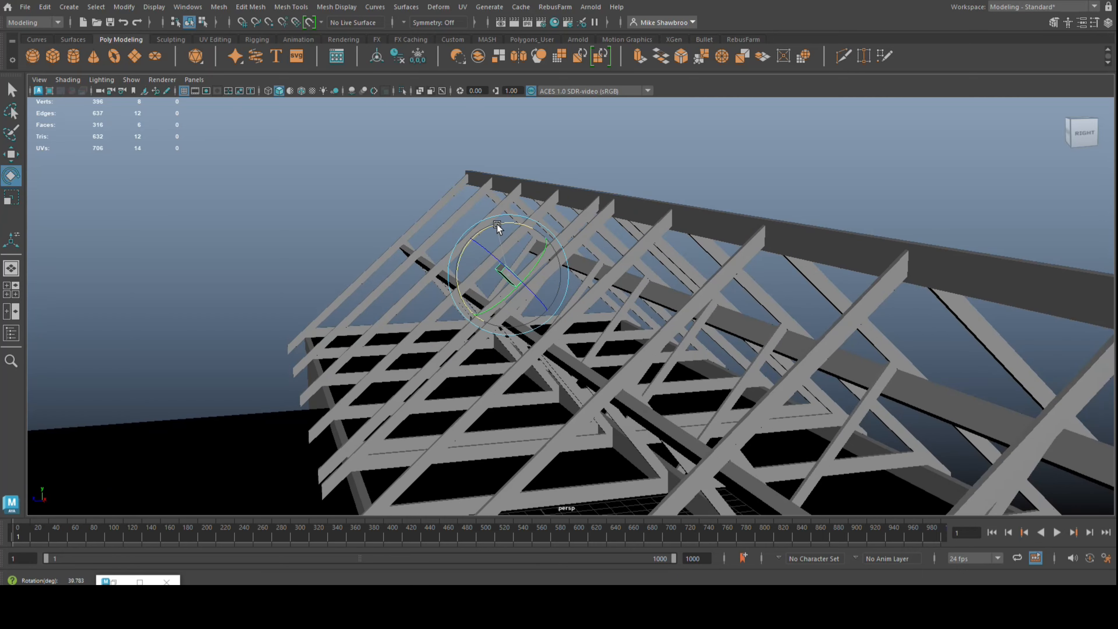
{"action": "left_click_drag", "start_coordinate": [528, 316], "coordinate": [599, 399], "text": "alt"}
Move the block into line with the front rafters in the side view, between the two paired middle trusses.
{"action": "key", "text": "w"}
{"action": "key", "text": "space"}
{"action": "left_click_drag", "start_coordinate": [576, 439], "coordinate": [634, 439]}
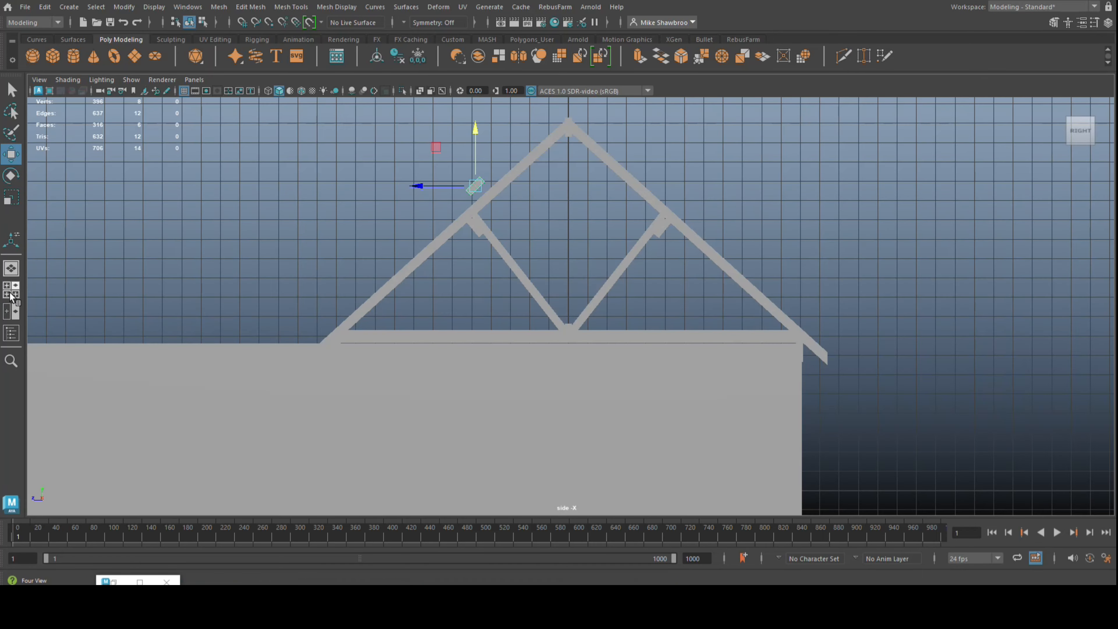
{"action": "left_click", "coordinate": [10, 289]}
{"action": "key", "text": "space"}
{"action": "left_click_drag", "start_coordinate": [748, 222], "coordinate": [731, 241], "text": "alt"}
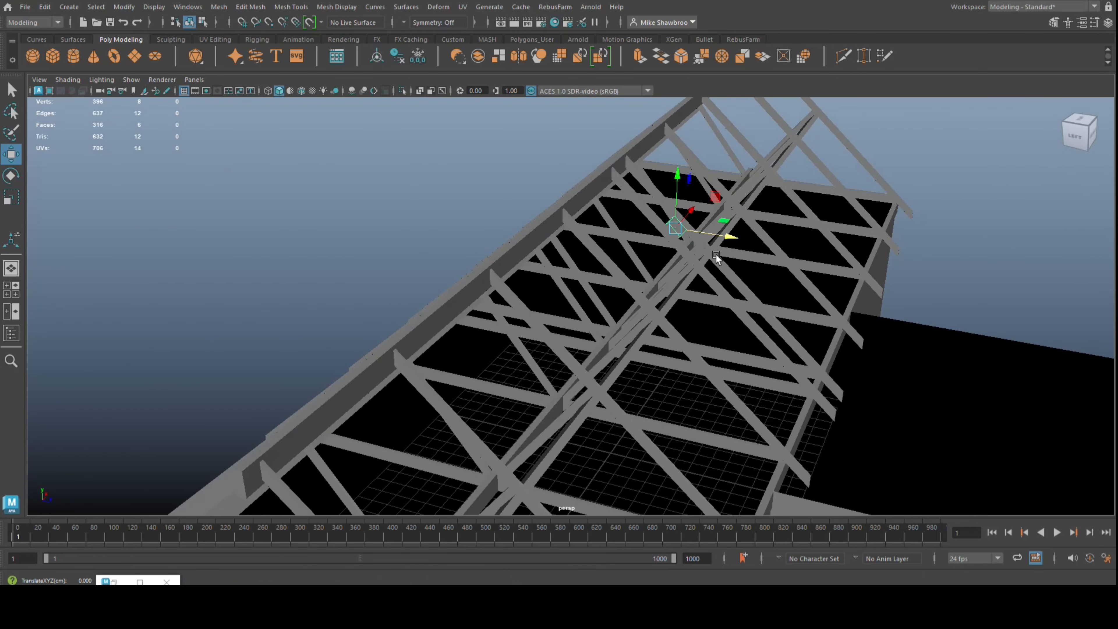
{"action": "key", "text": "f"}
{"action": "key", "text": "space"}
{"action": "left_click_drag", "start_coordinate": [746, 363], "coordinate": [790, 384]}
{"action": "key", "text": "space"}
{"action": "key", "text": "space"}
{"action": "left_click_drag", "start_coordinate": [821, 239], "coordinate": [715, 281], "text": "alt"}
Adjust the sloped block's length to span the gap between the two paired middle trusses.
{"action": "key", "text": "r"}
{"action": "mouse_move", "coordinate": [619, 310]}
{"action": "left_mouse_down"}
{"action": "mouse_move", "coordinate": [675, 315]}
{"action": "mouse_move", "coordinate": [666, 377]}
{"action": "mouse_move", "coordinate": [624, 308]}
{"action": "left_mouse_up"}
{"action": "scroll", "coordinate": [667, 377], "scroll_direction": "down", "scroll_amount": 3}
{"action": "key", "text": "w"}
Shift one of the paired middle trusses along X in the top view to line up with the block's end.
{"action": "key", "text": "space"}
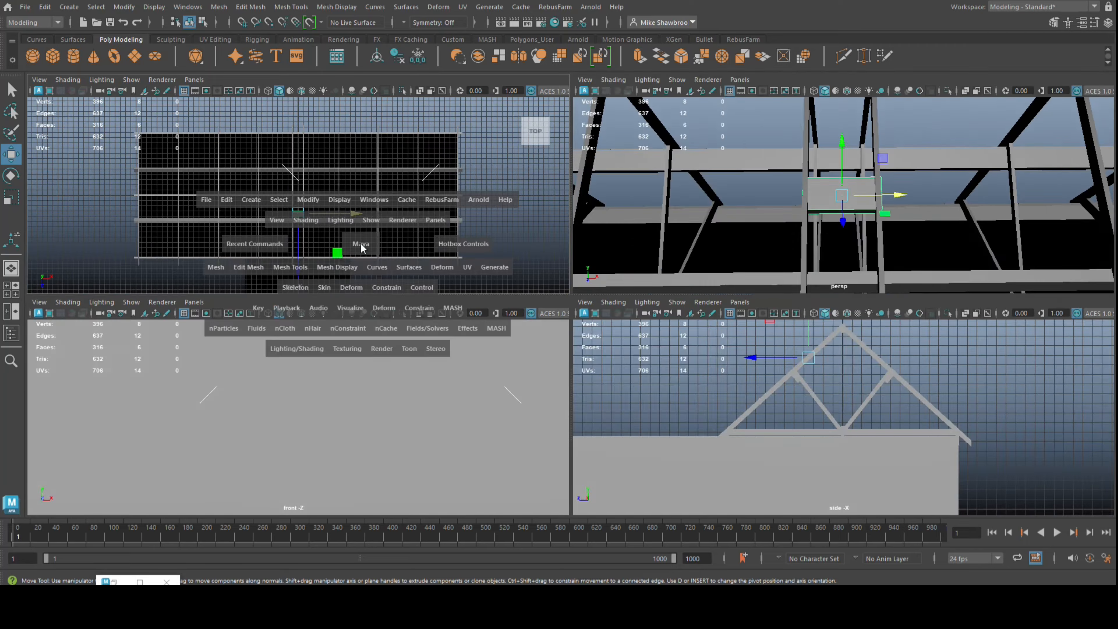
{"action": "key", "text": "space"}
{"action": "scroll", "coordinate": [593, 329], "scroll_direction": "down", "scroll_amount": 5}
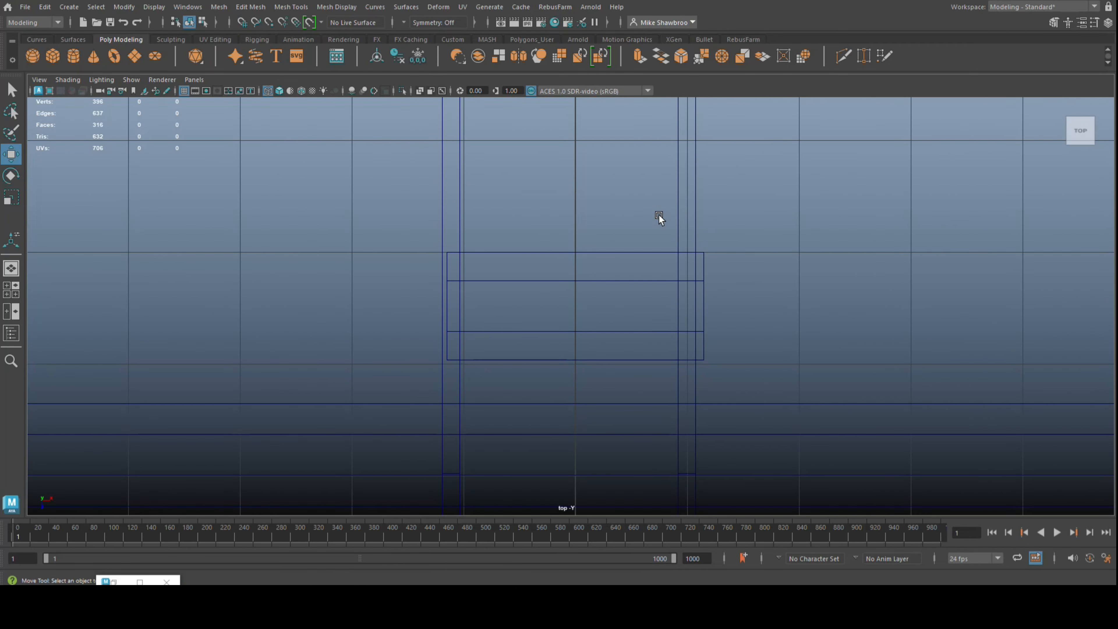
{"action": "right_click", "coordinate": [695, 200]}
{"action": "left_click", "coordinate": [695, 197]}
{"action": "scroll", "coordinate": [728, 259], "scroll_direction": "down", "scroll_amount": 4}
{"action": "scroll", "coordinate": [713, 282], "scroll_direction": "up", "scroll_amount": 3}
{"action": "key", "text": "w"}
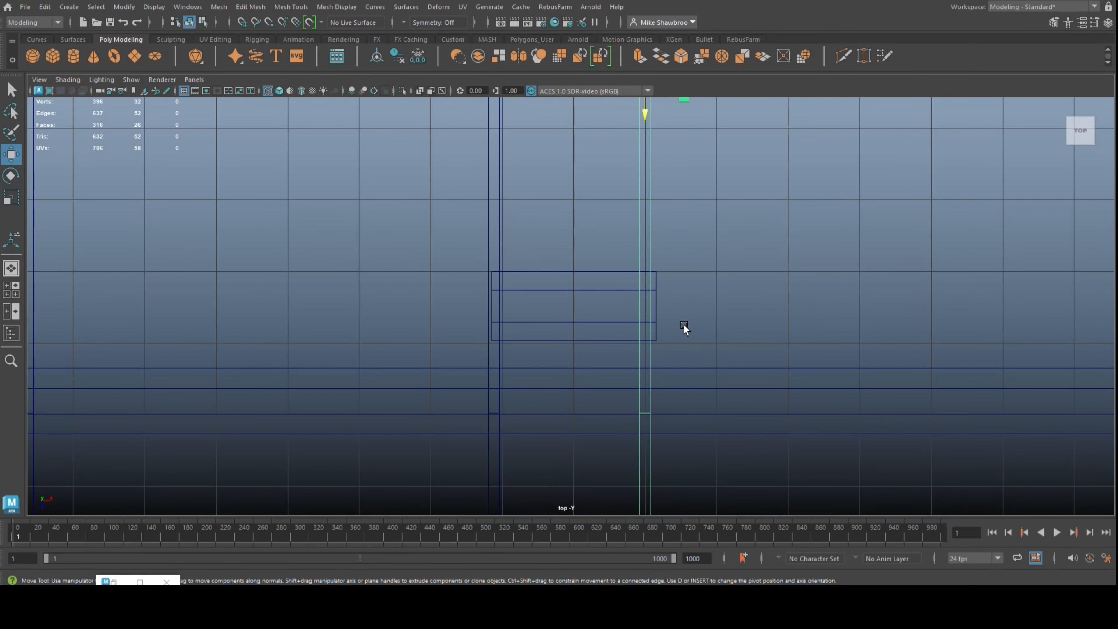
{"action": "scroll", "coordinate": [651, 176], "scroll_direction": "down", "scroll_amount": 3}
{"action": "scroll", "coordinate": [652, 210], "scroll_direction": "down", "scroll_amount": 1}
{"action": "left_click_drag", "start_coordinate": [655, 197], "coordinate": [658, 196]}
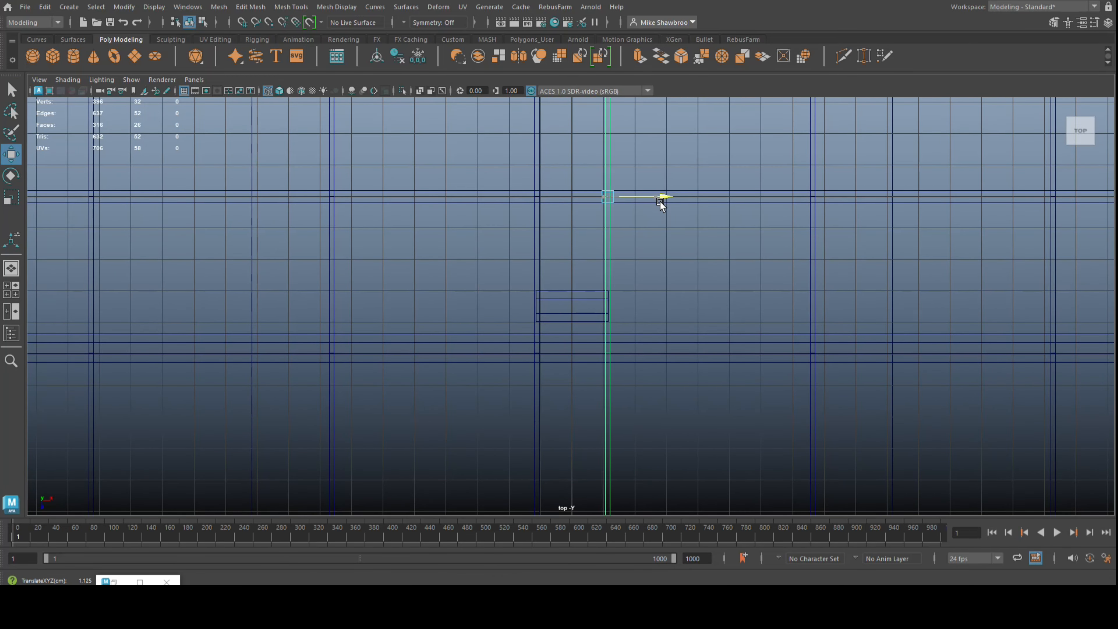
{"action": "left_click", "coordinate": [11, 289]}
{"action": "key", "text": "space"}
Duplicate the main front wall's top plate, turning the copy perpendicular to the main ridge and raising it to beam height.
{"action": "scroll", "coordinate": [766, 251], "scroll_direction": "down", "scroll_amount": 5}
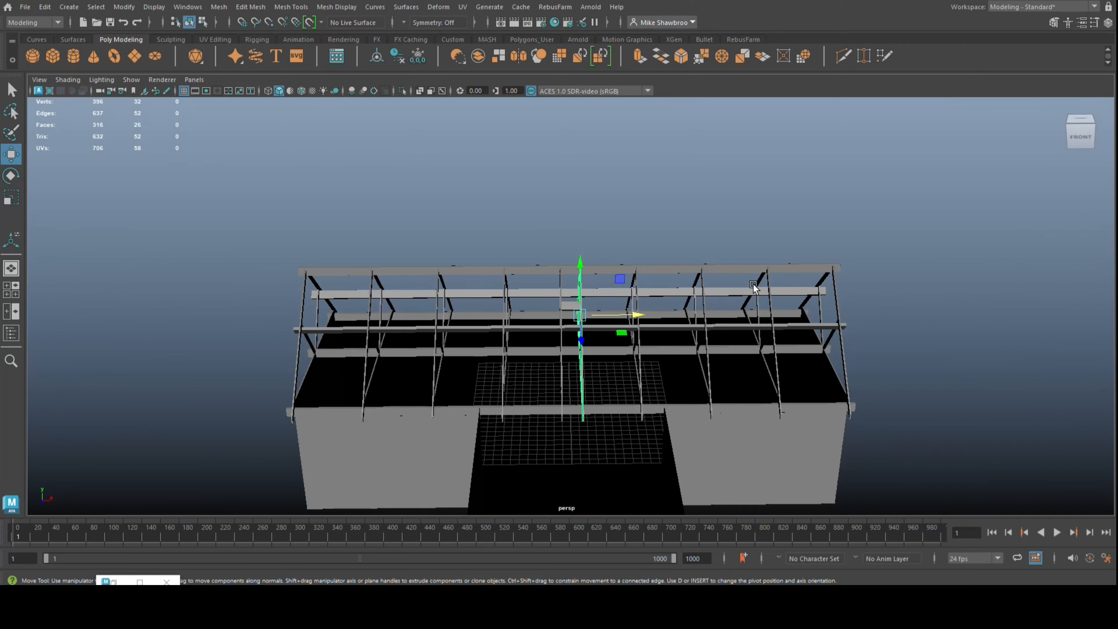
{"action": "left_click_drag", "start_coordinate": [753, 284], "coordinate": [620, 340], "text": "alt"}
{"action": "scroll", "coordinate": [635, 337], "scroll_direction": "up", "scroll_amount": 3}
{"action": "middle_click_drag", "start_coordinate": [621, 340], "coordinate": [709, 316], "text": "alt"}
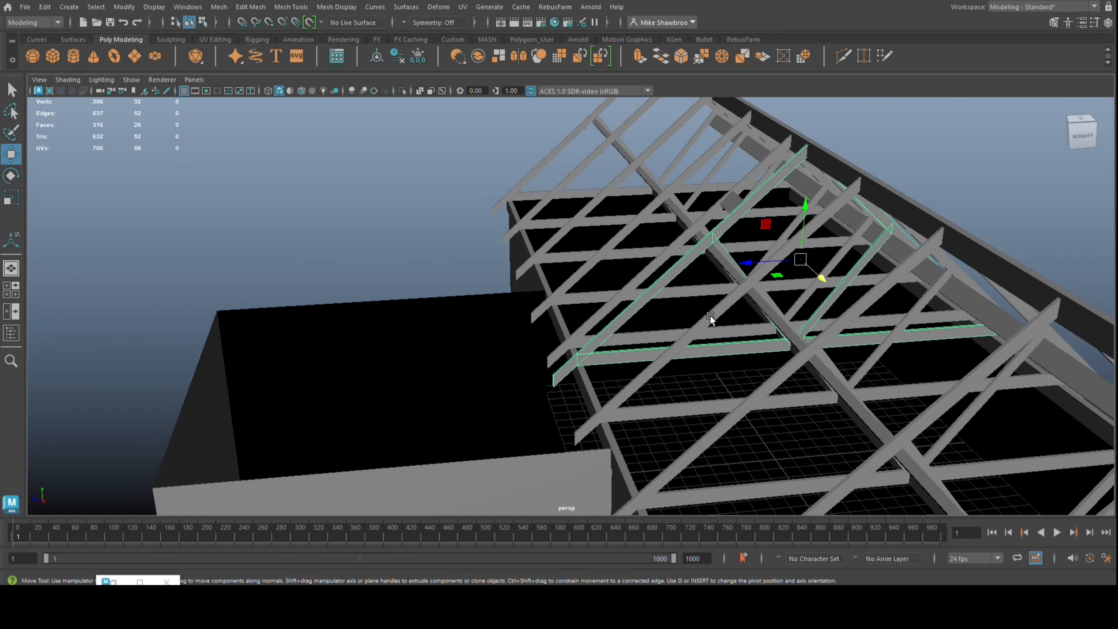
{"action": "scroll", "coordinate": [710, 315], "scroll_direction": "down", "scroll_amount": 2}
{"action": "left_click_drag", "start_coordinate": [710, 315], "coordinate": [717, 335], "text": "alt"}
{"action": "left_click", "coordinate": [672, 450]}
{"action": "left_click_drag", "start_coordinate": [583, 434], "coordinate": [560, 414], "text": "alt"}
{"action": "key", "text": "e"}
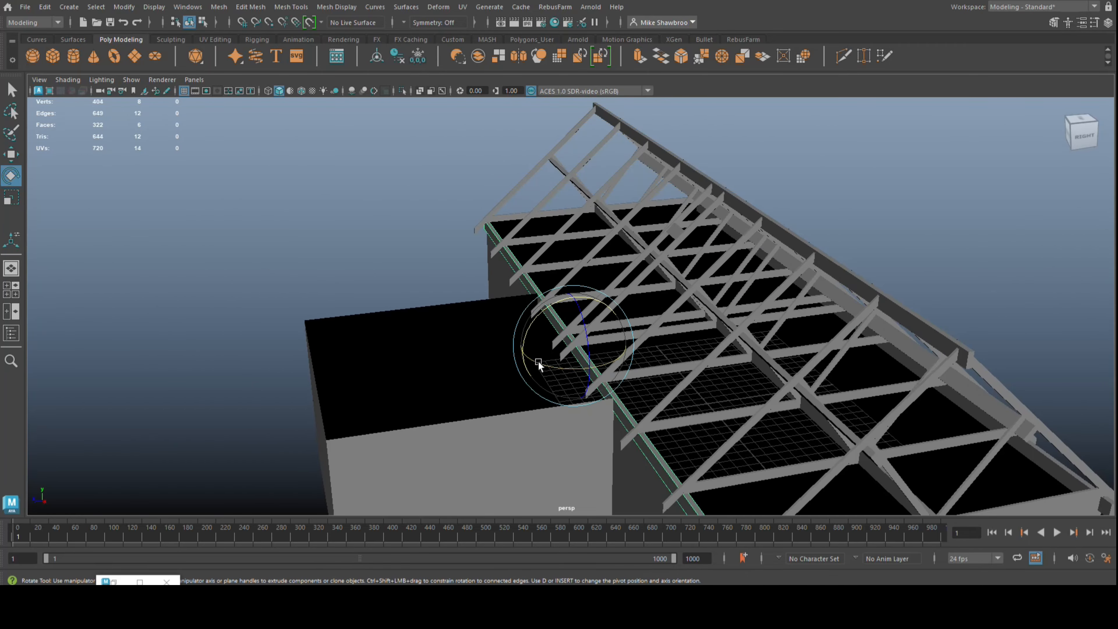
{"action": "left_click_drag", "start_coordinate": [538, 360], "coordinate": [619, 371], "text": "shift"}
{"action": "key", "text": "w"}
{"action": "left_click_drag", "start_coordinate": [557, 295], "coordinate": [558, 190]}
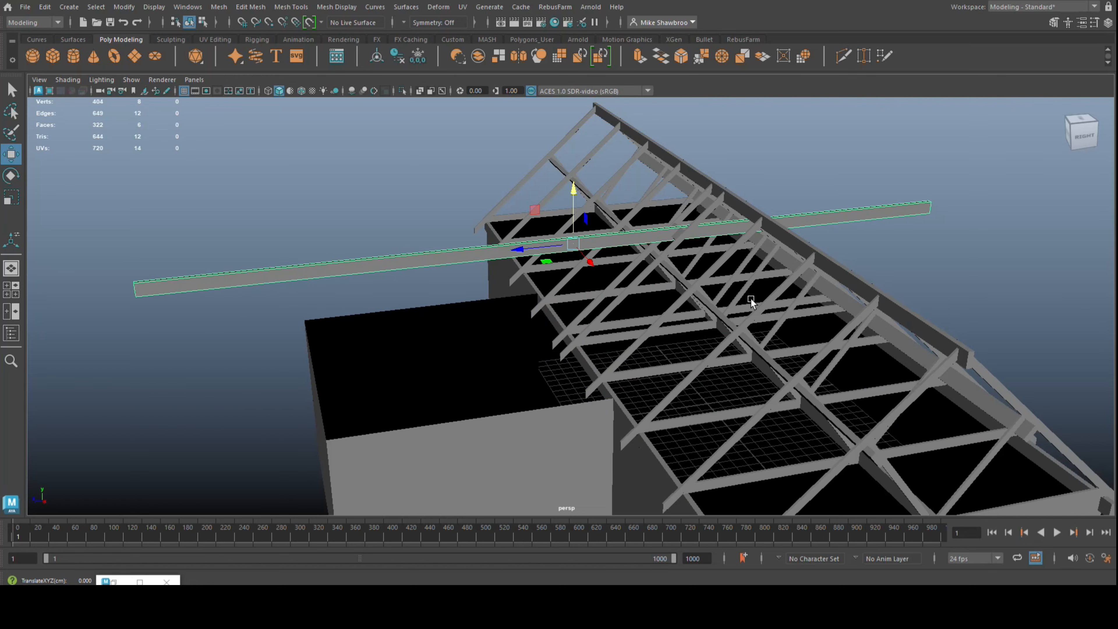
Move the raised beam's inner end vertices to meet the sloped block between the middle trusses.
{"action": "left_click_drag", "start_coordinate": [751, 300], "coordinate": [848, 260], "text": "alt"}
{"action": "right_click_drag", "start_coordinate": [849, 260], "coordinate": [781, 259]}
{"action": "left_click_drag", "start_coordinate": [766, 214], "coordinate": [848, 304]}
{"action": "left_click_drag", "start_coordinate": [738, 248], "coordinate": [528, 315]}
{"action": "key", "text": "f"}
{"action": "left_click_drag", "start_coordinate": [642, 434], "coordinate": [624, 374], "text": "alt"}
{"action": "right_click_drag", "start_coordinate": [828, 258], "coordinate": [773, 269]}
{"action": "left_click_drag", "start_coordinate": [772, 282], "coordinate": [766, 260], "text": "alt"}
{"action": "left_click_drag", "start_coordinate": [721, 355], "coordinate": [455, 362]}
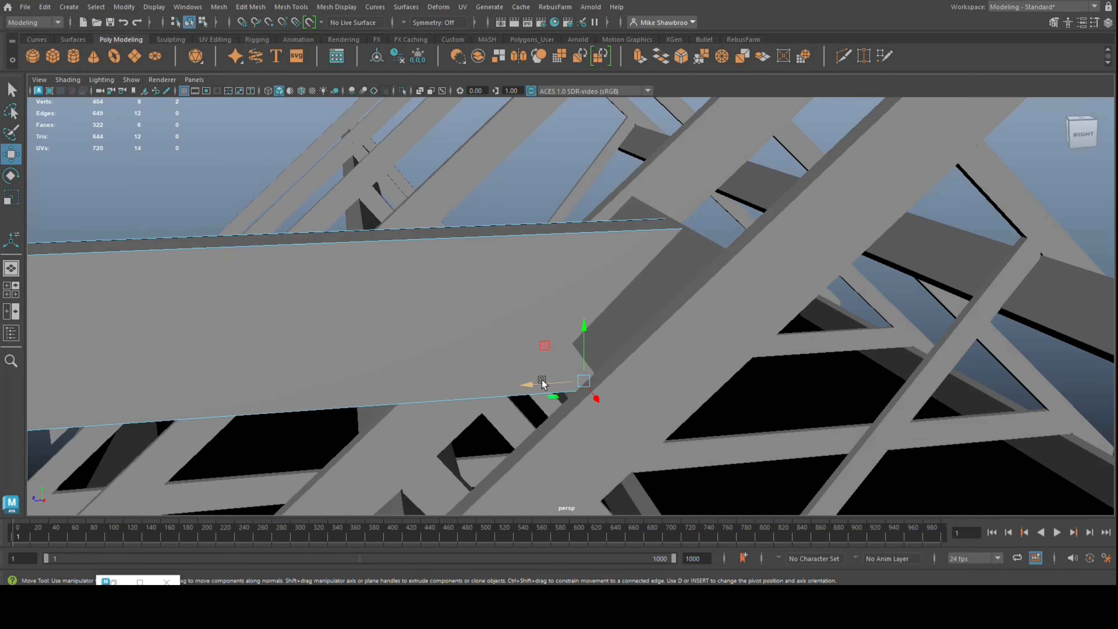
Set the Move tool's axis orientation to Object and extend the block's lower and upper faces along the rafter slope.
{"action": "right_click_drag", "start_coordinate": [606, 259], "coordinate": [611, 290]}
{"action": "left_click_drag", "start_coordinate": [610, 299], "coordinate": [524, 411], "text": "alt"}
{"action": "left_click", "coordinate": [625, 317]}
{"action": "double_click", "coordinate": [11, 153]}
{"action": "left_click", "coordinate": [906, 202]}
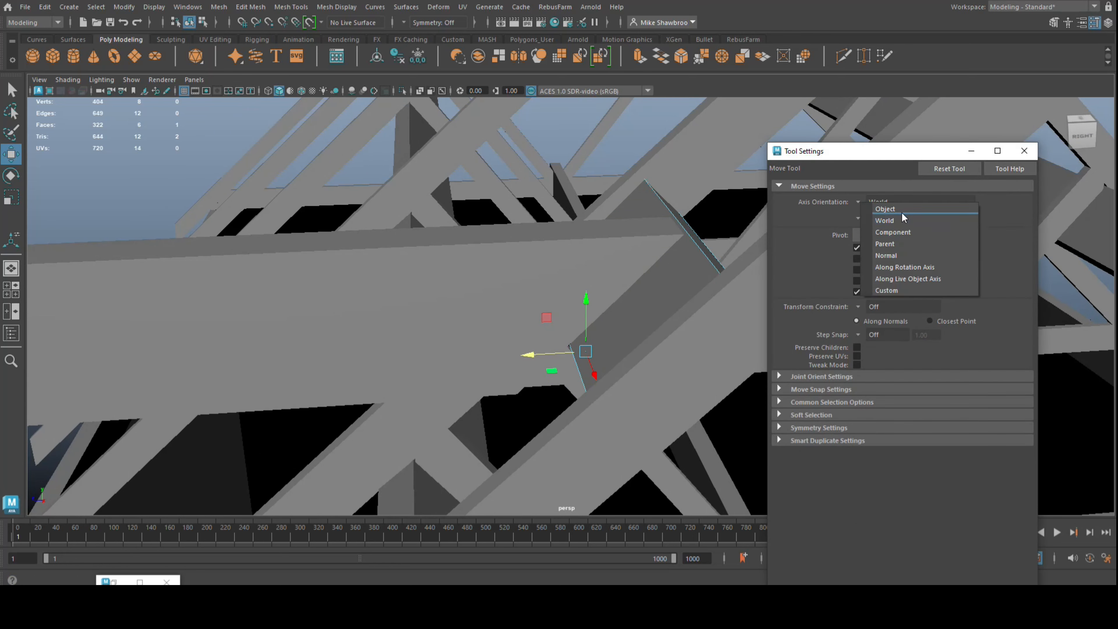
{"action": "left_click", "coordinate": [880, 208]}
{"action": "left_click_drag", "start_coordinate": [621, 320], "coordinate": [590, 390]}
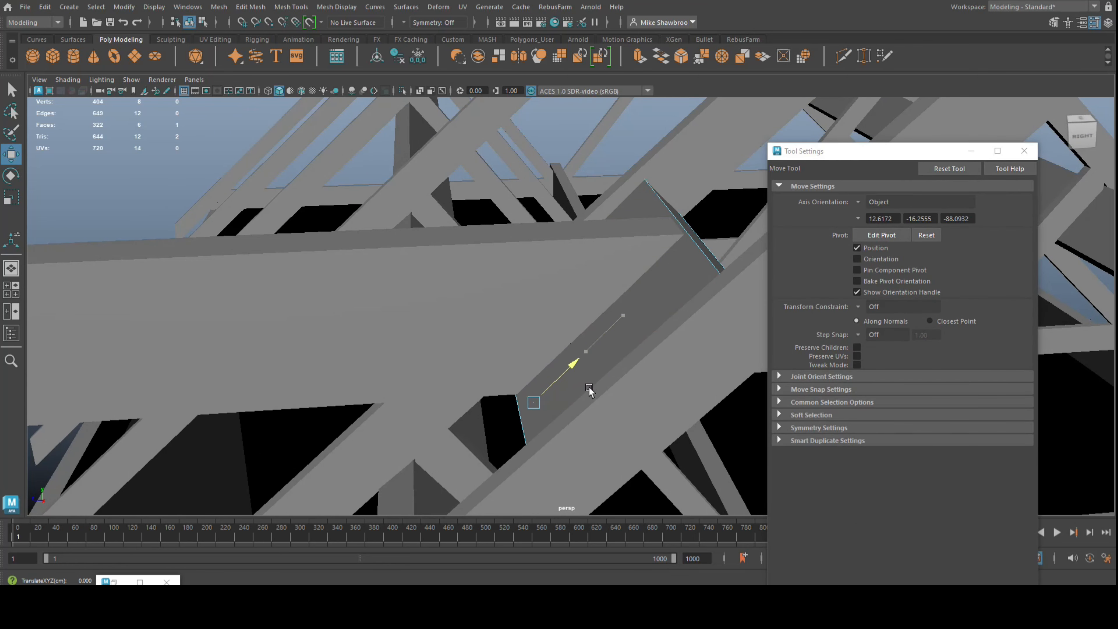
{"action": "left_click", "coordinate": [700, 245]}
{"action": "left_click_drag", "start_coordinate": [731, 196], "coordinate": [747, 186]}
{"action": "right_click_drag", "start_coordinate": [747, 185], "coordinate": [640, 340], "text": "alt"}
{"action": "middle_click_drag", "start_coordinate": [639, 339], "coordinate": [754, 249], "text": "alt"}
{"action": "left_click", "coordinate": [1023, 150]}
{"action": "left_click_drag", "start_coordinate": [444, 403], "coordinate": [464, 396], "text": "alt"}
{"action": "scroll", "coordinate": [465, 395], "scroll_direction": "down", "scroll_amount": 2}
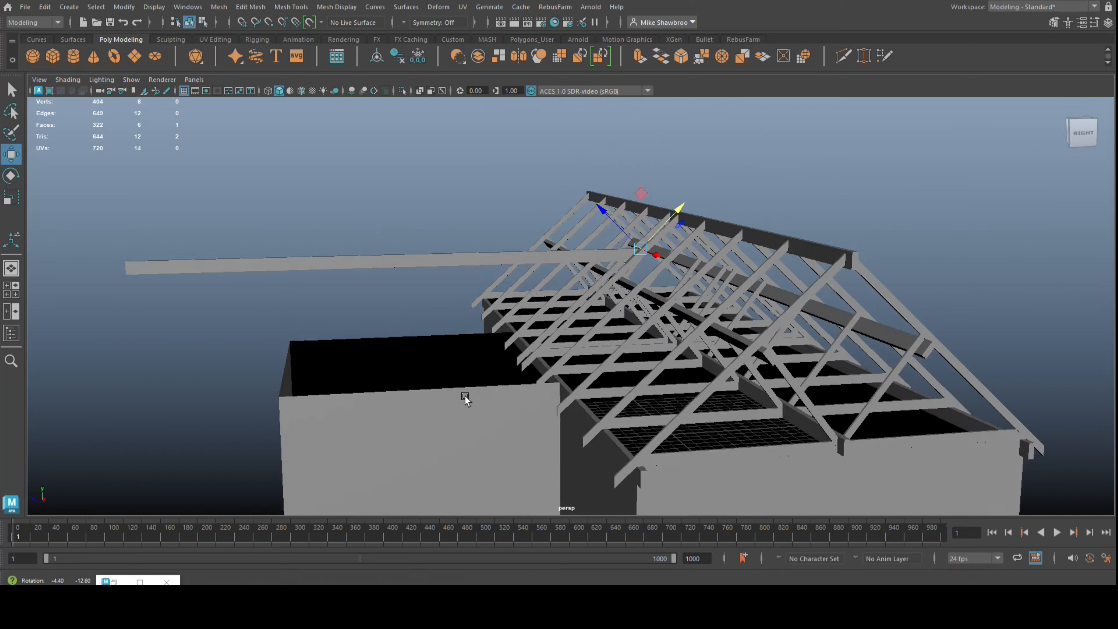
Shorten the beam by moving its outer end vertices in towards the wing's end wall.
{"action": "right_click_drag", "start_coordinate": [152, 260], "coordinate": [102, 253]}
{"action": "left_click_drag", "start_coordinate": [108, 237], "coordinate": [143, 305]}
{"action": "key", "text": "w"}
{"action": "left_click_drag", "start_coordinate": [175, 267], "coordinate": [421, 407]}
{"action": "scroll", "coordinate": [314, 290], "scroll_direction": "down", "scroll_amount": 3}
Duplicate the end truss's rafters and braces, and combine the copies into one mesh.
{"action": "left_click", "coordinate": [774, 443]}
{"action": "left_click", "coordinate": [832, 372]}
{"action": "left_click_drag", "start_coordinate": [854, 473], "coordinate": [819, 477], "text": "alt"}
{"action": "scroll", "coordinate": [839, 440], "scroll_direction": "up", "scroll_amount": 3}
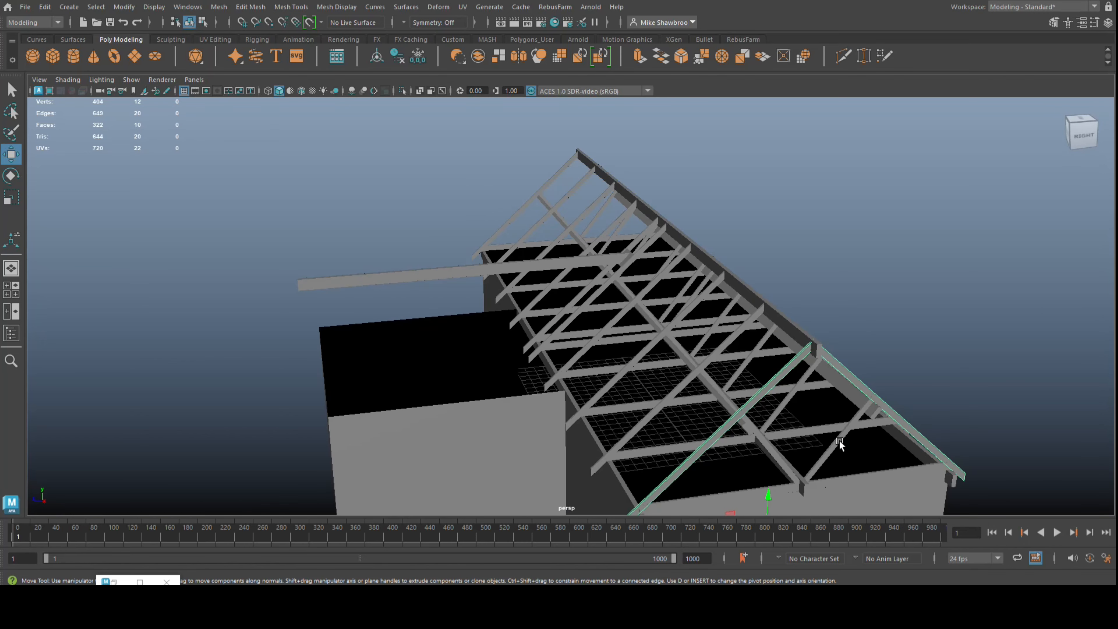
{"action": "left_click_drag", "start_coordinate": [713, 469], "coordinate": [770, 445], "text": "alt"}
{"action": "left_click", "coordinate": [218, 7]}
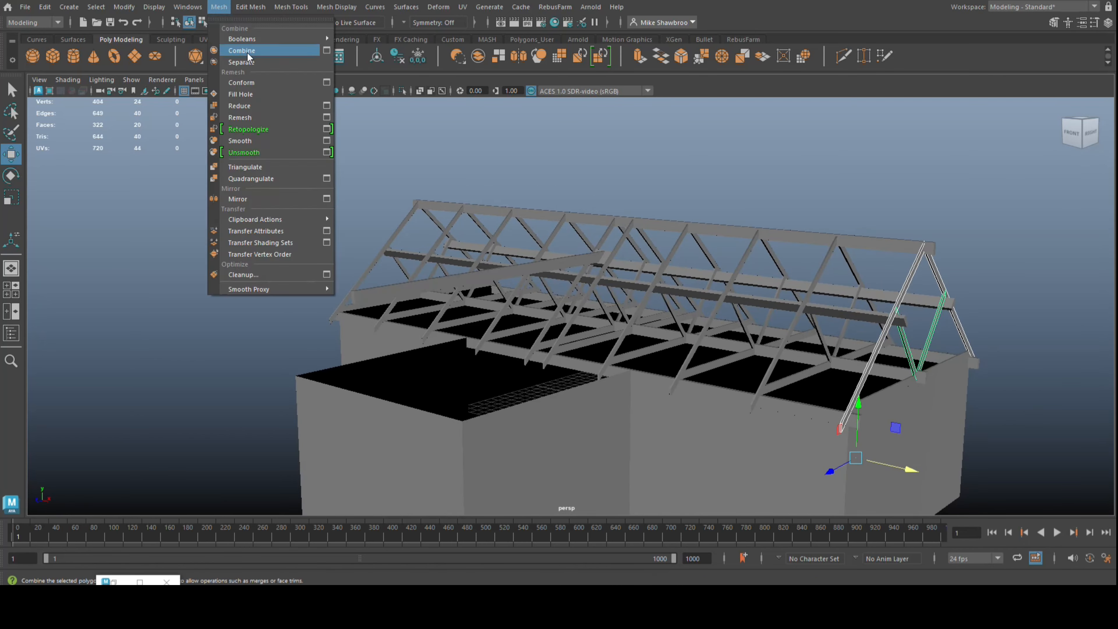
{"action": "left_click", "coordinate": [242, 50]}
Rotate the combined truss to face along the wing and centre it at the beam's outer end.
{"action": "left_click_drag", "start_coordinate": [896, 330], "coordinate": [686, 394]}
{"action": "scroll", "coordinate": [652, 457], "scroll_direction": "down", "scroll_amount": 5}
{"action": "key", "text": "e"}
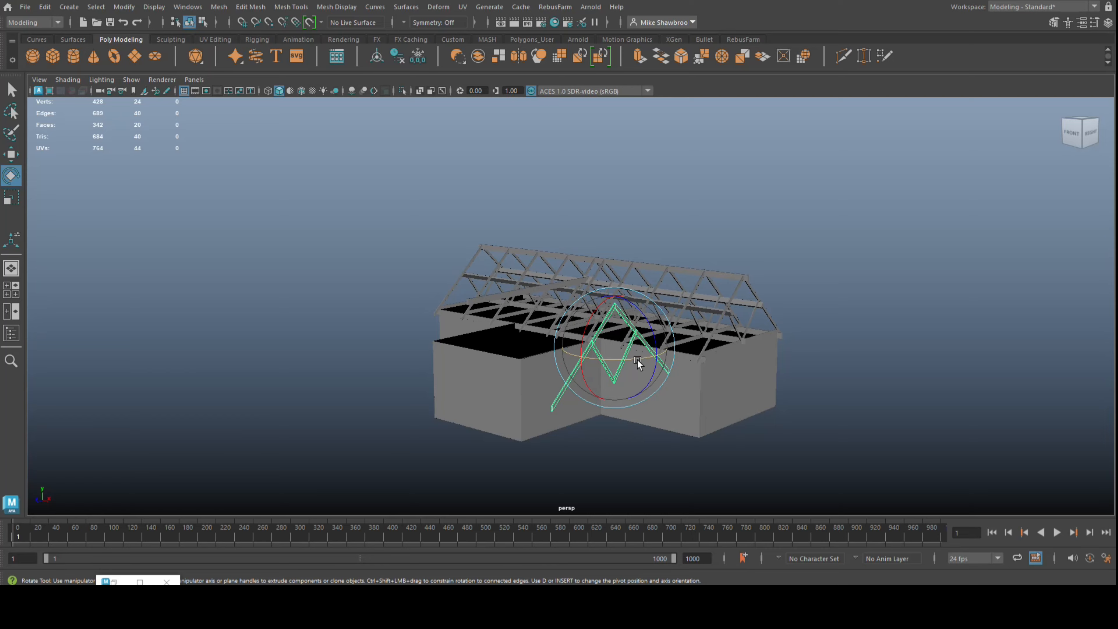
{"action": "left_click_drag", "start_coordinate": [638, 360], "coordinate": [519, 432]}
{"action": "key", "text": "w"}
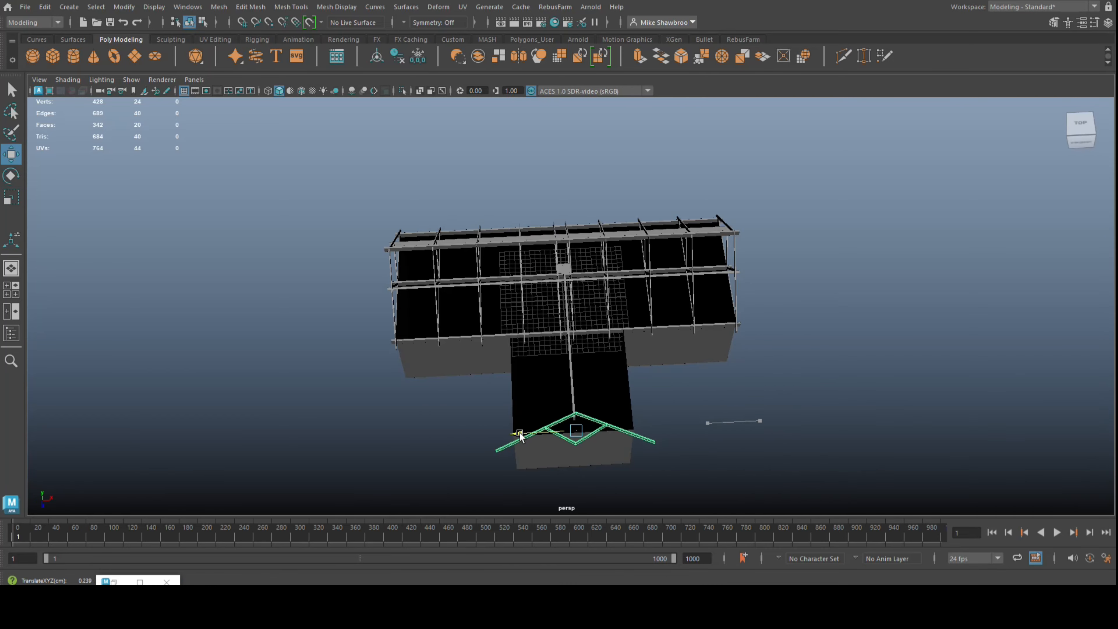
{"action": "key", "text": "space"}
{"action": "right_click_drag", "start_coordinate": [827, 435], "coordinate": [347, 438], "text": "alt"}
{"action": "key", "text": "space"}
{"action": "key", "text": "4"}
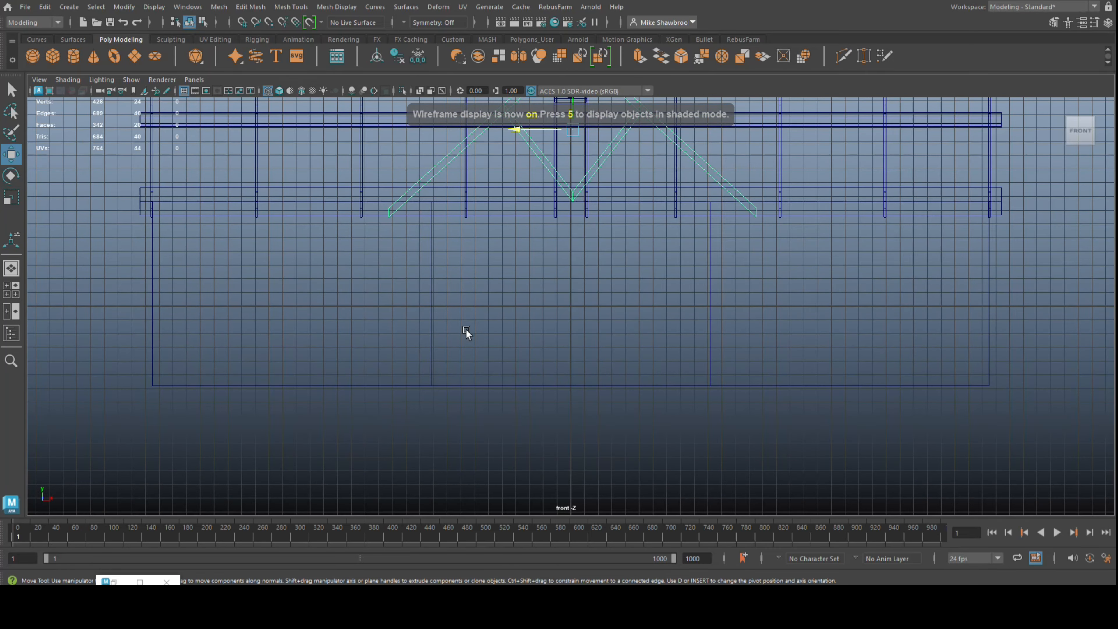
{"action": "middle_click_drag", "start_coordinate": [467, 329], "coordinate": [459, 486], "text": "alt"}
{"action": "left_click", "coordinate": [12, 290]}
{"action": "key", "text": "space"}
Raise the wing truss's lower vertices, including the brace joint, to the top of the wing's end wall.
{"action": "left_click_drag", "start_coordinate": [727, 292], "coordinate": [760, 463], "text": "alt"}
{"action": "scroll", "coordinate": [856, 462], "scroll_direction": "down", "scroll_amount": 5}
{"action": "right_click_drag", "start_coordinate": [921, 258], "coordinate": [865, 257]}
{"action": "left_click_drag", "start_coordinate": [204, 458], "coordinate": [758, 401]}
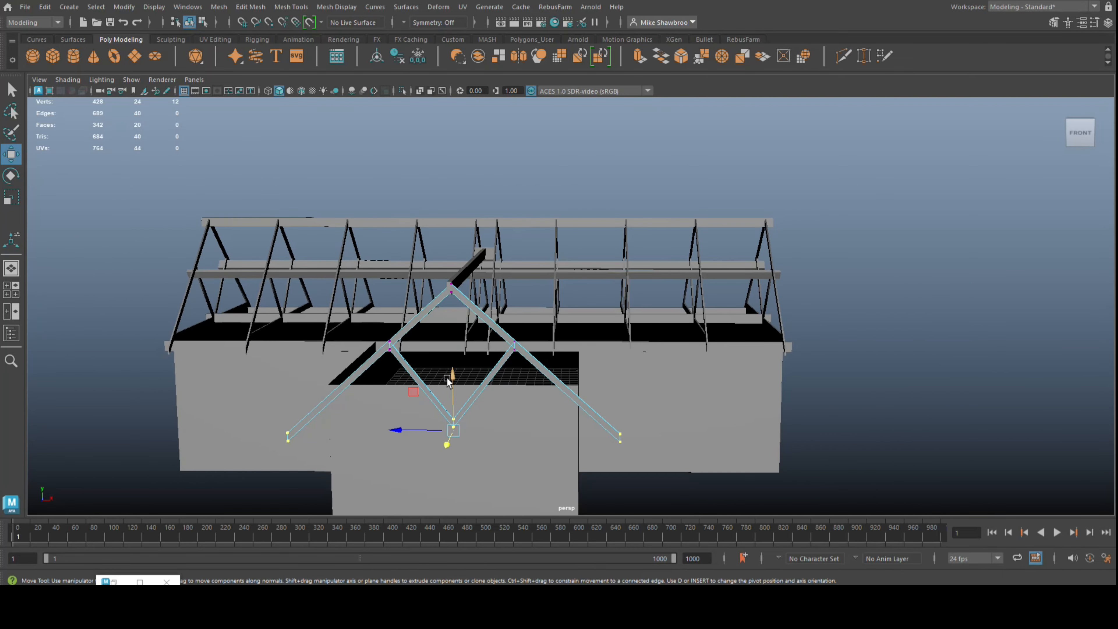
{"action": "left_click_drag", "start_coordinate": [450, 376], "coordinate": [450, 328]}
{"action": "left_click", "coordinate": [11, 289]}
{"action": "key", "text": "space"}
{"action": "key", "text": "5"}
{"action": "key", "text": "f"}
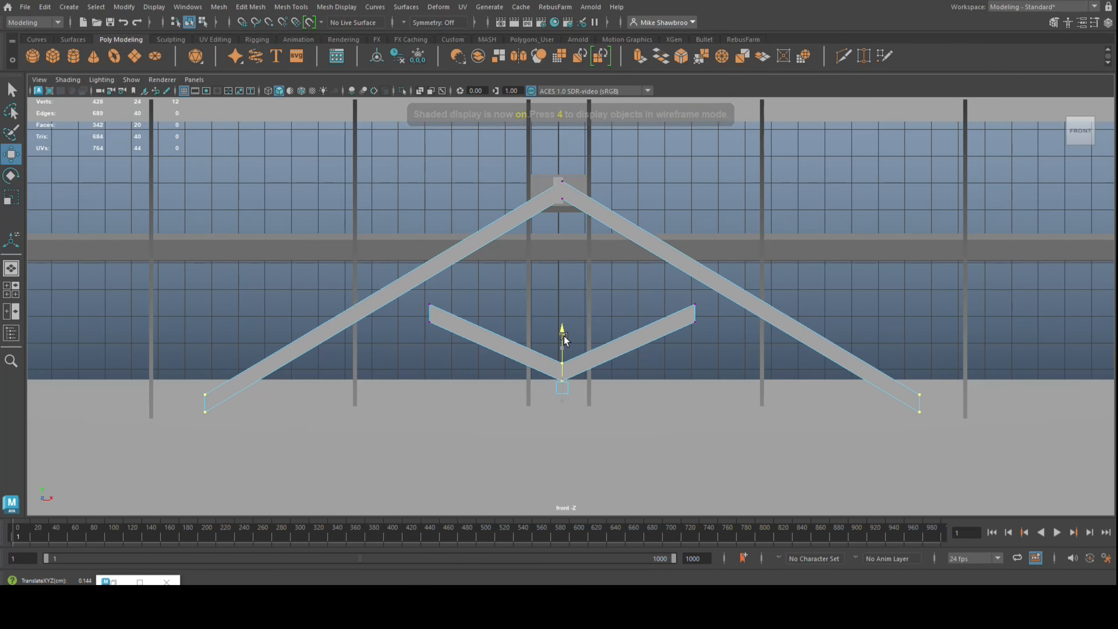
Scale the wing truss's rafter feet inward so they overhang the wing's side walls slightly.
{"action": "key", "text": "space"}
{"action": "key", "text": "space"}
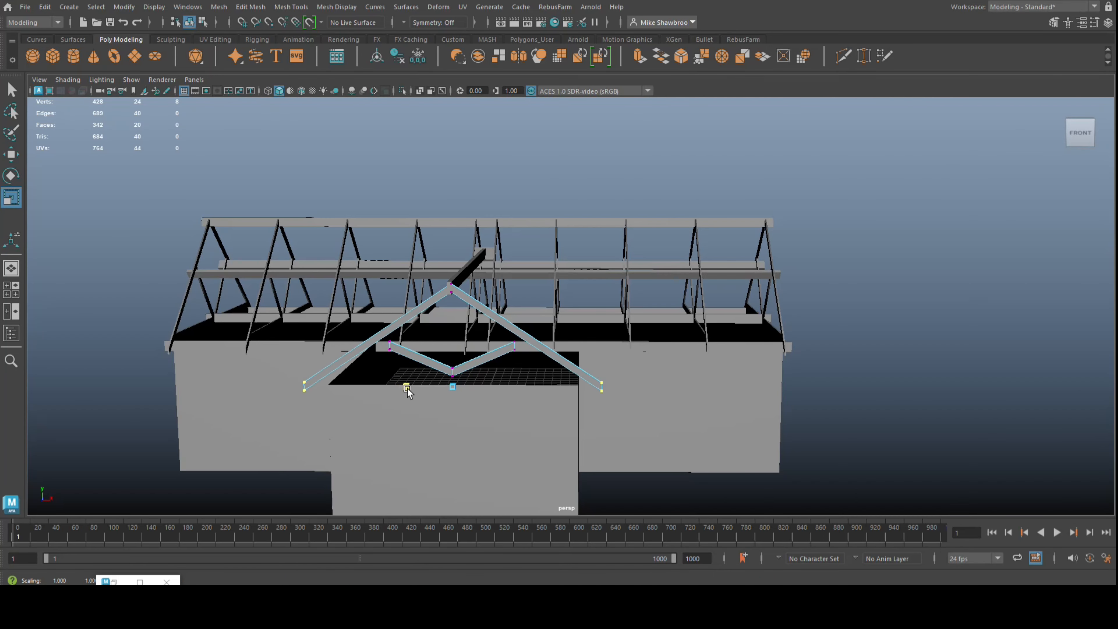
{"action": "left_click_drag", "start_coordinate": [406, 388], "coordinate": [581, 392]}
{"action": "key", "text": "w"}
Duplicate the wing's ridge beam and lower the copy onto the top of one wing side wall.
{"action": "right_click", "coordinate": [604, 258]}
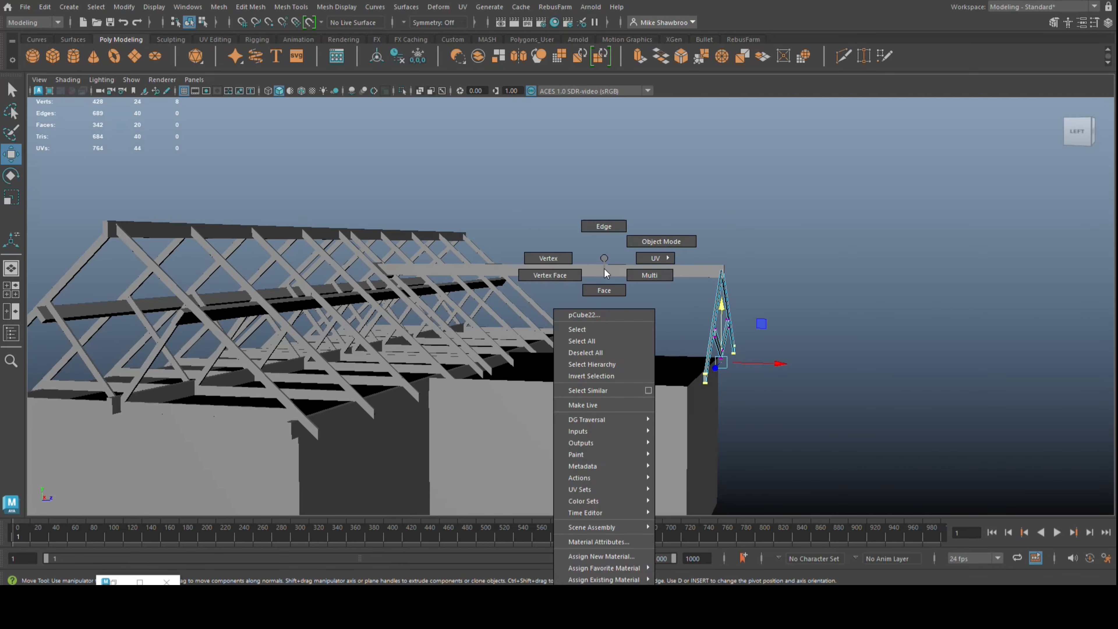
{"action": "right_click_drag", "start_coordinate": [604, 268], "coordinate": [661, 242]}
{"action": "left_click_drag", "start_coordinate": [471, 212], "coordinate": [488, 295]}
{"action": "left_click_drag", "start_coordinate": [617, 308], "coordinate": [491, 429], "text": "alt"}
{"action": "left_click_drag", "start_coordinate": [536, 316], "coordinate": [416, 354]}
{"action": "left_click_drag", "start_coordinate": [366, 447], "coordinate": [507, 461], "text": "alt"}
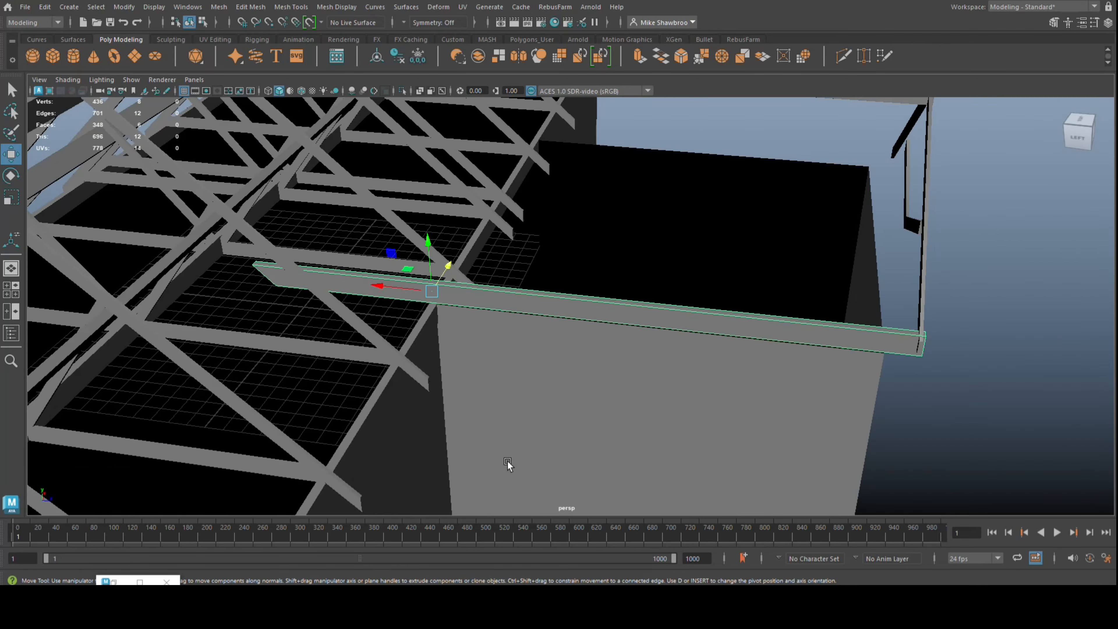
{"action": "left_click_drag", "start_coordinate": [364, 291], "coordinate": [333, 339], "text": "alt"}
{"action": "left_click_drag", "start_coordinate": [585, 259], "coordinate": [673, 269]}
{"action": "left_click_drag", "start_coordinate": [441, 241], "coordinate": [444, 265]}
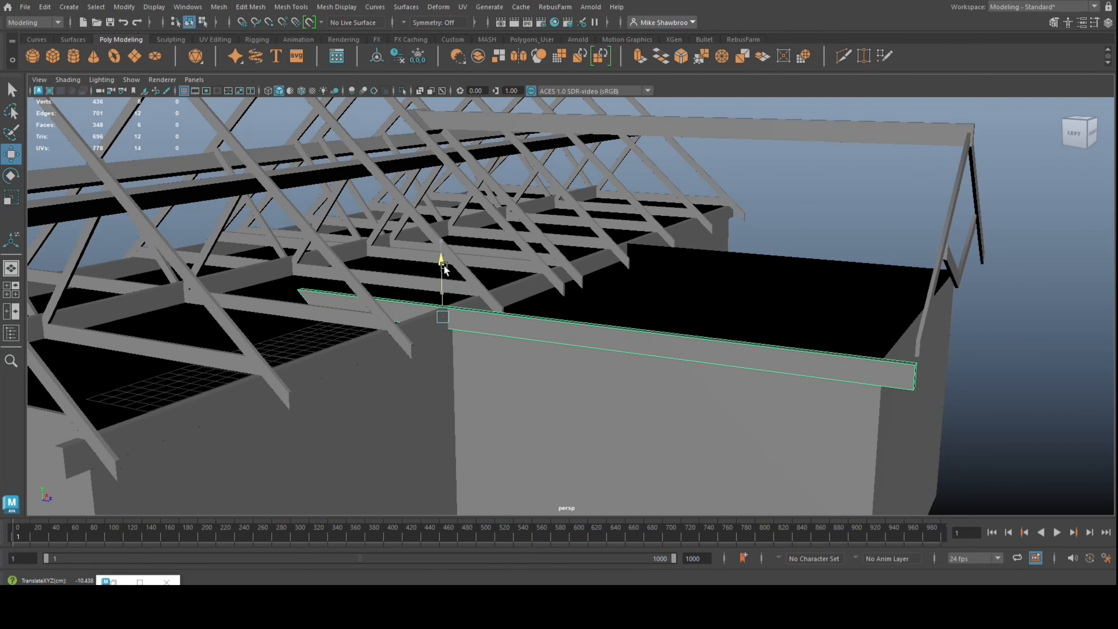
Move the wing side plate's inner end vertices back to the main front wall, checking alignment in the top view.
{"action": "scroll", "coordinate": [458, 308], "scroll_direction": "down", "scroll_amount": 5}
{"action": "left_click_drag", "start_coordinate": [465, 329], "coordinate": [480, 374], "text": "alt"}
{"action": "right_click_drag", "start_coordinate": [749, 156], "coordinate": [700, 156]}
{"action": "left_click_drag", "start_coordinate": [359, 288], "coordinate": [445, 331]}
{"action": "key", "text": "f"}
{"action": "left_click_drag", "start_coordinate": [493, 416], "coordinate": [517, 373], "text": "alt"}
{"action": "left_click_drag", "start_coordinate": [632, 386], "coordinate": [843, 514]}
{"action": "left_click_drag", "start_coordinate": [664, 450], "coordinate": [514, 444]}
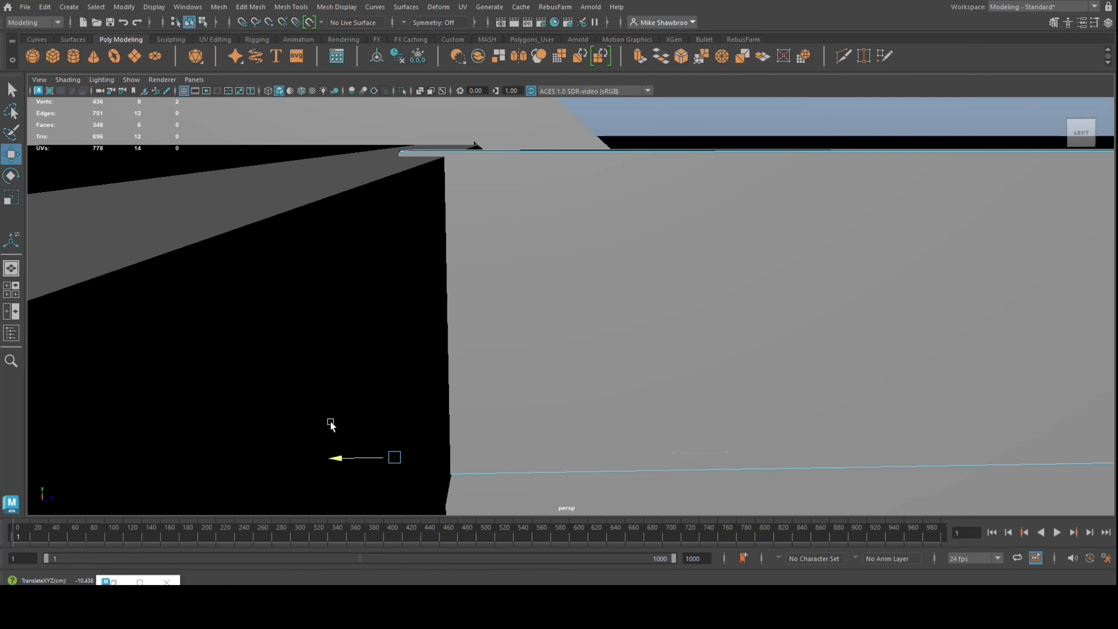
{"action": "key", "text": "space"}
{"action": "key", "text": "space"}
{"action": "left_click_drag", "start_coordinate": [571, 253], "coordinate": [570, 298]}
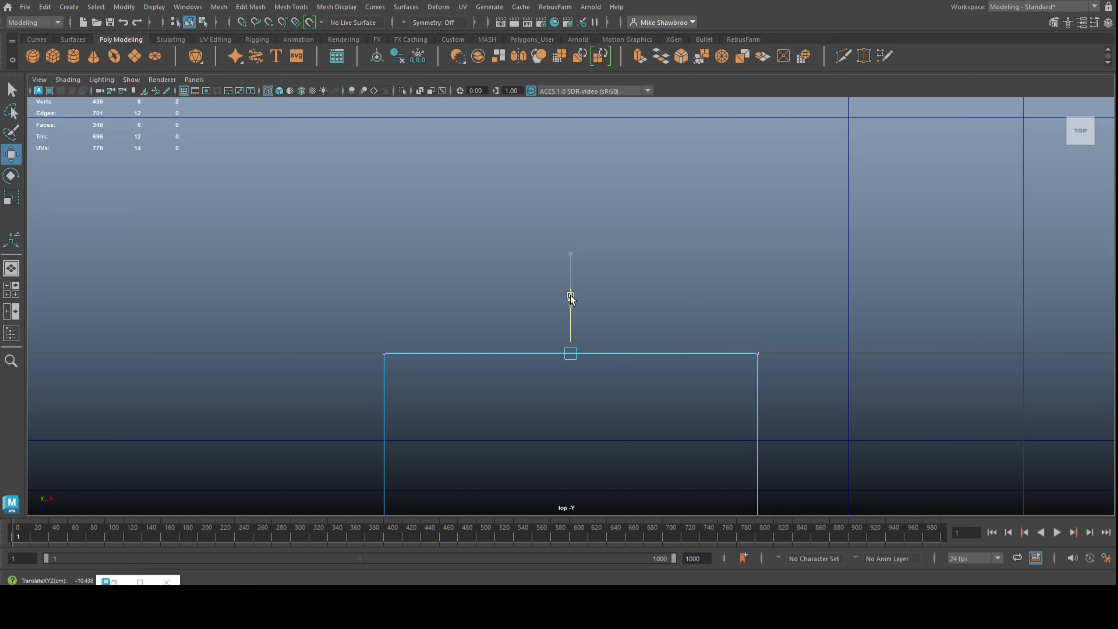
{"action": "left_click", "coordinate": [11, 268]}
Nudge the wing side plate's height to match the top plate of the main wall.
{"action": "scroll", "coordinate": [546, 302], "scroll_direction": "down", "scroll_amount": 5}
{"action": "right_click_drag", "start_coordinate": [694, 260], "coordinate": [749, 241]}
{"action": "scroll", "coordinate": [551, 317], "scroll_direction": "up", "scroll_amount": 2}
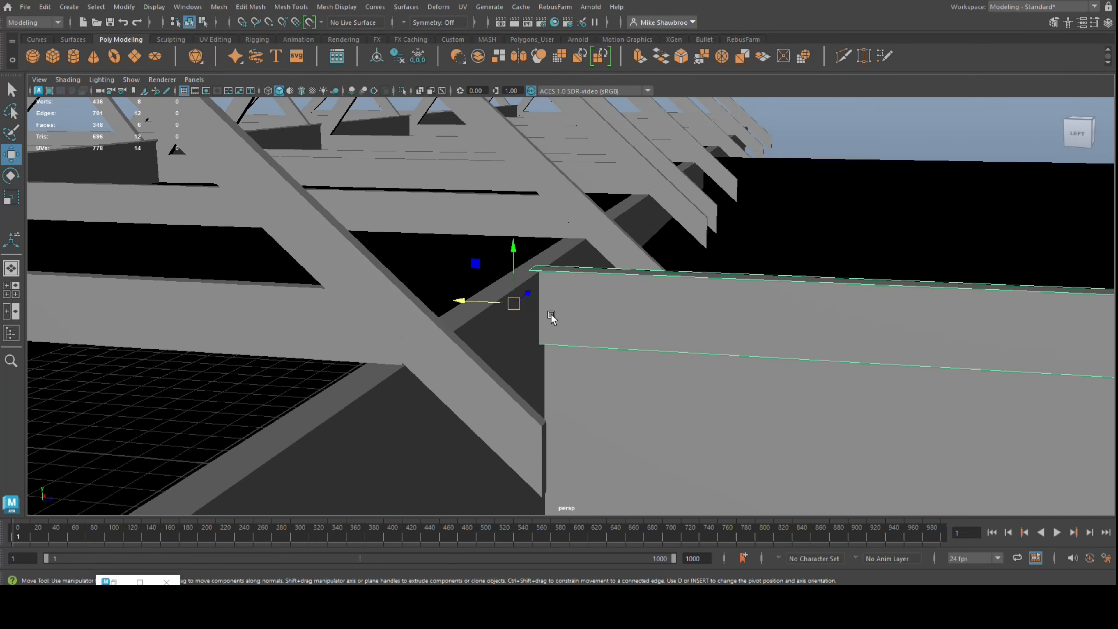
{"action": "left_click_drag", "start_coordinate": [513, 244], "coordinate": [514, 246]}
{"action": "scroll", "coordinate": [616, 317], "scroll_direction": "down", "scroll_amount": 6}
Duplicate the wing side plate onto the opposite wing wall and align the copy flush with that wall.
{"action": "left_click_drag", "start_coordinate": [748, 378], "coordinate": [627, 400], "text": "alt"}
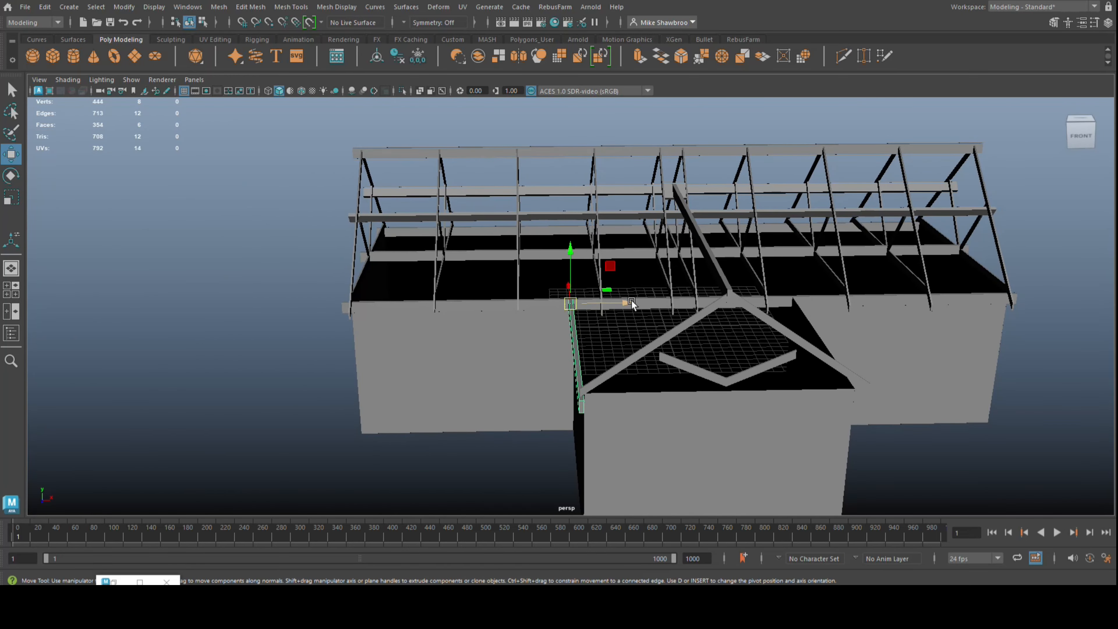
{"action": "left_click_drag", "start_coordinate": [631, 300], "coordinate": [854, 348], "text": "shift"}
{"action": "key", "text": "f"}
{"action": "mouse_move", "coordinate": [704, 360]}
{"action": "left_mouse_down", "text": "alt"}
{"action": "mouse_move", "coordinate": [697, 317]}
{"action": "mouse_move", "coordinate": [695, 352]}
{"action": "left_mouse_up", "text": "alt"}
{"action": "left_click_drag", "start_coordinate": [615, 261], "coordinate": [598, 263]}
{"action": "left_click_drag", "start_coordinate": [630, 317], "coordinate": [621, 322], "text": "alt"}
{"action": "left_click_drag", "start_coordinate": [653, 246], "coordinate": [646, 248]}
Shift the first wing side plate inward to sit flush with its wall.
{"action": "scroll", "coordinate": [616, 299], "scroll_direction": "down", "scroll_amount": 6}
{"action": "mouse_move", "coordinate": [317, 388]}
{"action": "left_mouse_down", "text": "alt"}
{"action": "mouse_move", "coordinate": [364, 400]}
{"action": "mouse_move", "coordinate": [314, 382]}
{"action": "left_mouse_up", "text": "alt"}
{"action": "scroll", "coordinate": [281, 396], "scroll_direction": "up", "scroll_amount": 5}
{"action": "left_click", "coordinate": [316, 382]}
{"action": "left_click_drag", "start_coordinate": [369, 234], "coordinate": [401, 227], "text": "alt"}
{"action": "left_click_drag", "start_coordinate": [359, 154], "coordinate": [377, 158]}
{"action": "scroll", "coordinate": [572, 396], "scroll_direction": "down", "scroll_amount": 5}
Extend the wing truss's rafter feet outward and downward past the side plates in the front view.
{"action": "left_click_drag", "start_coordinate": [559, 435], "coordinate": [589, 411], "text": "alt"}
{"action": "left_click_drag", "start_coordinate": [627, 264], "coordinate": [633, 309], "text": "alt"}
{"action": "left_click", "coordinate": [598, 259]}
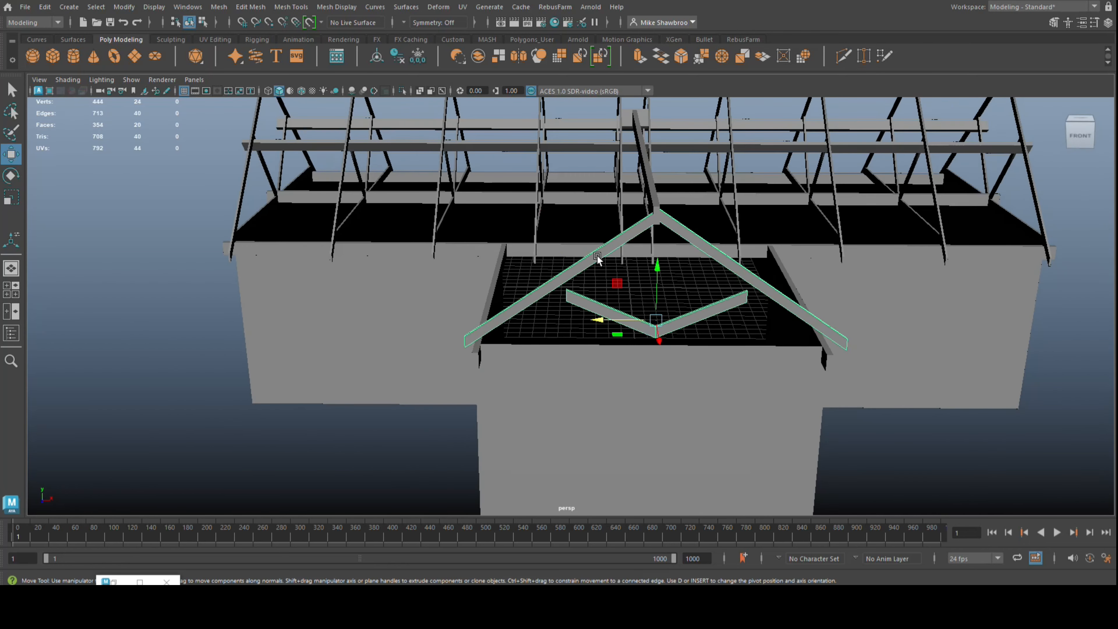
{"action": "right_click_drag", "start_coordinate": [597, 260], "coordinate": [546, 265]}
{"action": "key", "text": "space"}
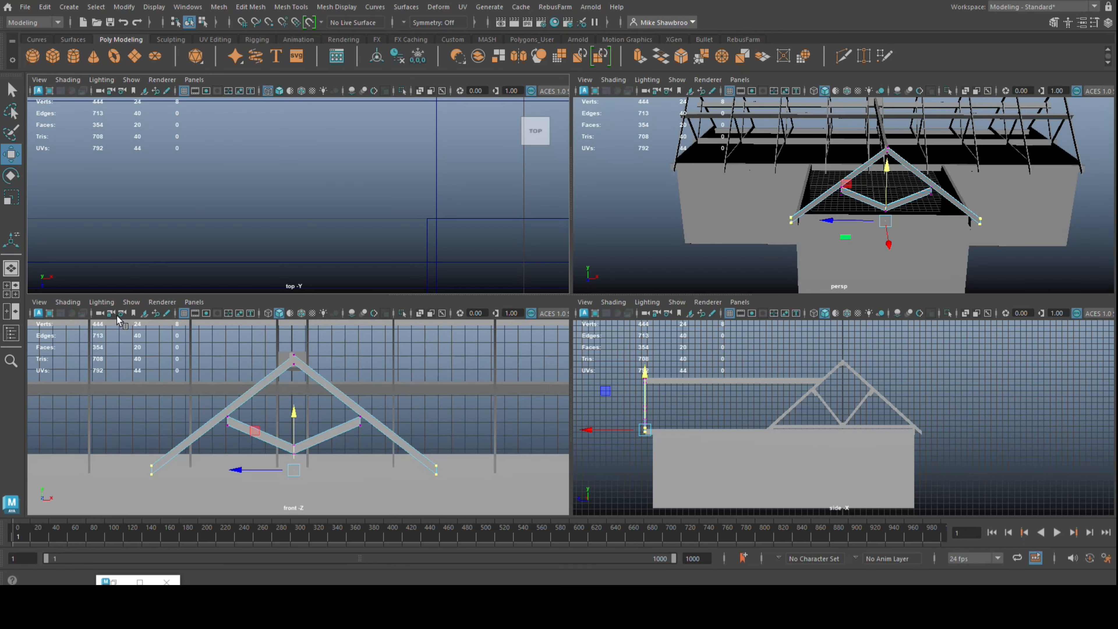
{"action": "key", "text": "space"}
{"action": "key", "text": "4"}
{"action": "scroll", "coordinate": [455, 443], "scroll_direction": "up", "scroll_amount": 3}
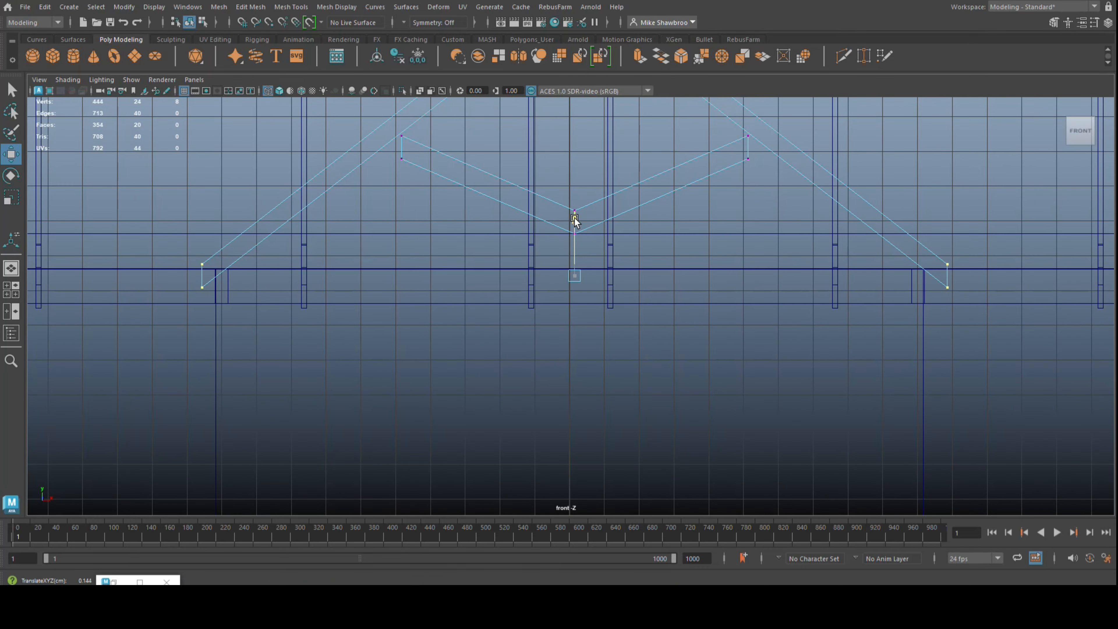
{"action": "left_click_drag", "start_coordinate": [522, 283], "coordinate": [519, 284]}
{"action": "key", "text": "w"}
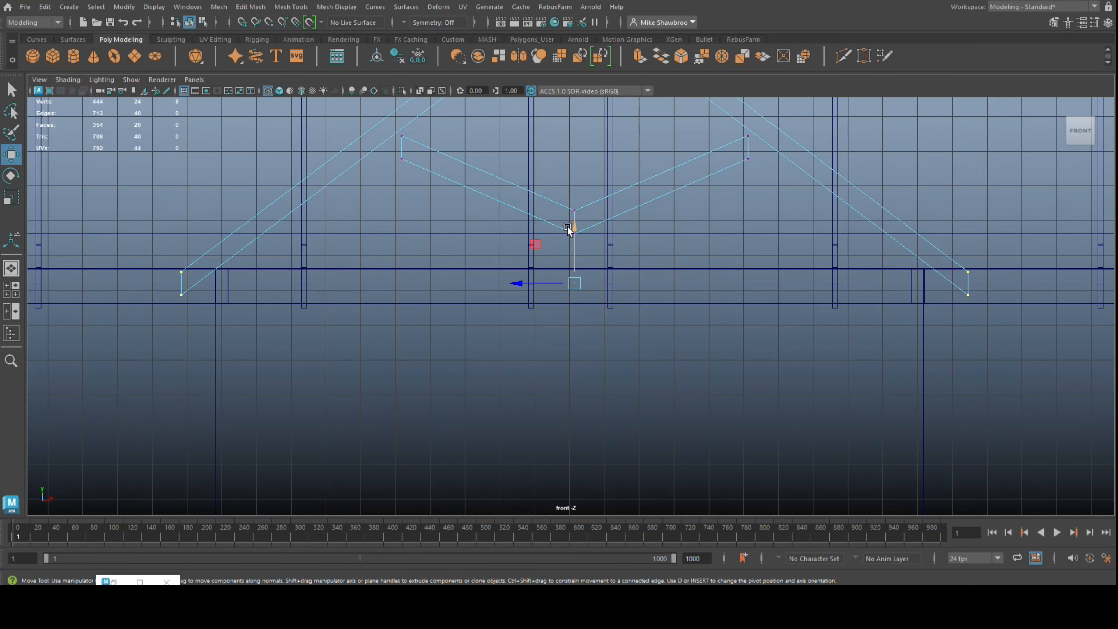
{"action": "left_click_drag", "start_coordinate": [569, 226], "coordinate": [569, 239]}
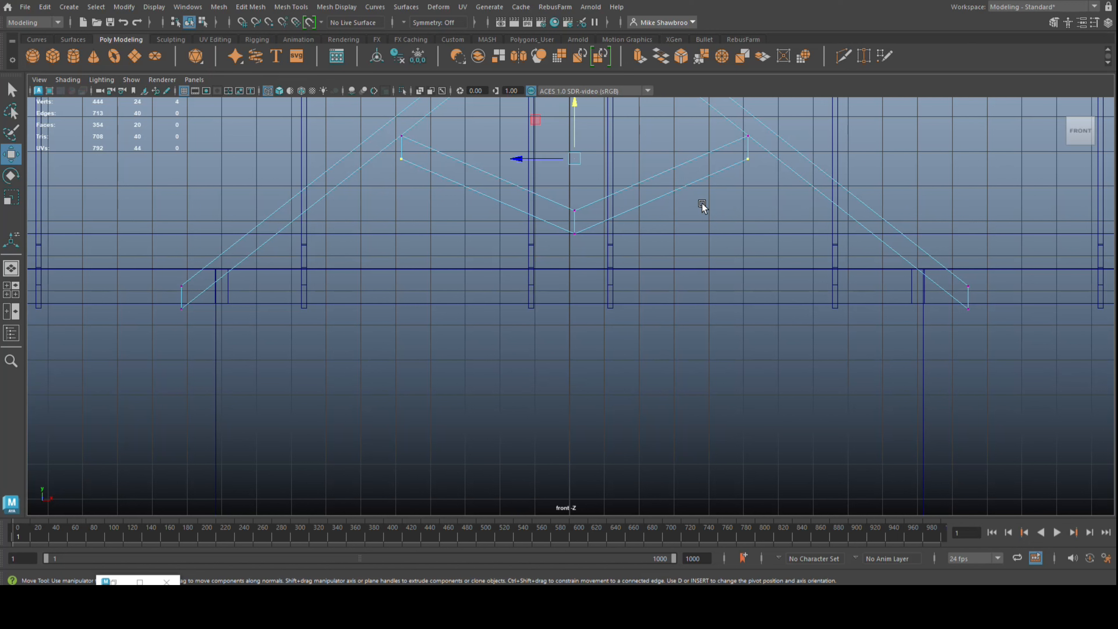
Spread and raise the lower outer vertices of the wing truss's braces to meet the rafters' underside.
{"action": "left_click_drag", "start_coordinate": [523, 160], "coordinate": [514, 159]}
{"action": "key", "text": "w"}
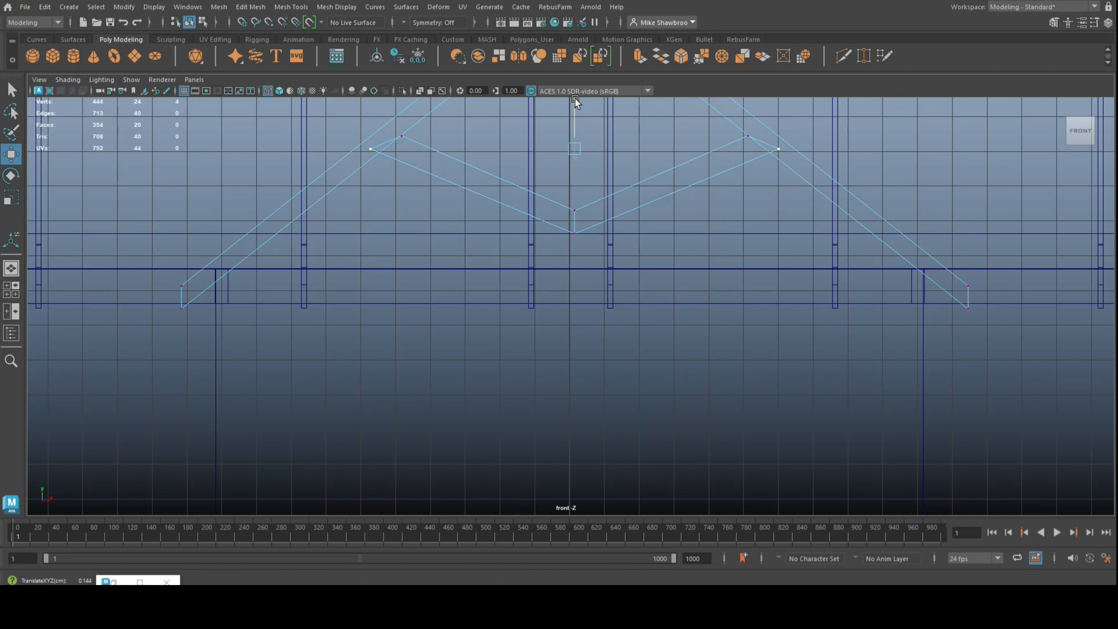
{"action": "left_click_drag", "start_coordinate": [574, 110], "coordinate": [573, 97]}
{"action": "key", "text": "r"}
{"action": "left_click_drag", "start_coordinate": [521, 144], "coordinate": [527, 145]}
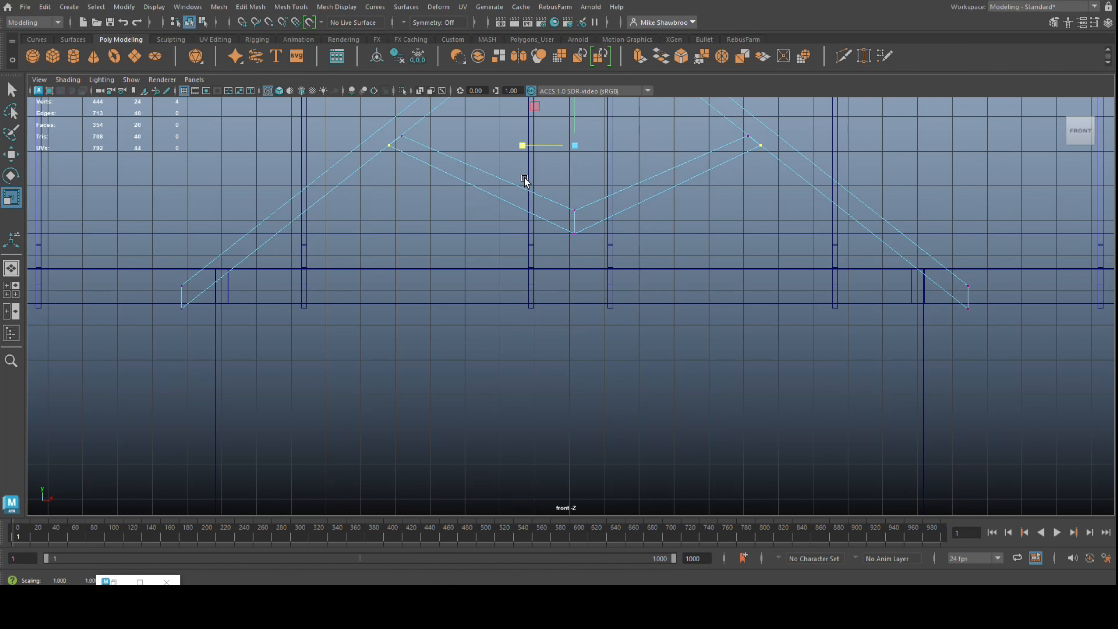
Lower the upper centre vertices where the wing truss's two braces join, and return to object selection.
{"action": "left_click_drag", "start_coordinate": [563, 195], "coordinate": [587, 219]}
{"action": "left_click_drag", "start_coordinate": [575, 154], "coordinate": [575, 162]}
{"action": "key", "text": "space"}
{"action": "key", "text": "space"}
{"action": "left_click_drag", "start_coordinate": [602, 278], "coordinate": [814, 199], "text": "alt"}
{"action": "right_click_drag", "start_coordinate": [885, 162], "coordinate": [937, 145]}
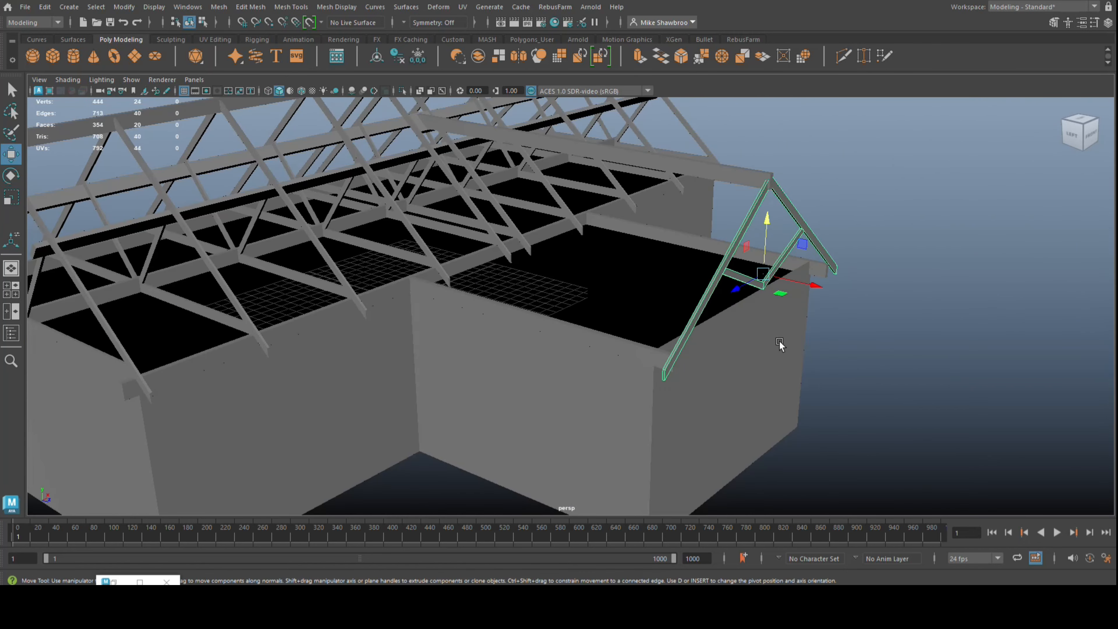
Add five evenly spaced copies of the end truss along the wing, back toward the main roof.
{"action": "left_click_drag", "start_coordinate": [781, 342], "coordinate": [836, 336], "text": "alt"}
{"action": "key", "text": "shift+d"}
{"action": "key", "text": "shift+d"}
{"action": "key", "text": "shift+d"}
{"action": "key", "text": "shift+d"}
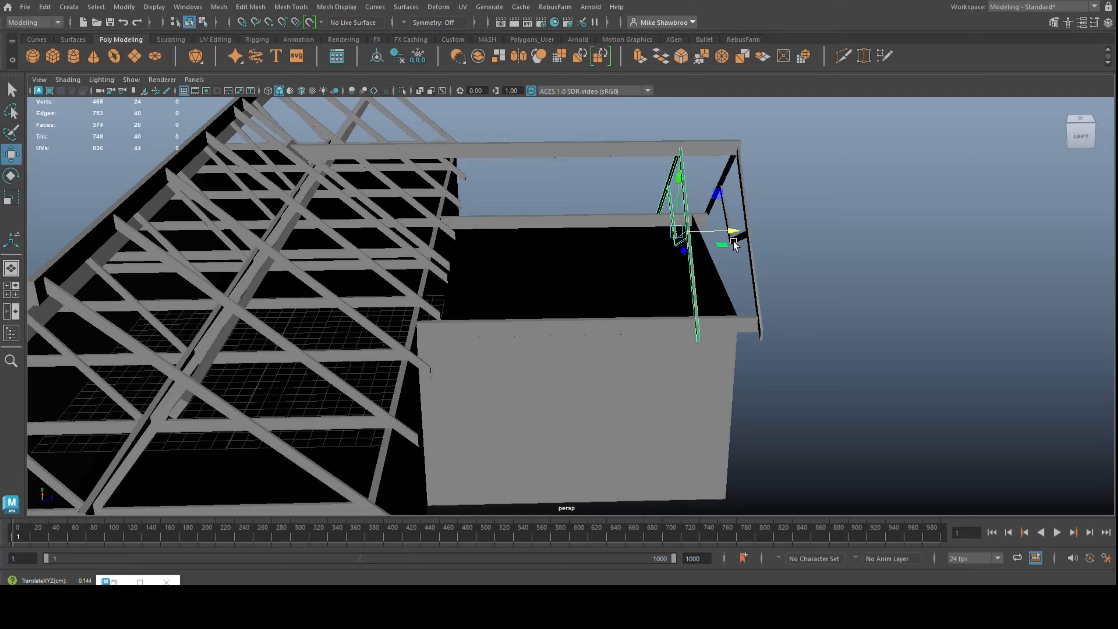
Duplicate a wing side plate and shift the copy sideways to the middle of the wing in the front view.
{"action": "left_click_drag", "start_coordinate": [714, 247], "coordinate": [619, 260], "text": "alt"}
{"action": "left_click", "coordinate": [660, 354]}
{"action": "left_click_drag", "start_coordinate": [660, 354], "coordinate": [796, 372], "text": "alt"}
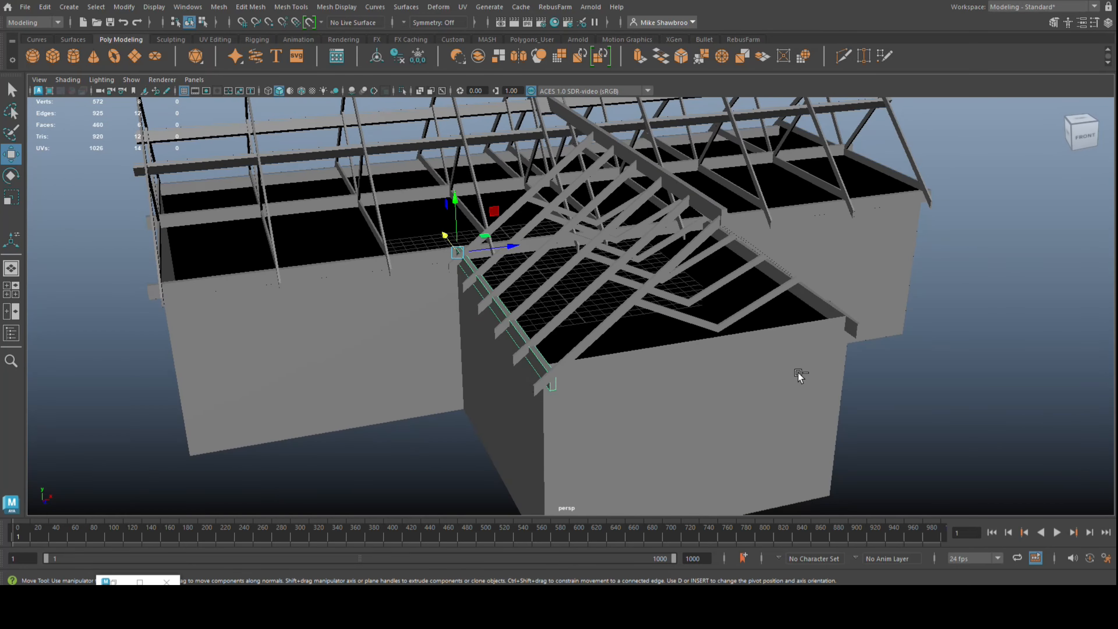
{"action": "key", "text": "shift+d"}
{"action": "left_click", "coordinate": [11, 289]}
{"action": "key", "text": "space"}
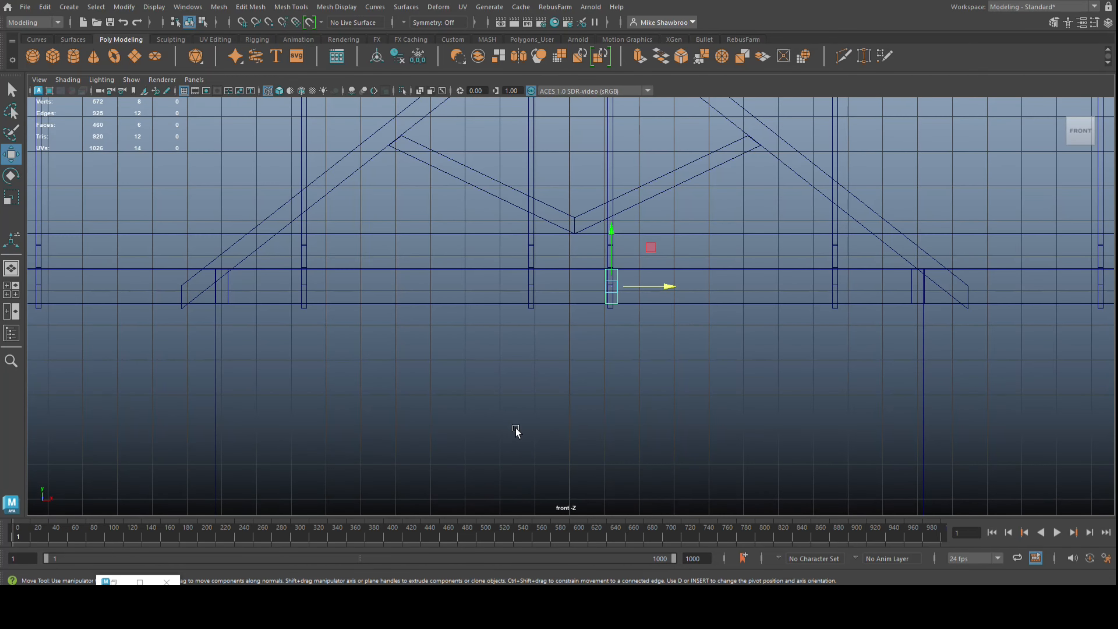
{"action": "scroll", "coordinate": [537, 434], "scroll_direction": "up", "scroll_amount": 3}
{"action": "left_click_drag", "start_coordinate": [689, 275], "coordinate": [635, 283]}
{"action": "scroll", "coordinate": [616, 319], "scroll_direction": "down", "scroll_amount": 2}
{"action": "scroll", "coordinate": [614, 323], "scroll_direction": "down", "scroll_amount": 3}
{"action": "middle_click_drag", "start_coordinate": [615, 323], "coordinate": [607, 430], "text": "alt"}
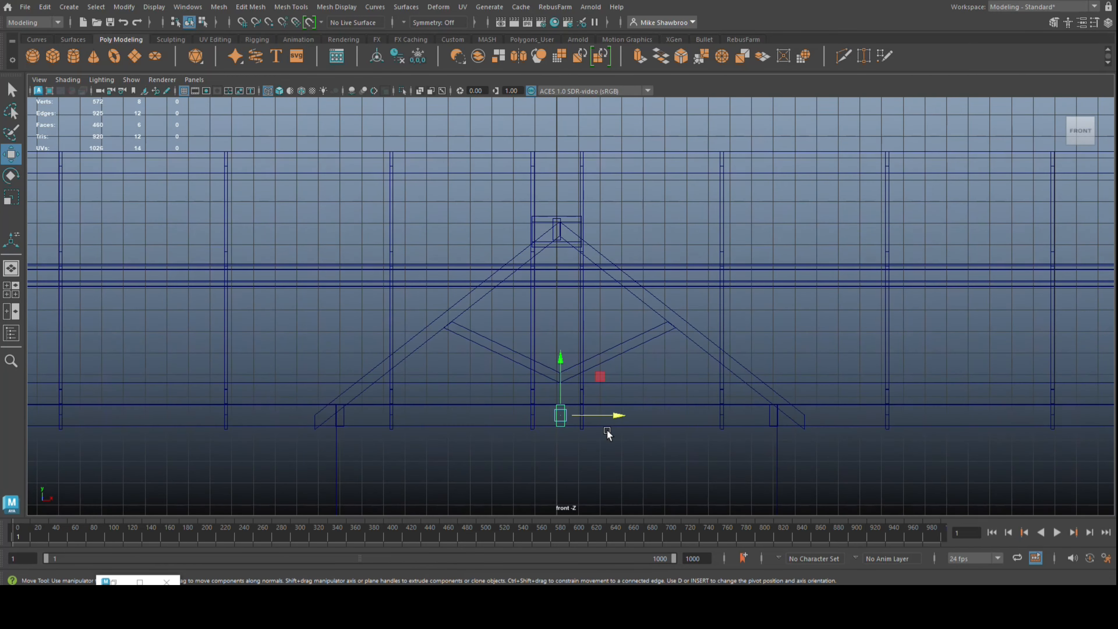
Nudge the misaligned wing trusses sideways in the front view so their peaks and brace joints line up on the wing's centreline.
{"action": "scroll", "coordinate": [607, 429], "scroll_direction": "up", "scroll_amount": 2}
{"action": "left_click", "coordinate": [620, 233]}
{"action": "left_click_drag", "start_coordinate": [498, 386], "coordinate": [495, 384]}
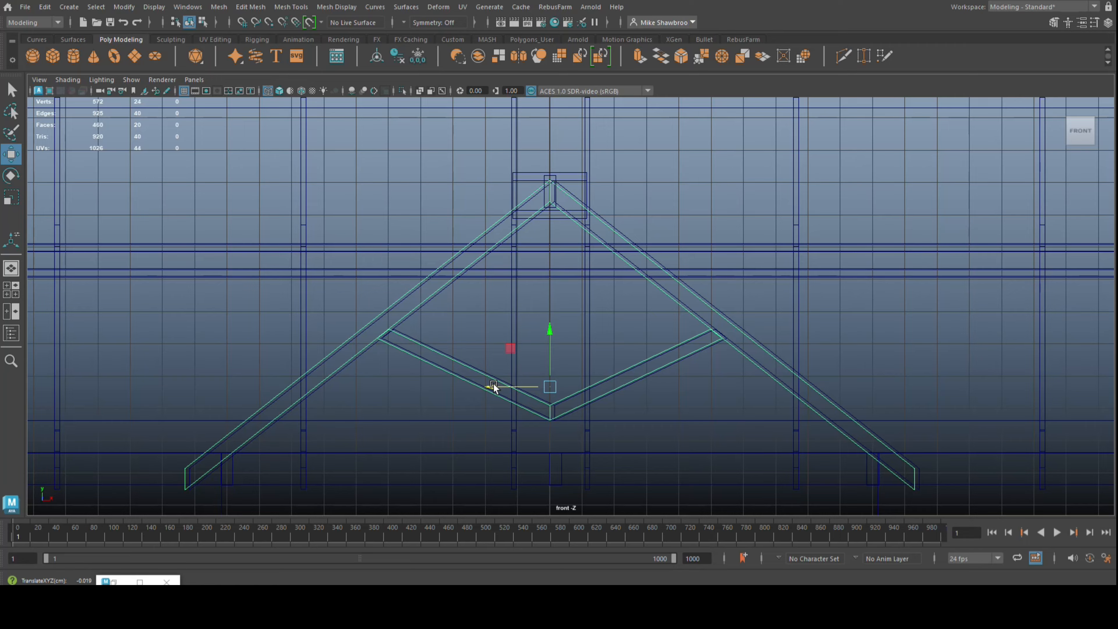
{"action": "middle_click_drag", "start_coordinate": [612, 459], "coordinate": [623, 349], "text": "alt"}
{"action": "scroll", "coordinate": [569, 309], "scroll_direction": "up", "scroll_amount": 5}
{"action": "left_click", "coordinate": [561, 292]}
{"action": "mouse_move", "coordinate": [501, 210]}
{"action": "left_mouse_down"}
{"action": "mouse_move", "coordinate": [486, 218]}
{"action": "mouse_move", "coordinate": [492, 210]}
{"action": "left_mouse_up"}
{"action": "left_click", "coordinate": [560, 290]}
{"action": "left_click", "coordinate": [560, 291]}
{"action": "left_click", "coordinate": [553, 274]}
{"action": "left_click_drag", "start_coordinate": [553, 274], "coordinate": [568, 296]}
{"action": "left_click_drag", "start_coordinate": [509, 211], "coordinate": [494, 211]}
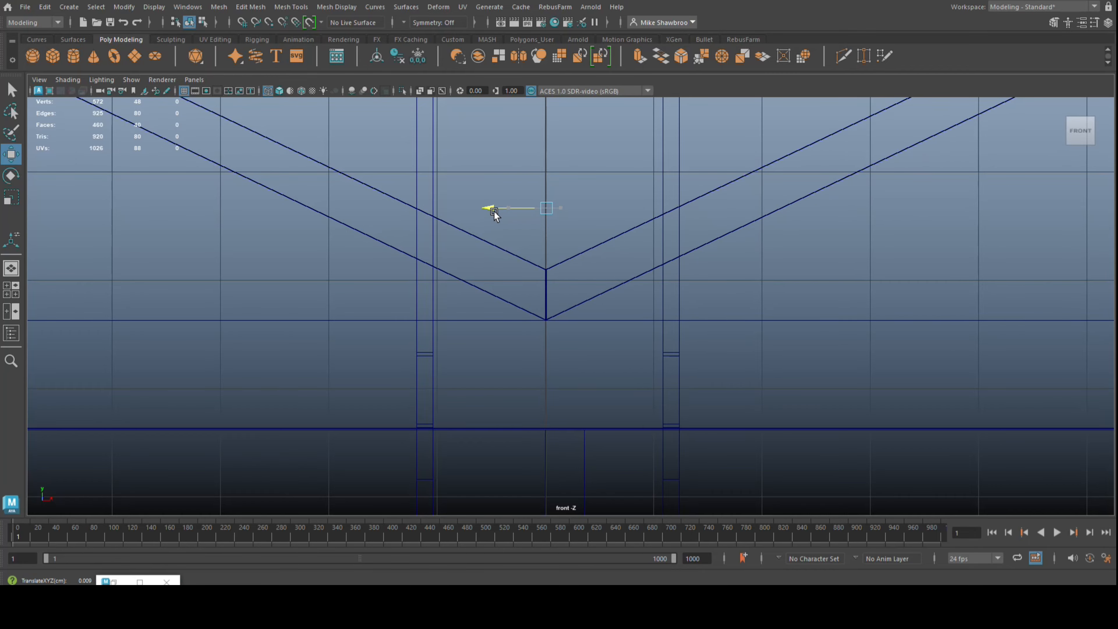
Select all the wing trusses together and combine them into a single mesh.
{"action": "scroll", "coordinate": [564, 367], "scroll_direction": "down", "scroll_amount": 5}
{"action": "scroll", "coordinate": [564, 368], "scroll_direction": "down", "scroll_amount": 4}
{"action": "key", "text": "space"}
{"action": "key", "text": "space"}
{"action": "mouse_move", "coordinate": [627, 362]}
{"action": "left_mouse_down", "text": "alt"}
{"action": "mouse_move", "coordinate": [644, 405]}
{"action": "mouse_move", "coordinate": [651, 376]}
{"action": "mouse_move", "coordinate": [651, 410]}
{"action": "mouse_move", "coordinate": [628, 412]}
{"action": "left_mouse_up", "text": "alt"}
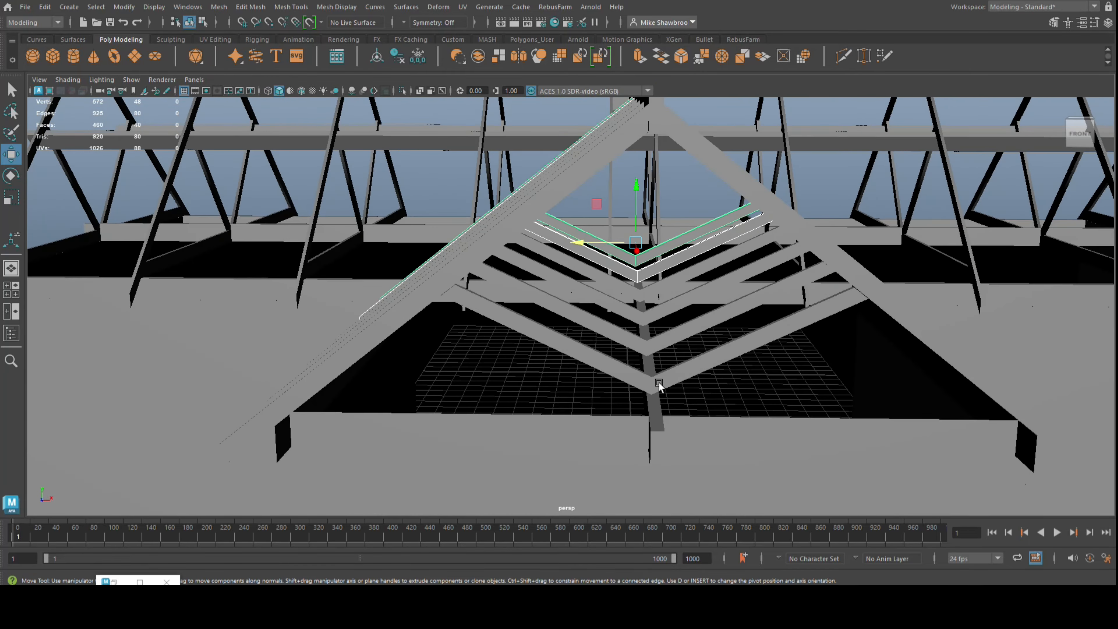
{"action": "left_click", "coordinate": [711, 283], "text": "shift"}
{"action": "left_click", "coordinate": [709, 263], "text": "shift"}
{"action": "left_click", "coordinate": [704, 247], "text": "shift"}
{"action": "left_click", "coordinate": [701, 234], "text": "shift"}
{"action": "left_click", "coordinate": [219, 6]}
{"action": "left_click", "coordinate": [225, 50]}
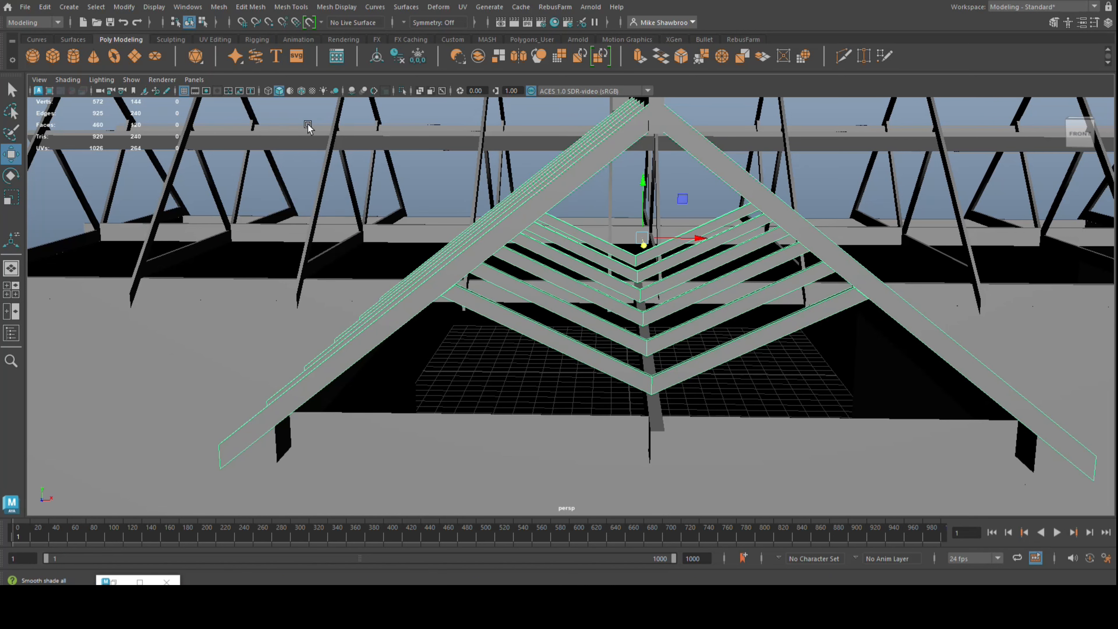
Lower the centre vertices of the combined trusses' braces onto the middle beam, and centre that beam beneath the brace joints.
{"action": "right_click_drag", "start_coordinate": [171, 258], "coordinate": [84, 257]}
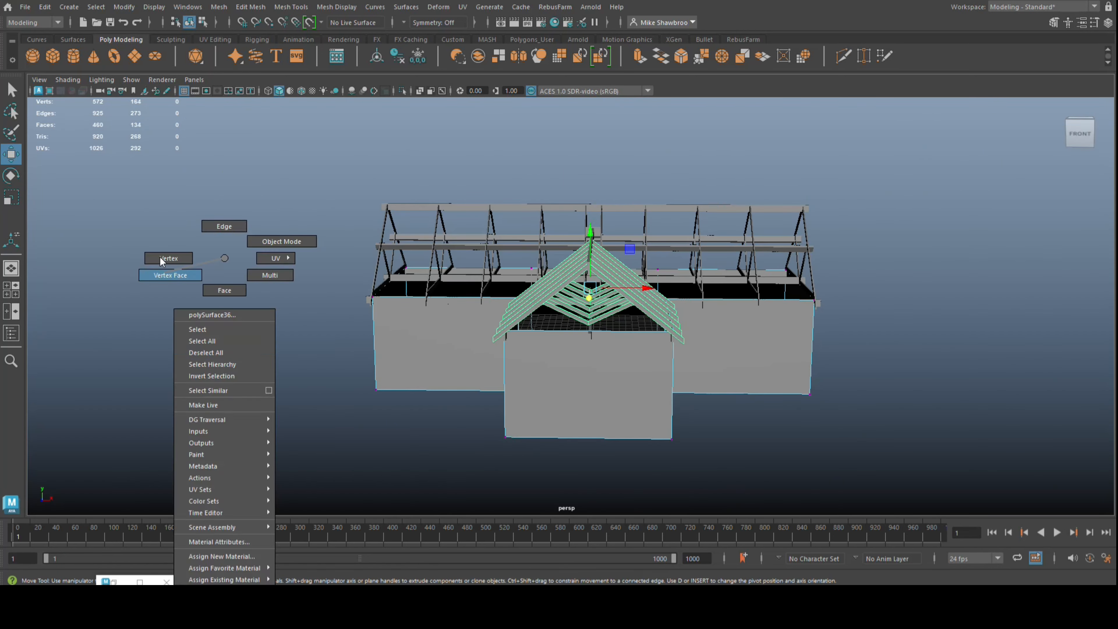
{"action": "right_click_drag", "start_coordinate": [167, 257], "coordinate": [167, 257]}
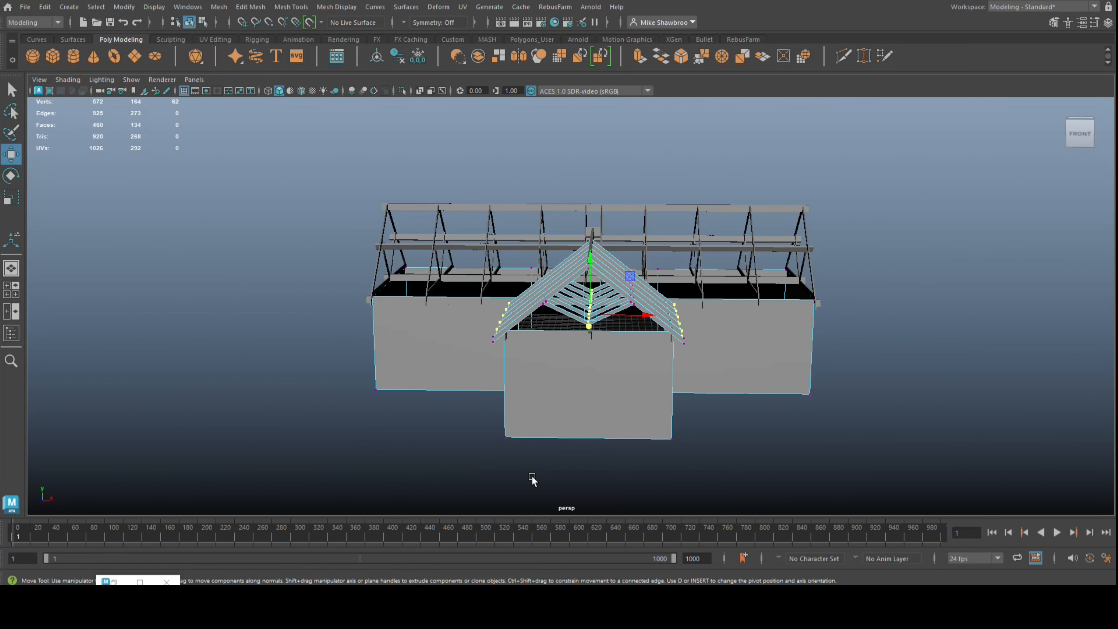
{"action": "left_click_drag", "start_coordinate": [574, 283], "coordinate": [605, 335]}
{"action": "left_click_drag", "start_coordinate": [591, 248], "coordinate": [559, 298]}
{"action": "left_click", "coordinate": [14, 290]}
{"action": "key", "text": "space"}
{"action": "scroll", "coordinate": [562, 295], "scroll_direction": "up", "scroll_amount": 5}
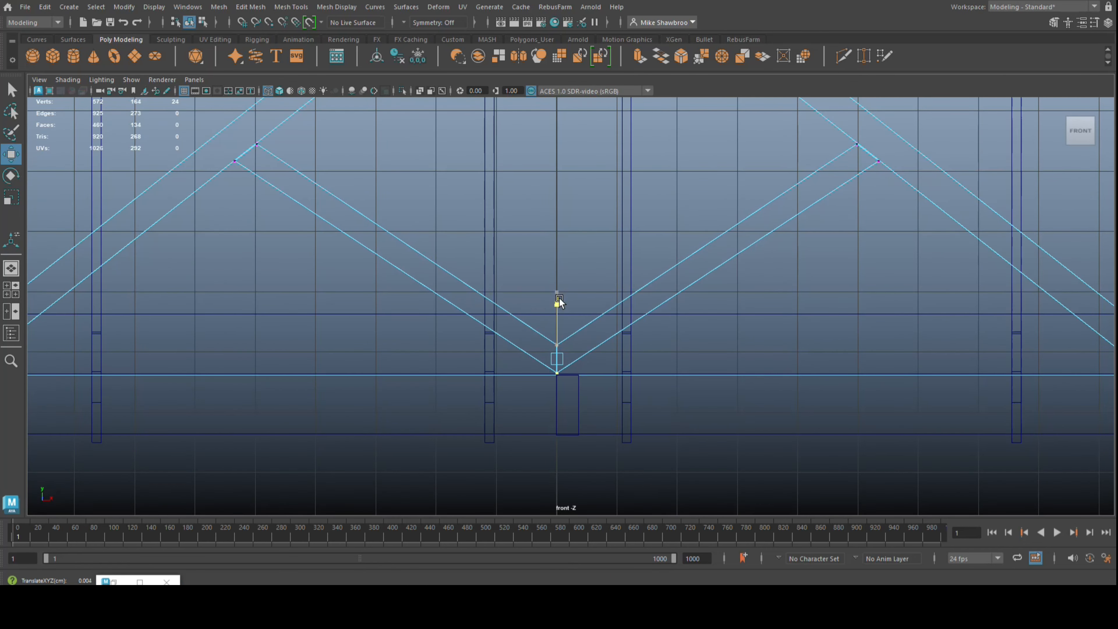
{"action": "left_click", "coordinate": [579, 418]}
{"action": "left_click_drag", "start_coordinate": [621, 406], "coordinate": [607, 408]}
Combine the wing's two side plates into a single mesh.
{"action": "key", "text": "space"}
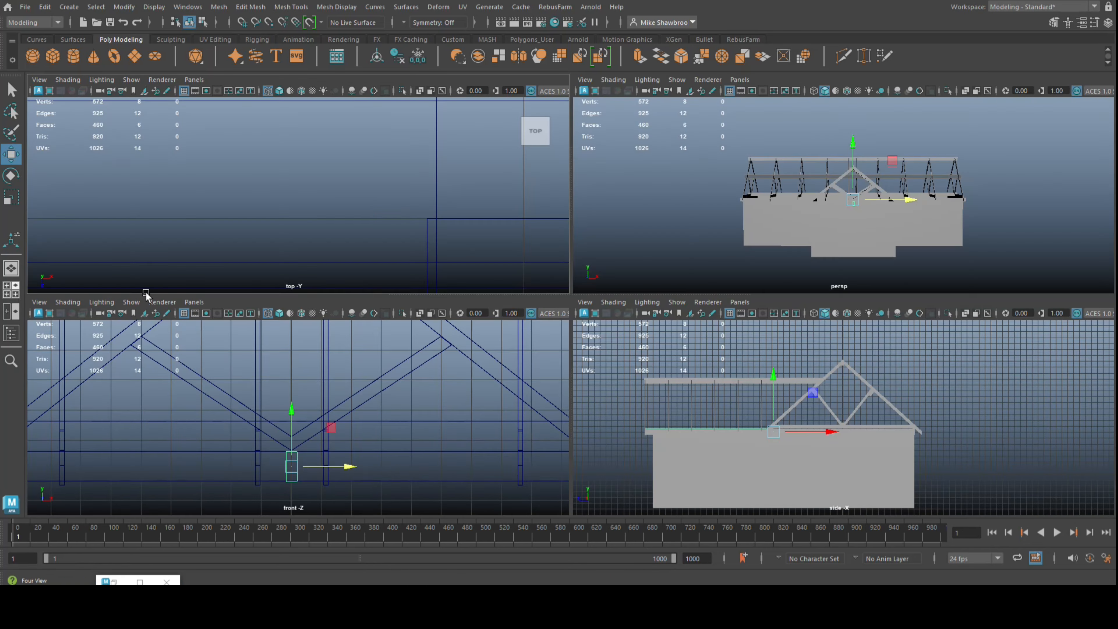
{"action": "key", "text": "space"}
{"action": "left_click_drag", "start_coordinate": [549, 349], "coordinate": [688, 435], "text": "alt"}
{"action": "left_click", "coordinate": [436, 331]}
{"action": "left_click_drag", "start_coordinate": [436, 335], "coordinate": [459, 368], "text": "alt"}
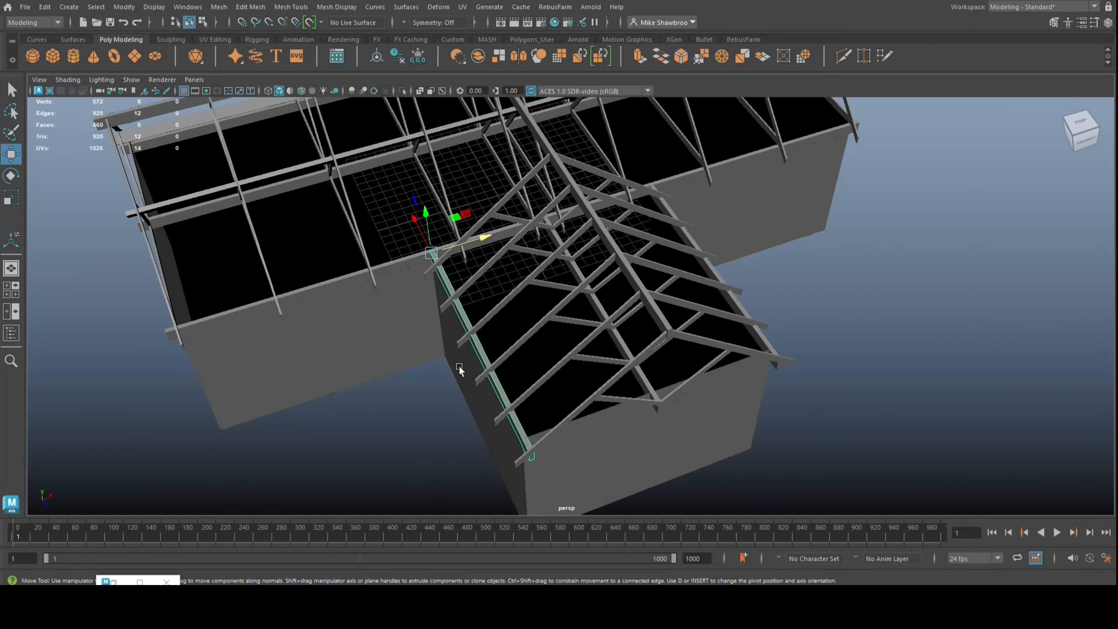
{"action": "left_click", "coordinate": [686, 239], "text": "shift"}
{"action": "left_click", "coordinate": [219, 7]}
{"action": "left_click", "coordinate": [257, 55]}
Extend the inner end vertices of the combined side plates back across the main house, and return to object selection.
{"action": "right_click", "coordinate": [890, 247]}
{"action": "left_click", "coordinate": [834, 246]}
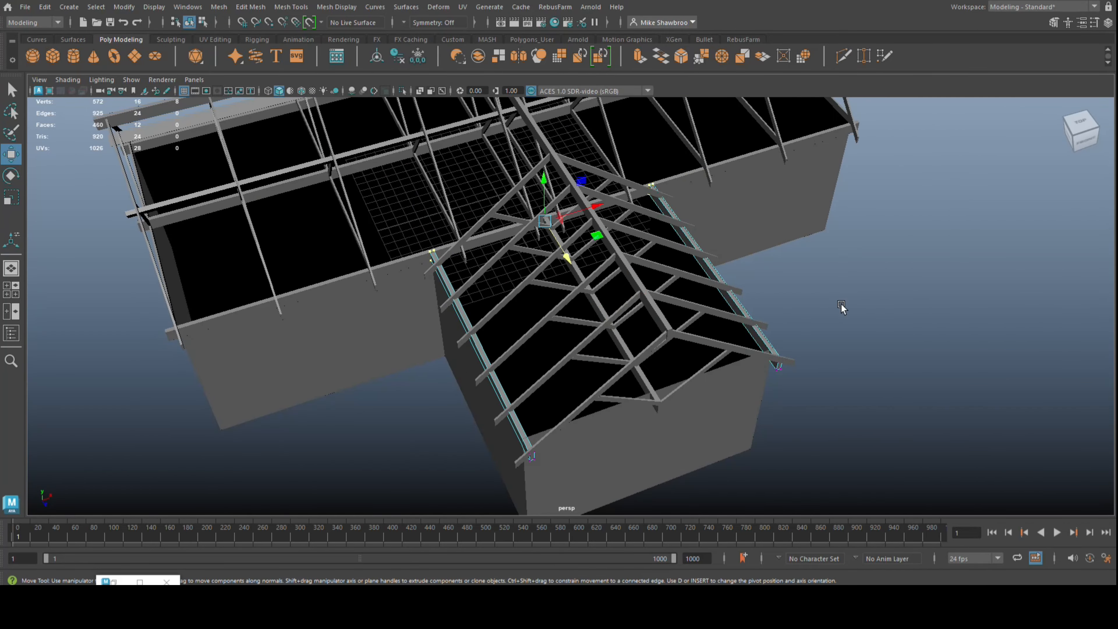
{"action": "left_click_drag", "start_coordinate": [841, 307], "coordinate": [321, 178], "text": "alt"}
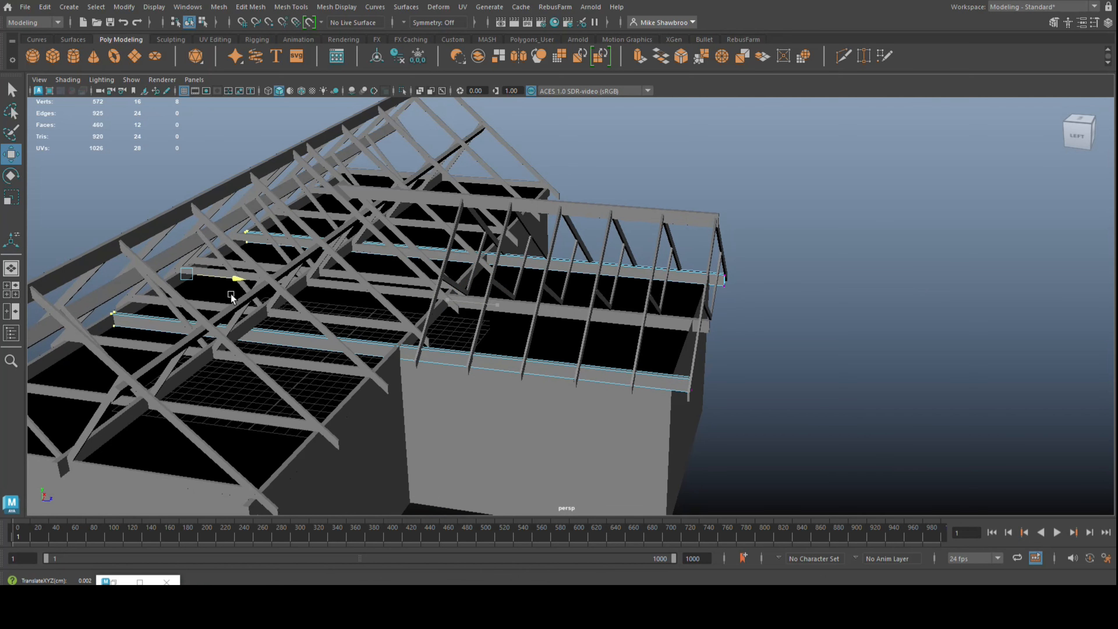
{"action": "left_click_drag", "start_coordinate": [237, 290], "coordinate": [935, 284], "text": "alt"}
{"action": "right_click_drag", "start_coordinate": [935, 284], "coordinate": [986, 248]}
Separate the combined wing trusses and place a copy of the innermost truss one spacing farther into the main roof.
{"action": "left_click", "coordinate": [522, 189]}
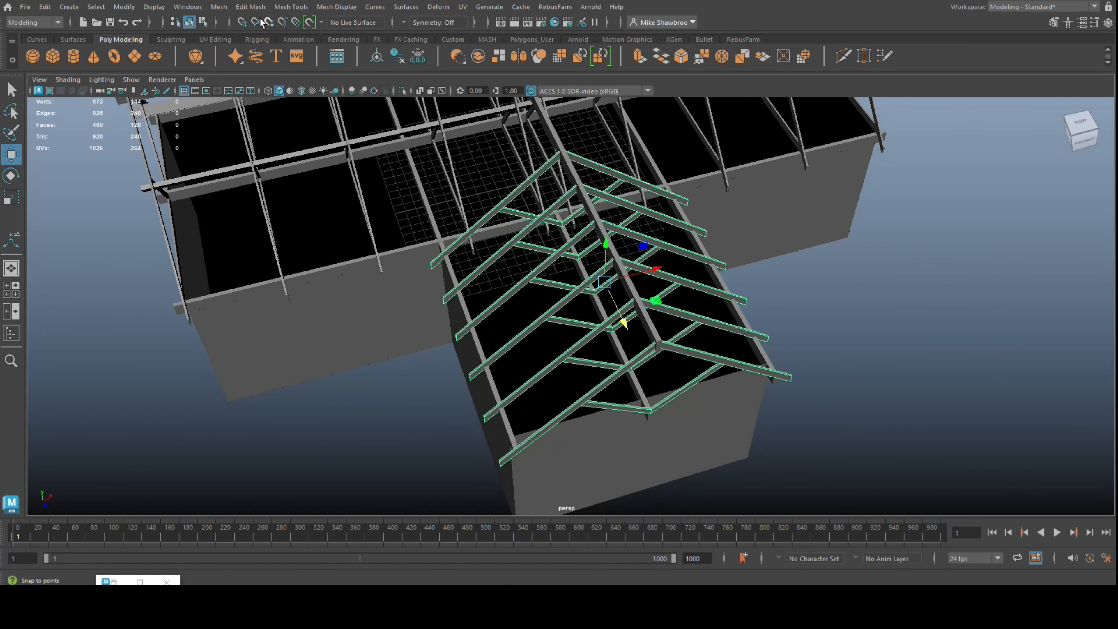
{"action": "left_click", "coordinate": [218, 6]}
{"action": "left_click", "coordinate": [253, 69]}
{"action": "left_click", "coordinate": [539, 175]}
{"action": "left_click_drag", "start_coordinate": [582, 238], "coordinate": [653, 307], "text": "alt"}
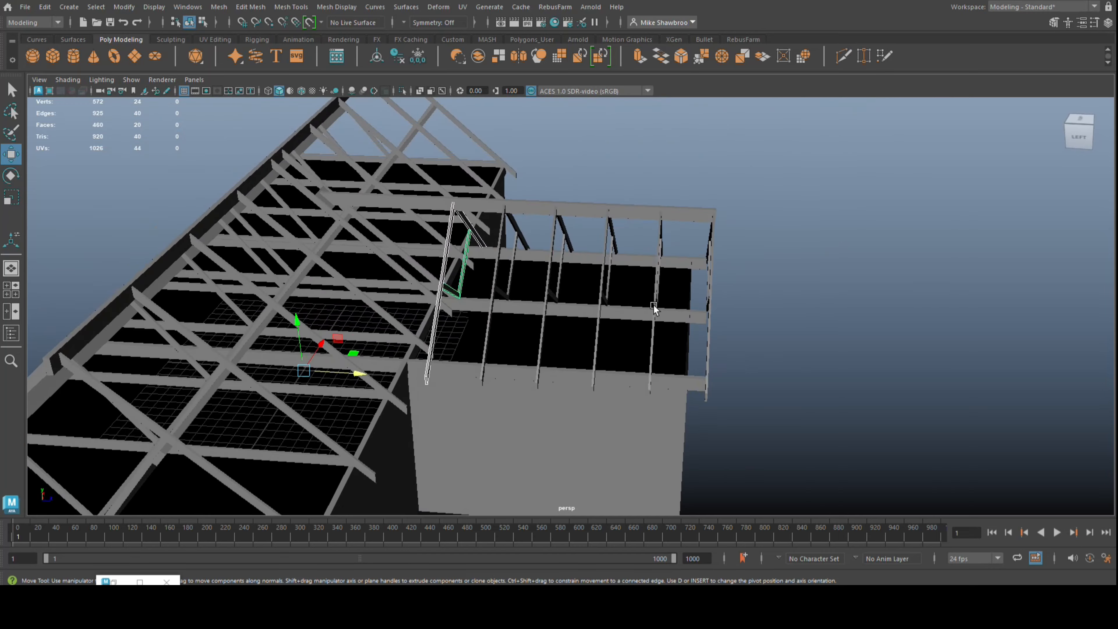
{"action": "left_click_drag", "start_coordinate": [349, 372], "coordinate": [294, 371]}
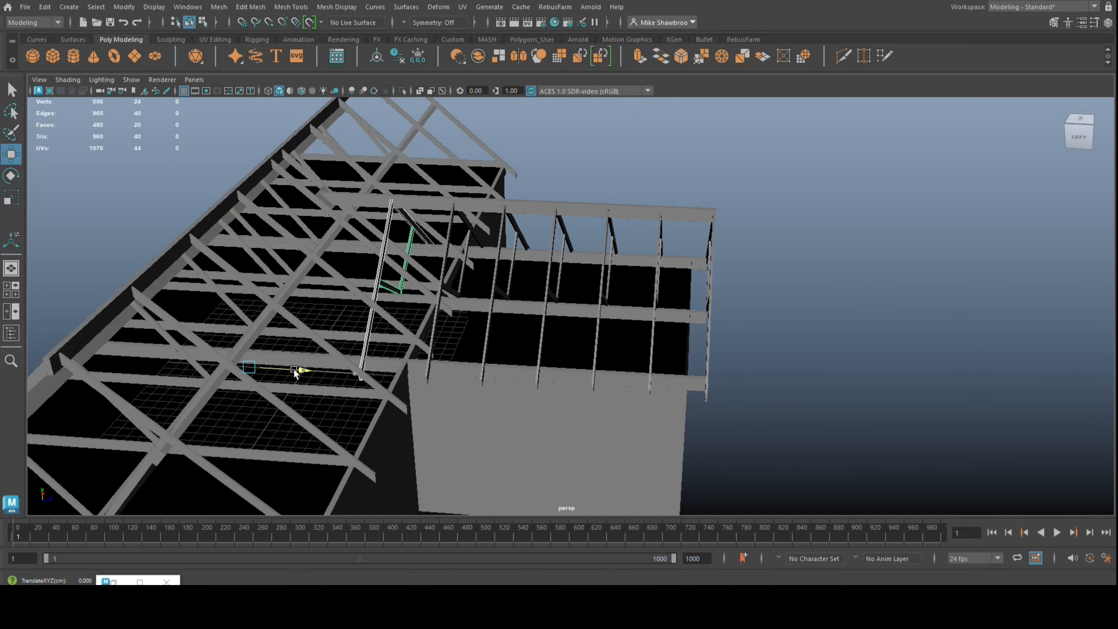
Insert edge loops near the feet of the innermost rafter pair and delete the end faces beyond them.
{"action": "left_click_drag", "start_coordinate": [392, 432], "coordinate": [211, 444], "text": "alt"}
{"action": "key", "text": "g"}
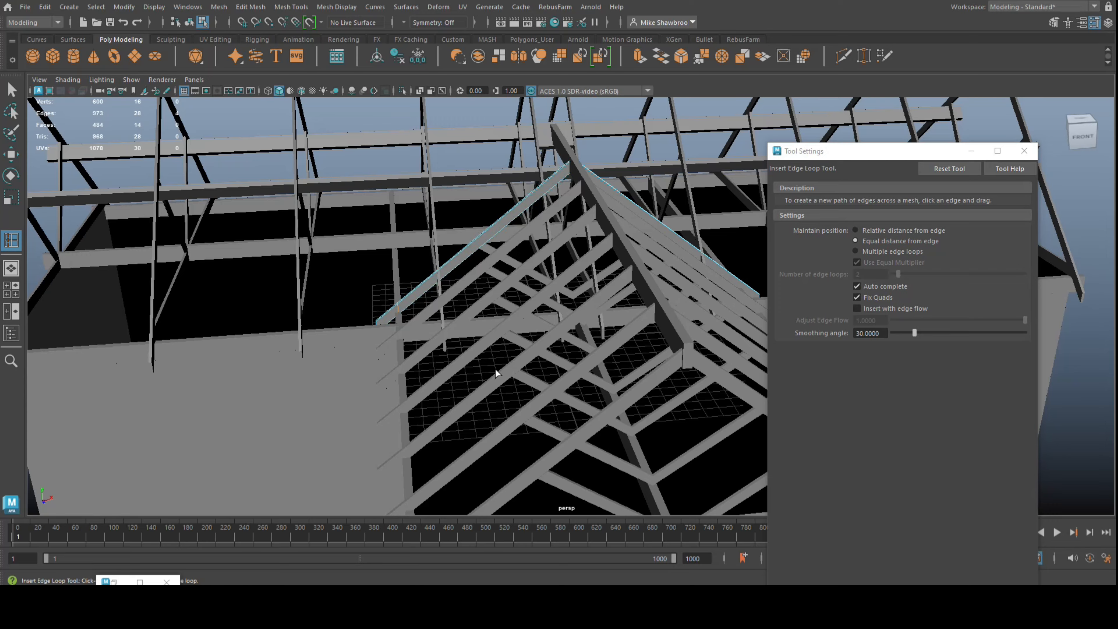
{"action": "left_click_drag", "start_coordinate": [496, 374], "coordinate": [473, 332], "text": "alt"}
{"action": "key", "text": "q"}
{"action": "right_click_drag", "start_coordinate": [374, 144], "coordinate": [374, 175]}
{"action": "left_click_drag", "start_coordinate": [488, 313], "coordinate": [493, 340]}
{"action": "key", "text": "Delete"}
{"action": "scroll", "coordinate": [359, 401], "scroll_direction": "down", "scroll_amount": 8}
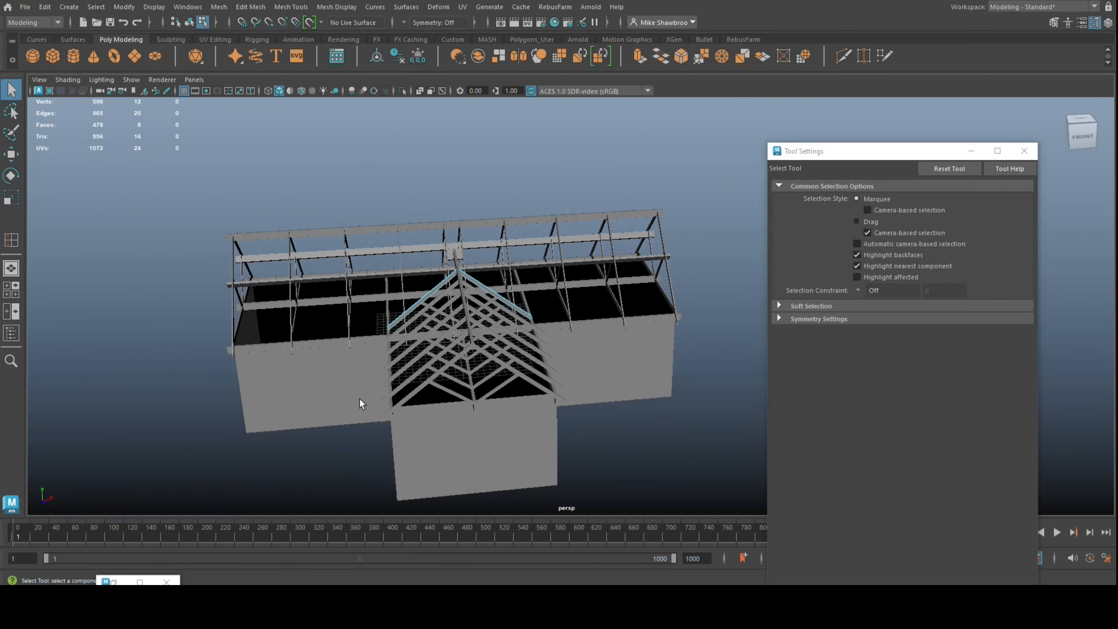
{"action": "left_click_drag", "start_coordinate": [359, 401], "coordinate": [477, 353], "text": "alt"}
{"action": "left_click", "coordinate": [1024, 151]}
Assign a new Blinn material to the house walls and deselect them.
{"action": "middle_click_drag", "start_coordinate": [699, 384], "coordinate": [802, 335], "text": "alt"}
{"action": "right_click_drag", "start_coordinate": [476, 258], "coordinate": [533, 241]}
{"action": "left_click", "coordinate": [467, 357]}
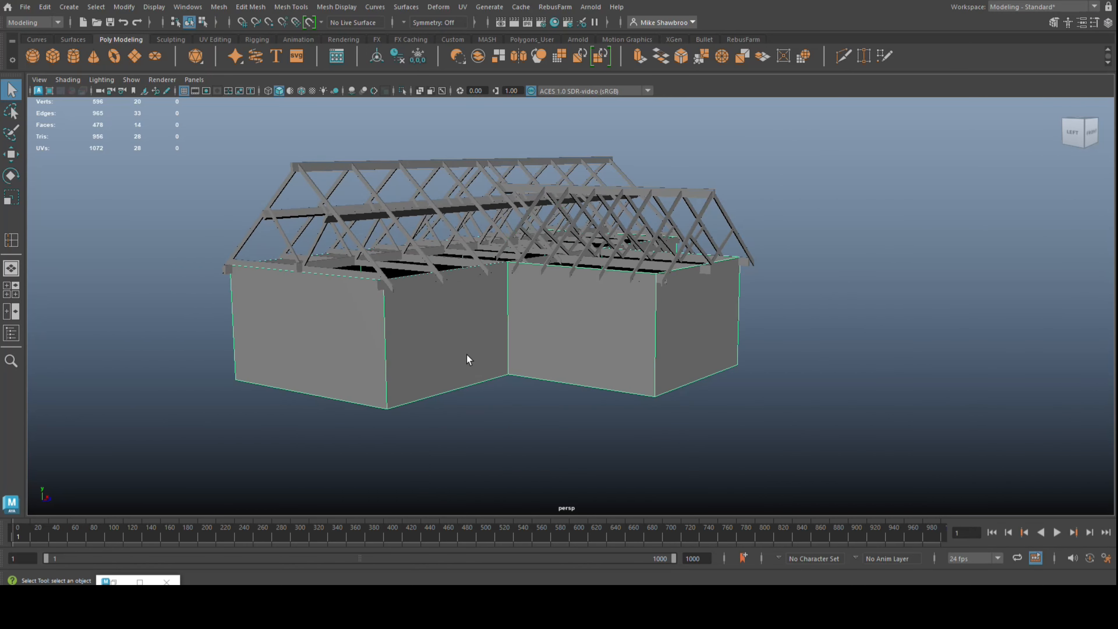
{"action": "right_click_drag", "start_coordinate": [467, 357], "coordinate": [479, 557]}
{"action": "left_click", "coordinate": [483, 266]}
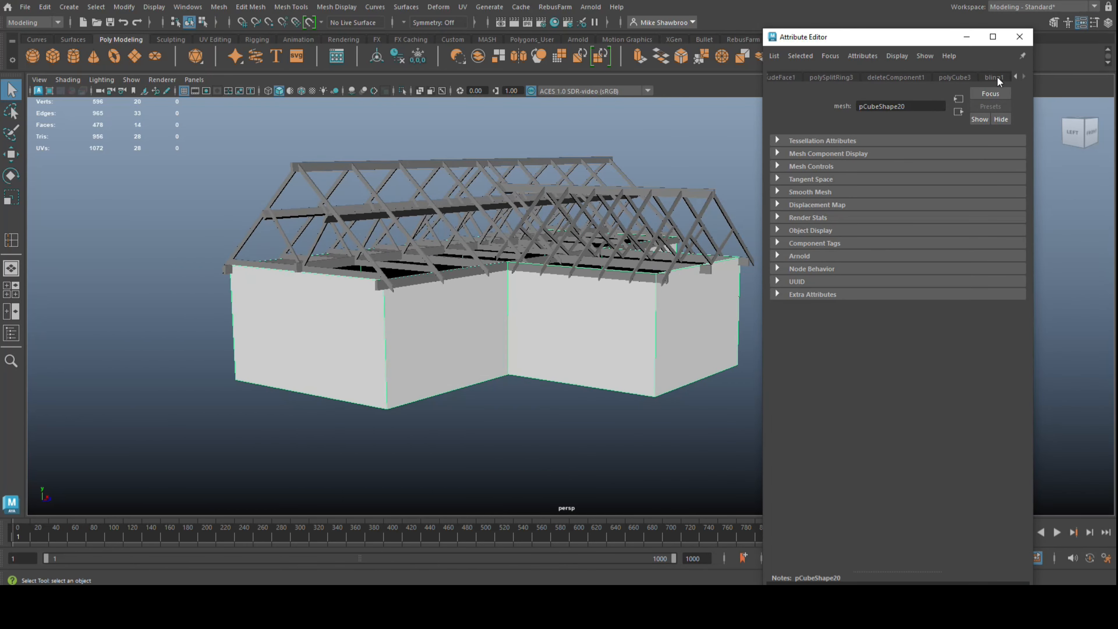
{"action": "left_click", "coordinate": [997, 82]}
{"action": "left_click", "coordinate": [539, 464]}
Turn on screen-space ambient occlusion in the perspective view and frame the whole house.
{"action": "left_click_drag", "start_coordinate": [539, 464], "coordinate": [443, 96], "text": "alt"}
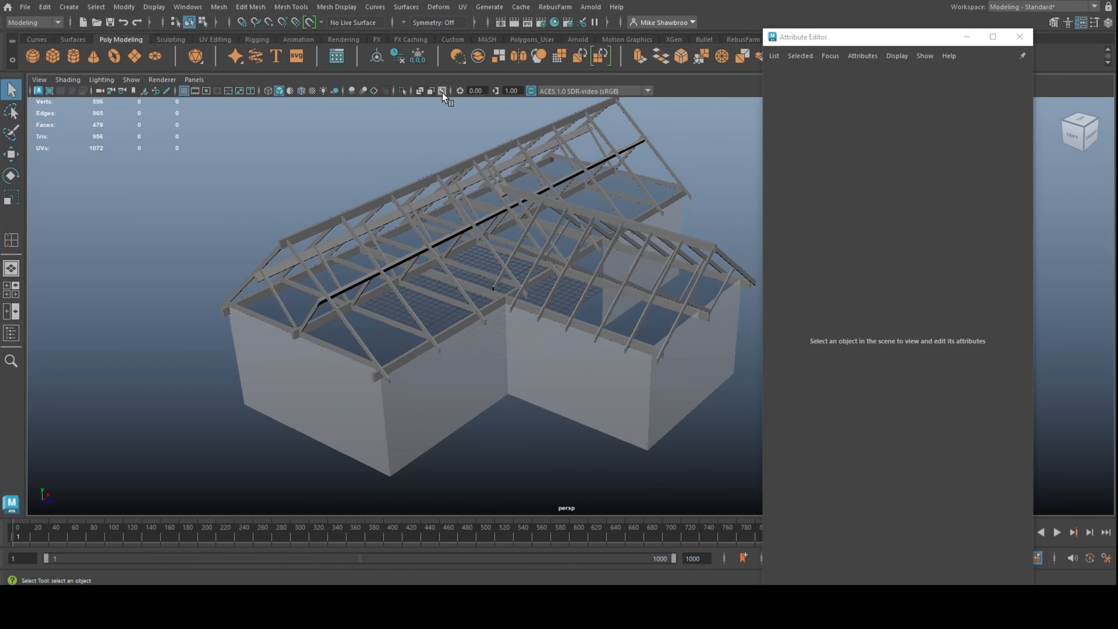
{"action": "left_click", "coordinate": [352, 90]}
{"action": "left_click_drag", "start_coordinate": [387, 286], "coordinate": [567, 399], "text": "alt"}
{"action": "left_click", "coordinate": [1019, 37]}
{"action": "middle_click_drag", "start_coordinate": [836, 352], "coordinate": [968, 327], "text": "alt"}
{"action": "mouse_move", "coordinate": [968, 328]}
{"action": "right_mouse_down", "text": "alt"}
{"action": "mouse_move", "coordinate": [950, 327]}
{"action": "mouse_move", "coordinate": [990, 328]}
{"action": "right_mouse_up", "text": "alt"}
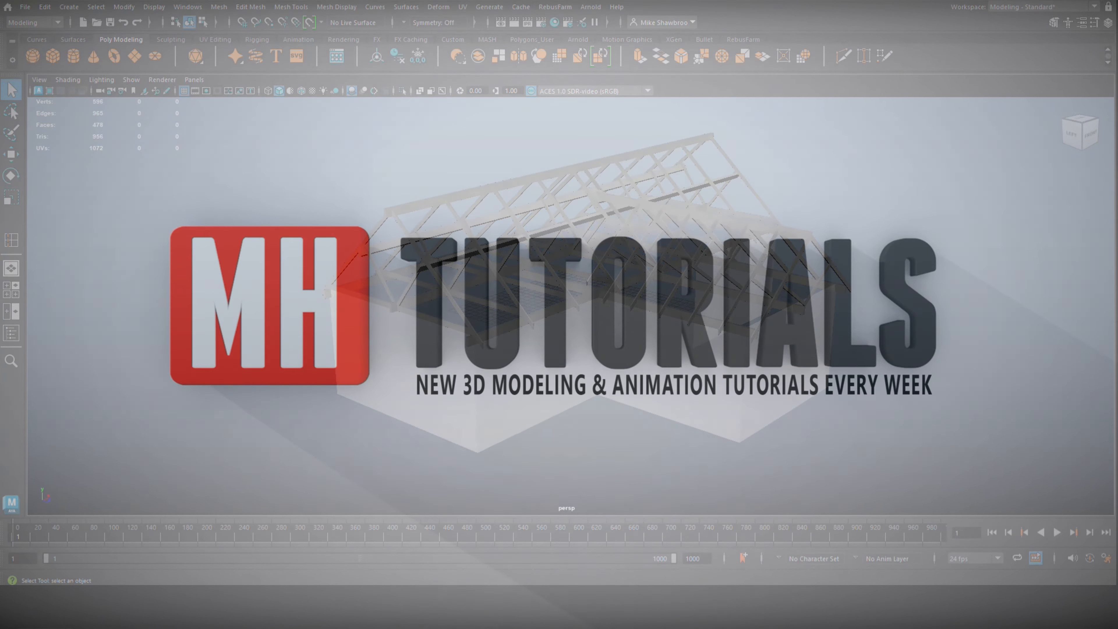